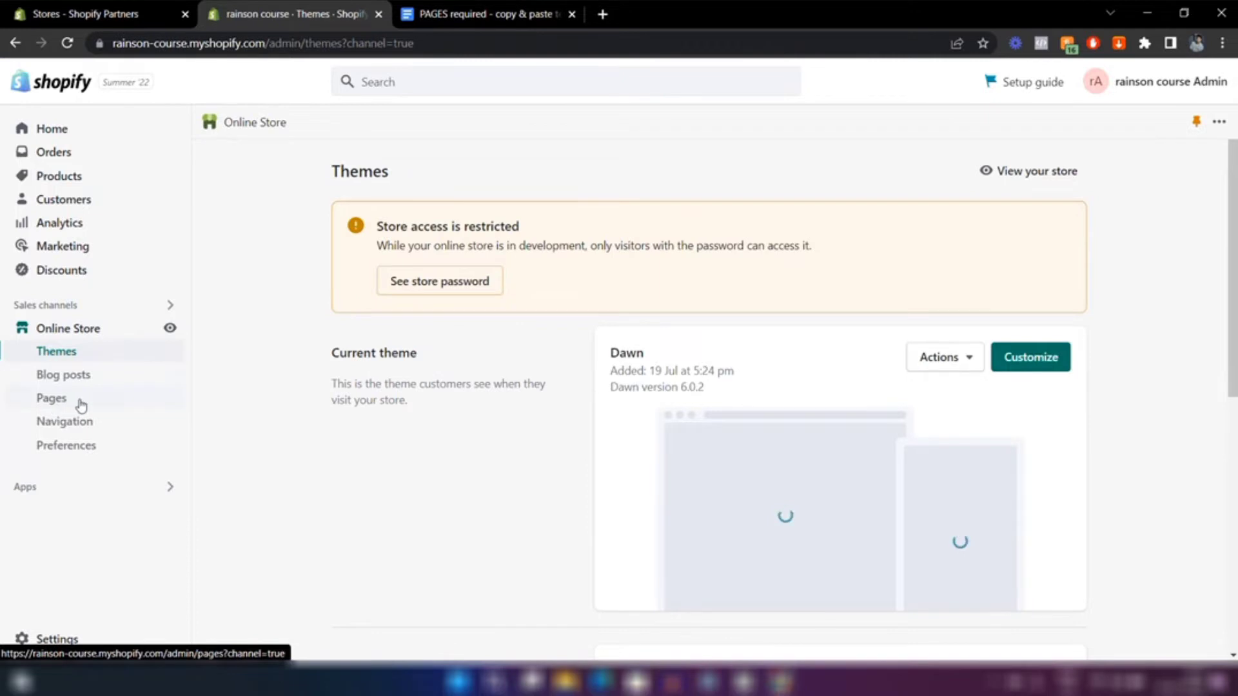
# Rename the store's Contact page to "Contact Us" and save it.
pyautogui.click(53, 401)
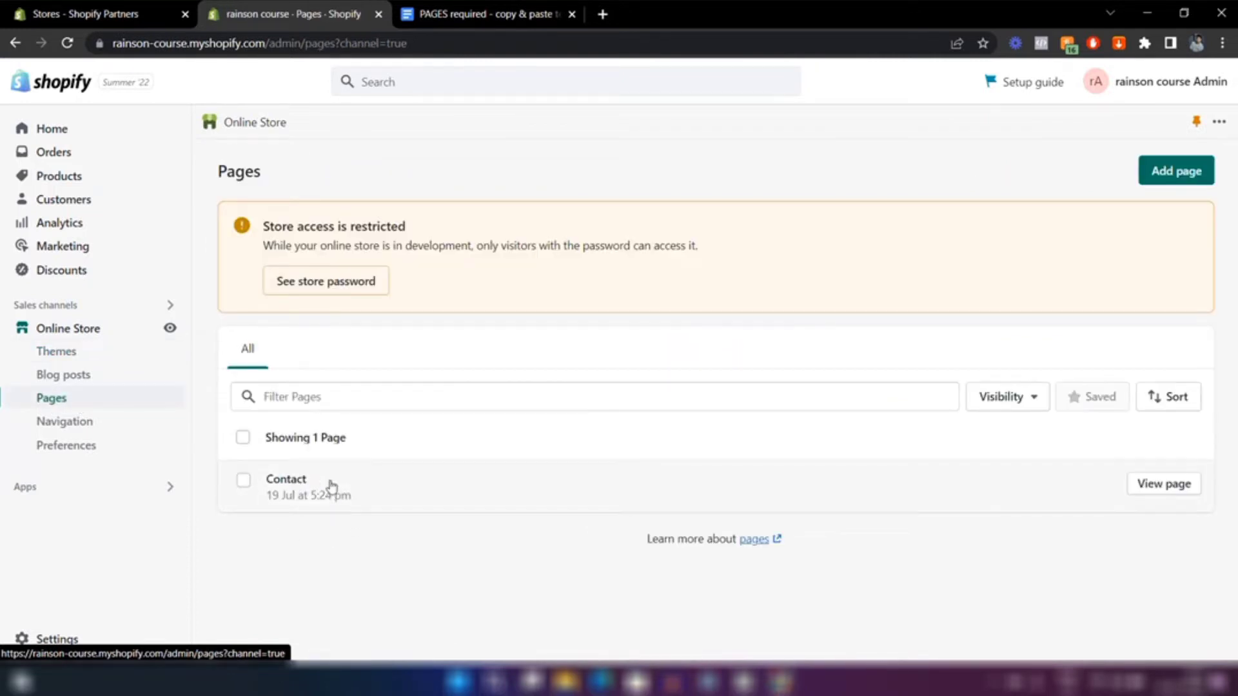
pyautogui.click(330, 487)
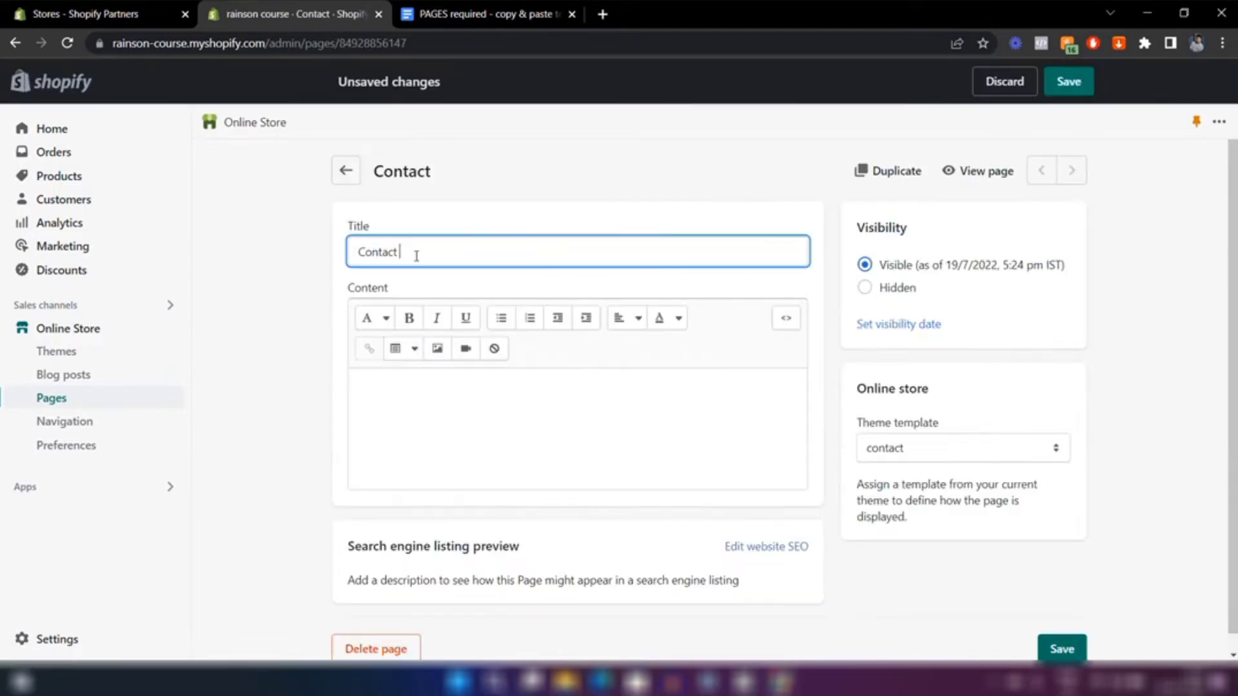
pyautogui.write('Us')
pyautogui.click(609, 139)
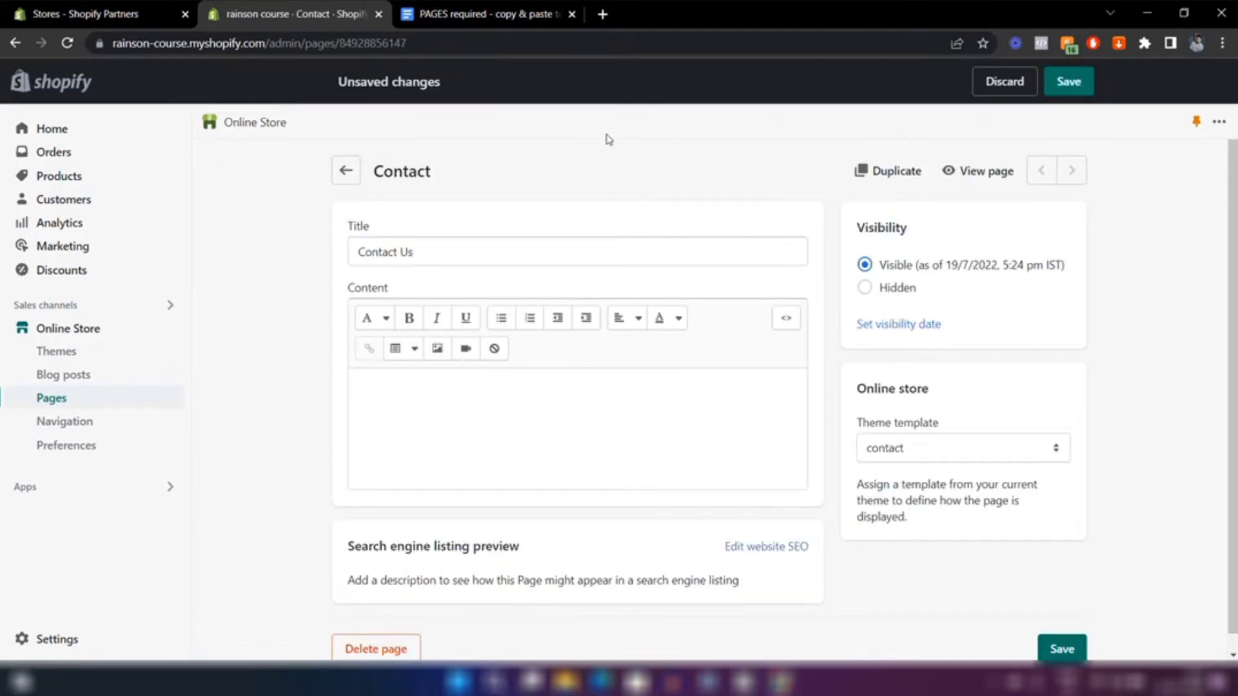
pyautogui.click(1067, 82)
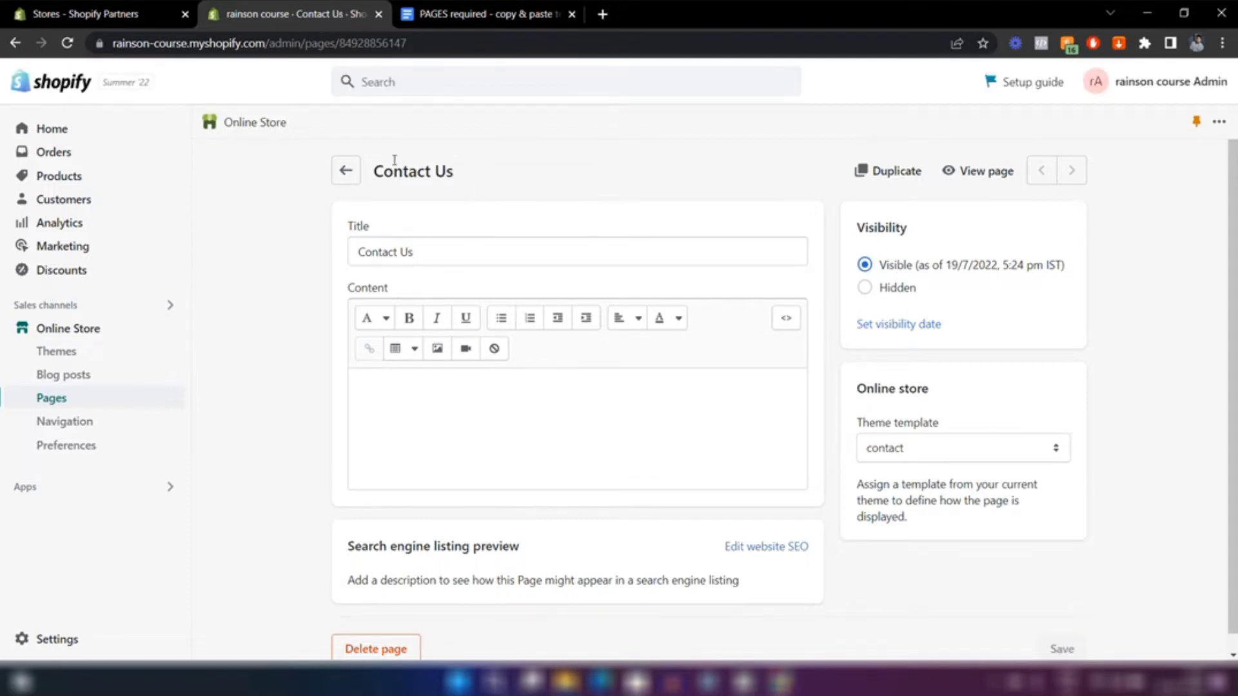
# Start a new online store page titled "FAQs".
pyautogui.click(342, 171)
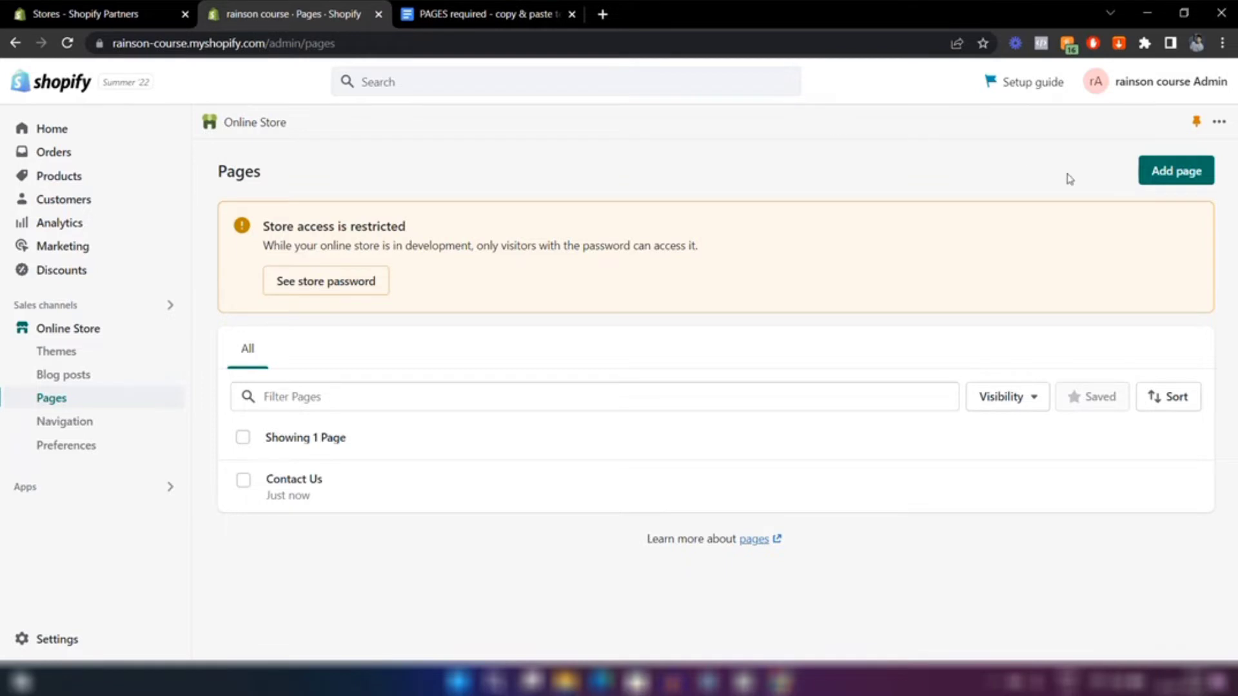
pyautogui.click(1175, 181)
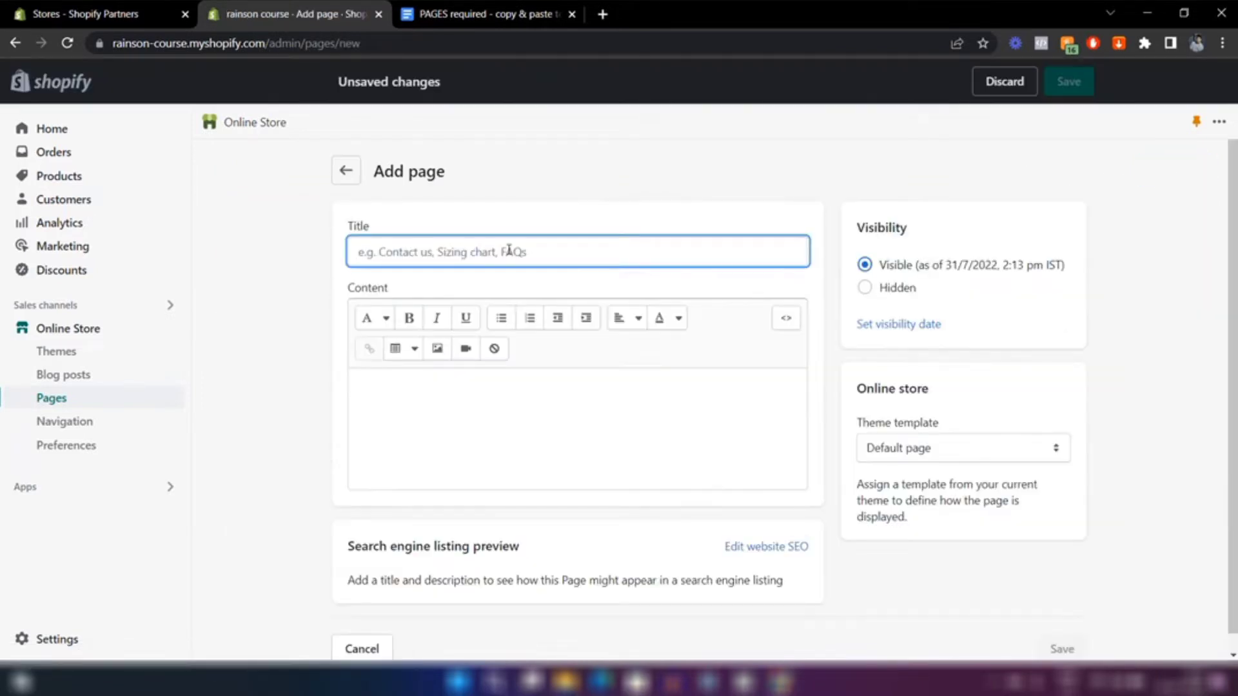
pyautogui.write('FAQs')
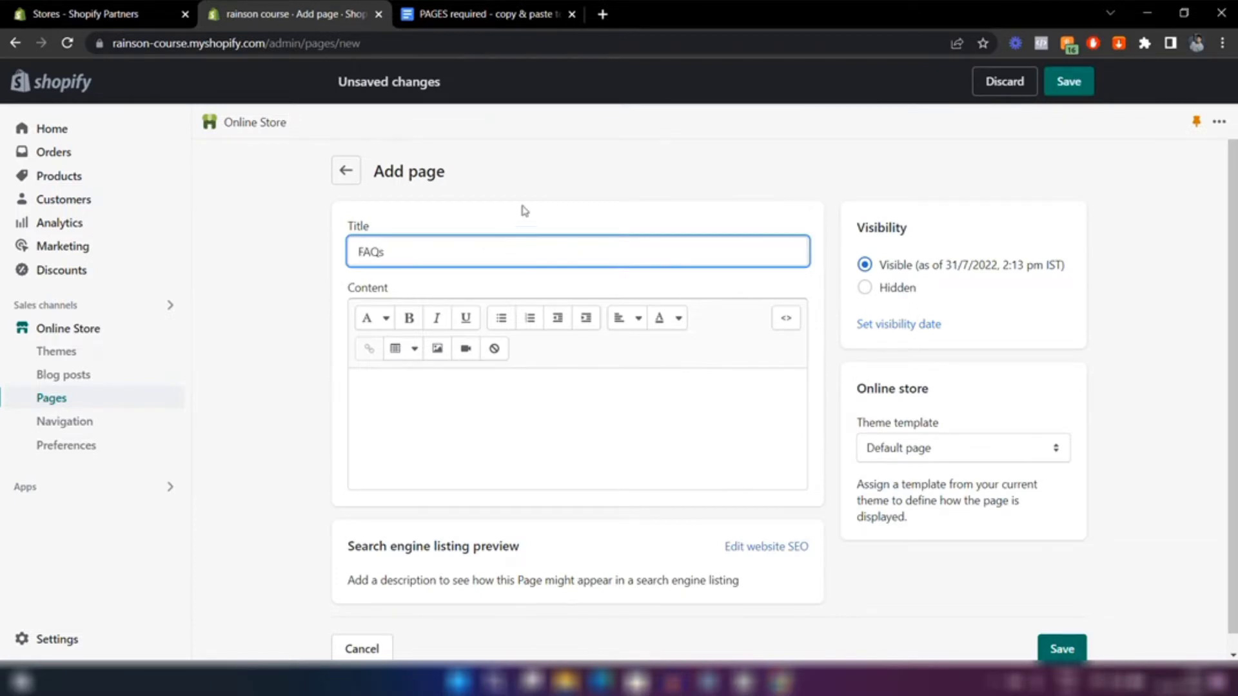
# Add the bulleted question "How long will it take to deliver?" to the FAQs page content and make it bold.
pyautogui.click(387, 404)
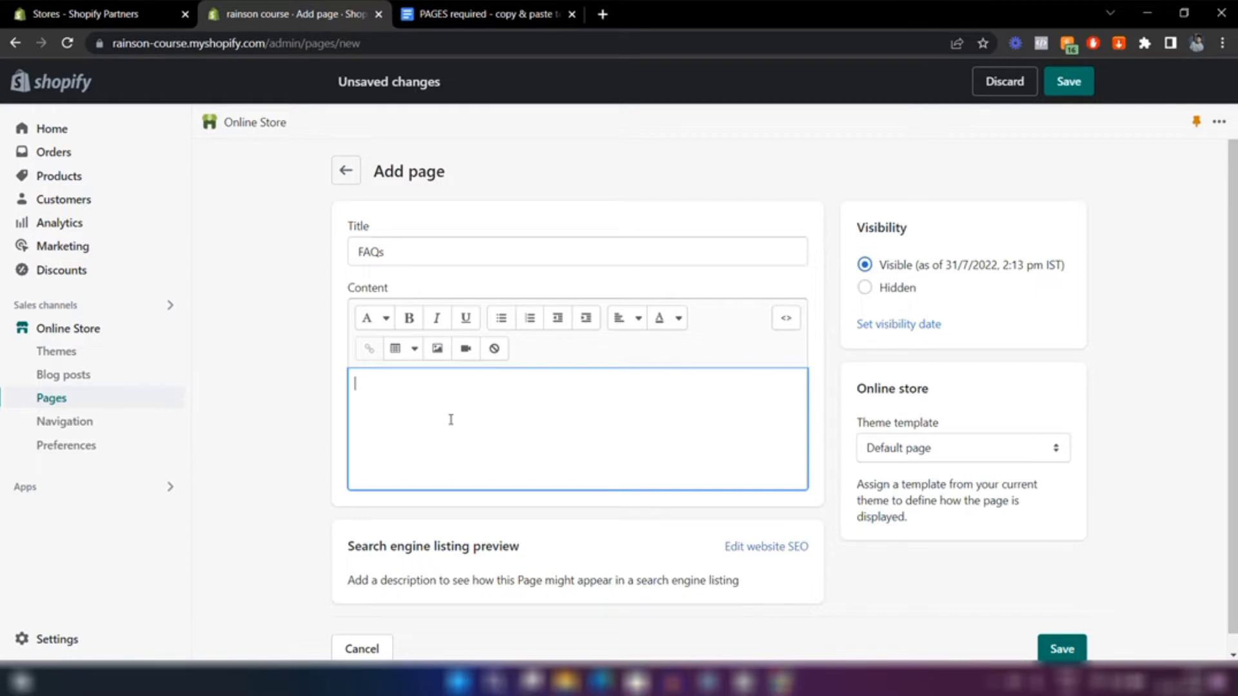
pyautogui.click(502, 319)
pyautogui.write('How long w')
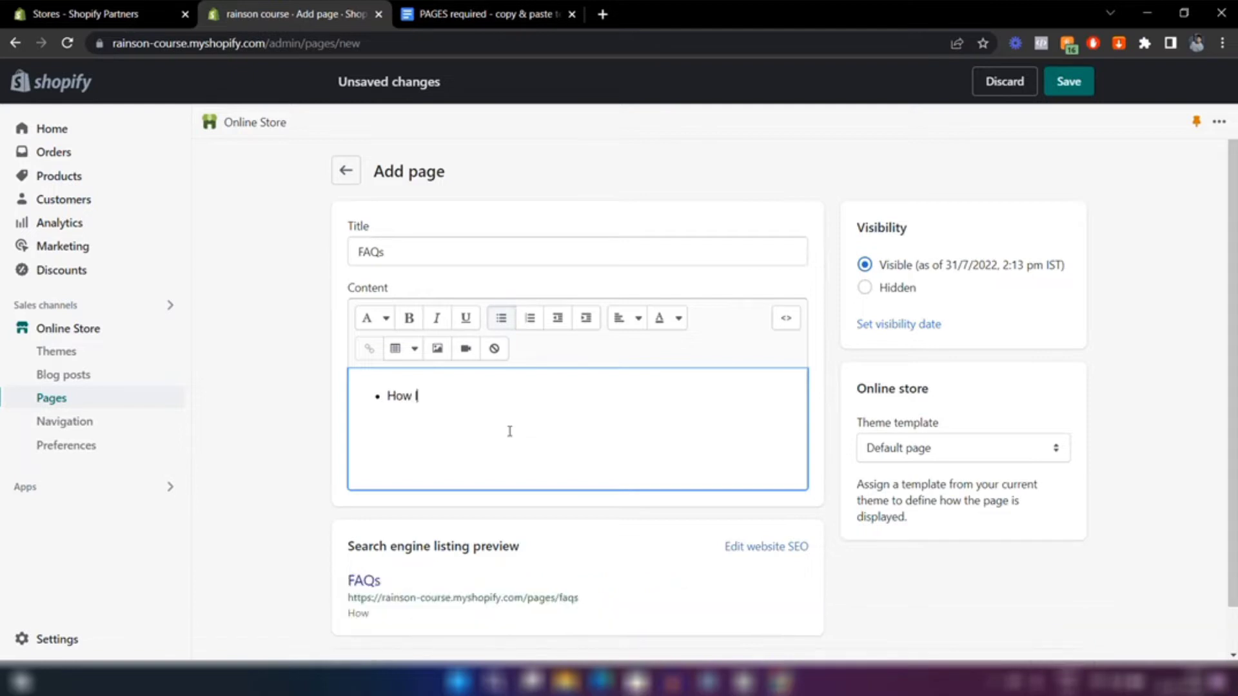
pyautogui.write('ill it take to de')
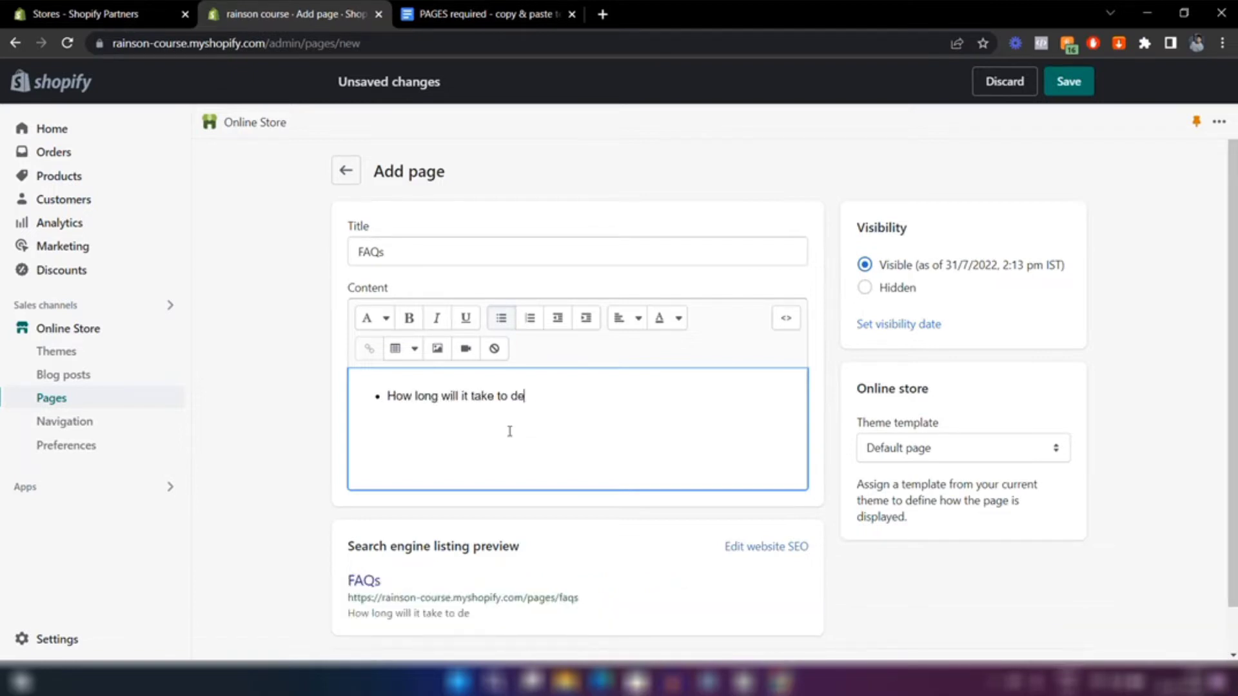
pyautogui.write('liver?')
pyautogui.moveTo(560, 404); pyautogui.dragTo(380, 397)
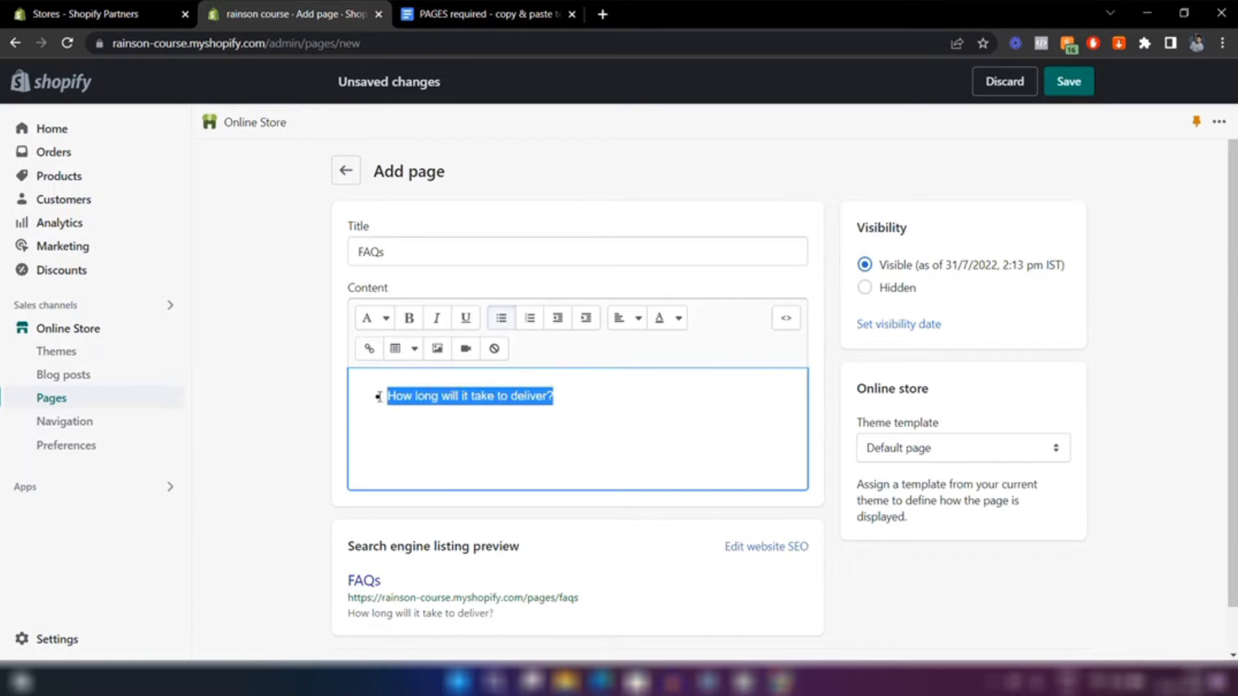
pyautogui.click(409, 318)
# Below the delivery question, add "2-5 days in the united states. Other countries might take 2 to 4 weeks." in regular weight.
pyautogui.click(581, 397)
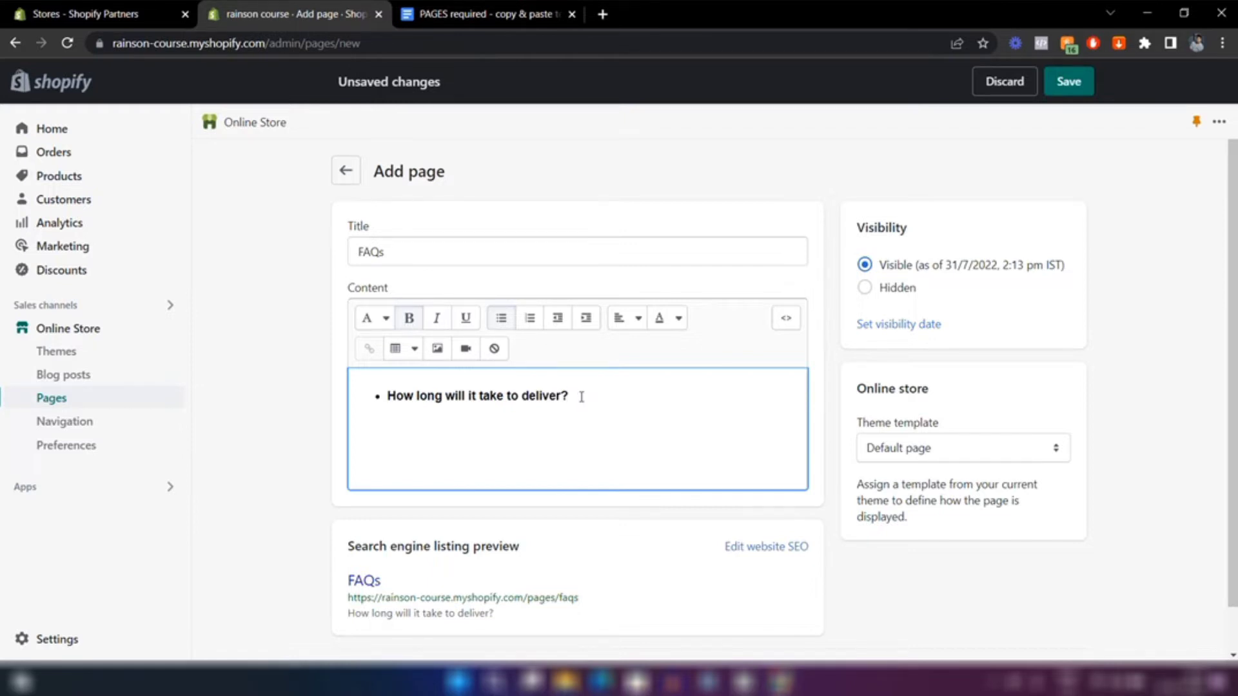
pyautogui.hotkey('shift', 'Return')
pyautogui.write('2-5 days in the ')
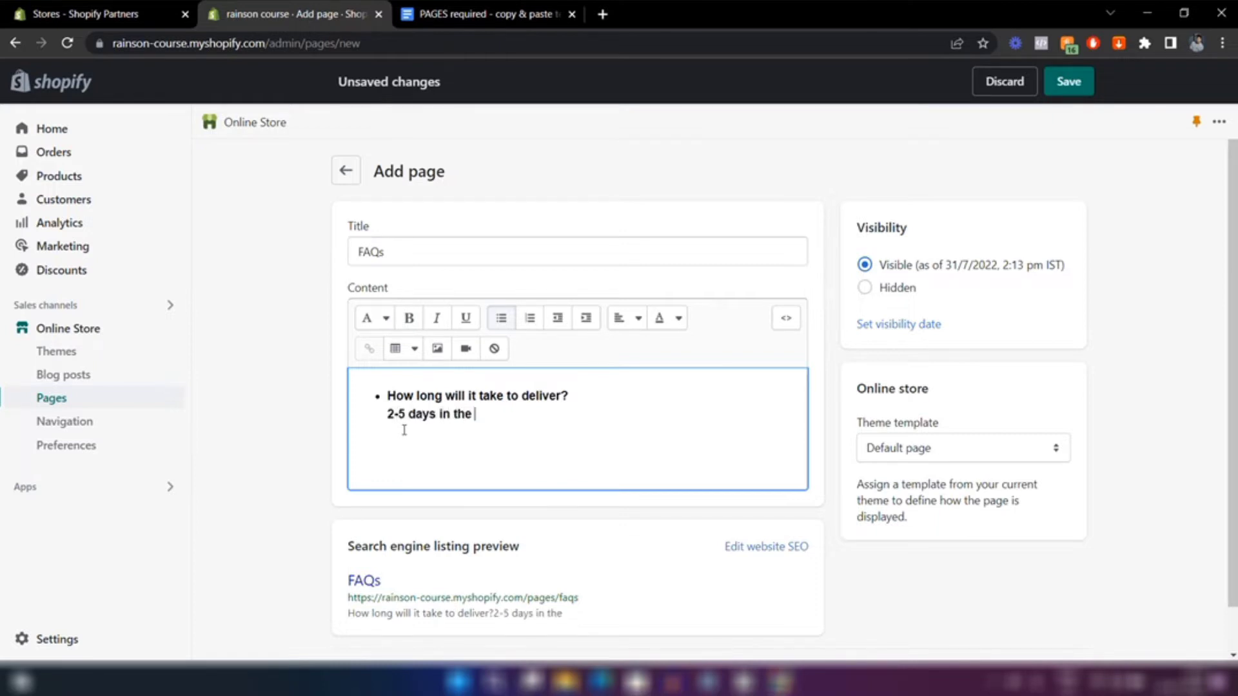
pyautogui.write('united states. Other countries might take 10-')
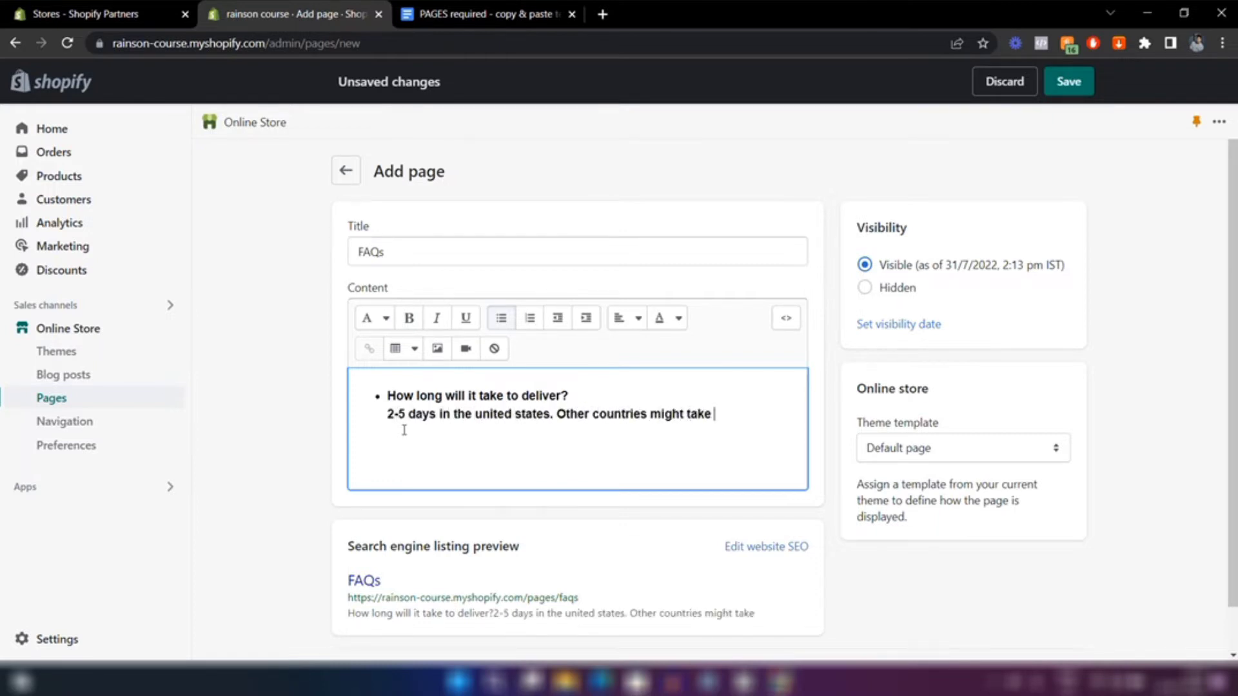
pyautogui.press('BackSpace')
pyautogui.press('BackSpace')
pyautogui.press('BackSpace')
pyautogui.write('2 to 4 weeks.')
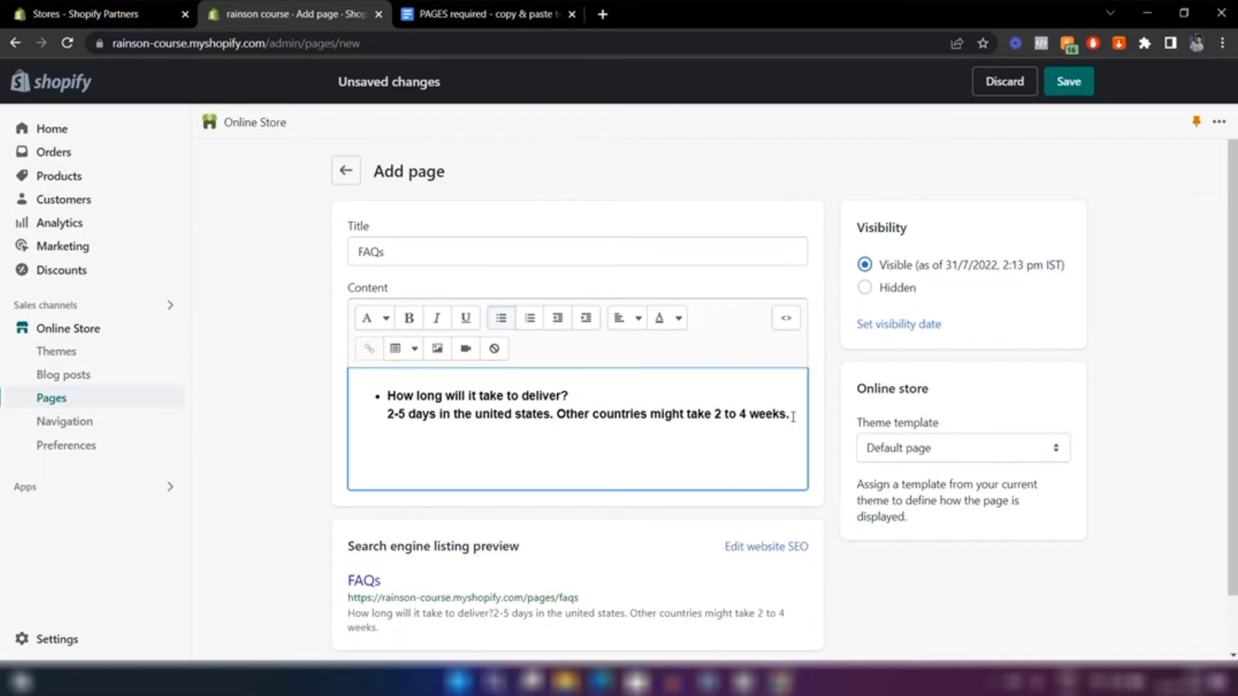
pyautogui.moveTo(792, 415); pyautogui.dragTo(387, 414)
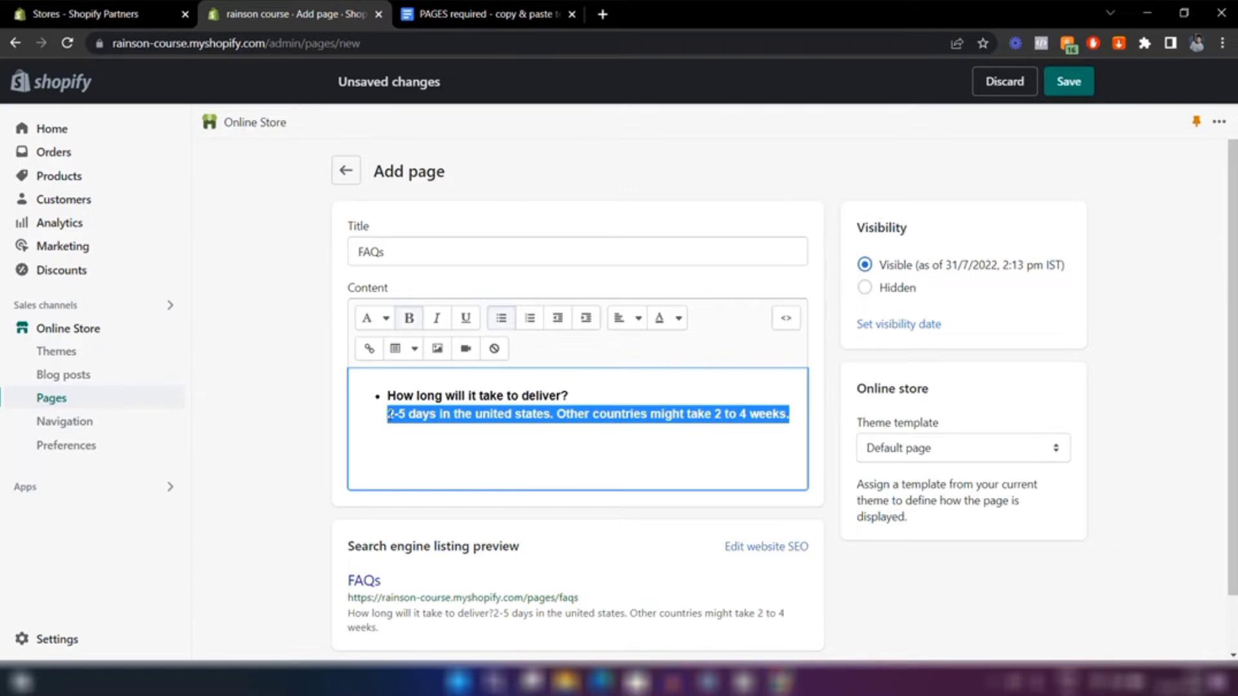
pyautogui.click(409, 318)
pyautogui.click(774, 416)
# Add a second bullet reading "From where will it ship?", separated from the delivery answer by a blank line.
pyautogui.press('Return')
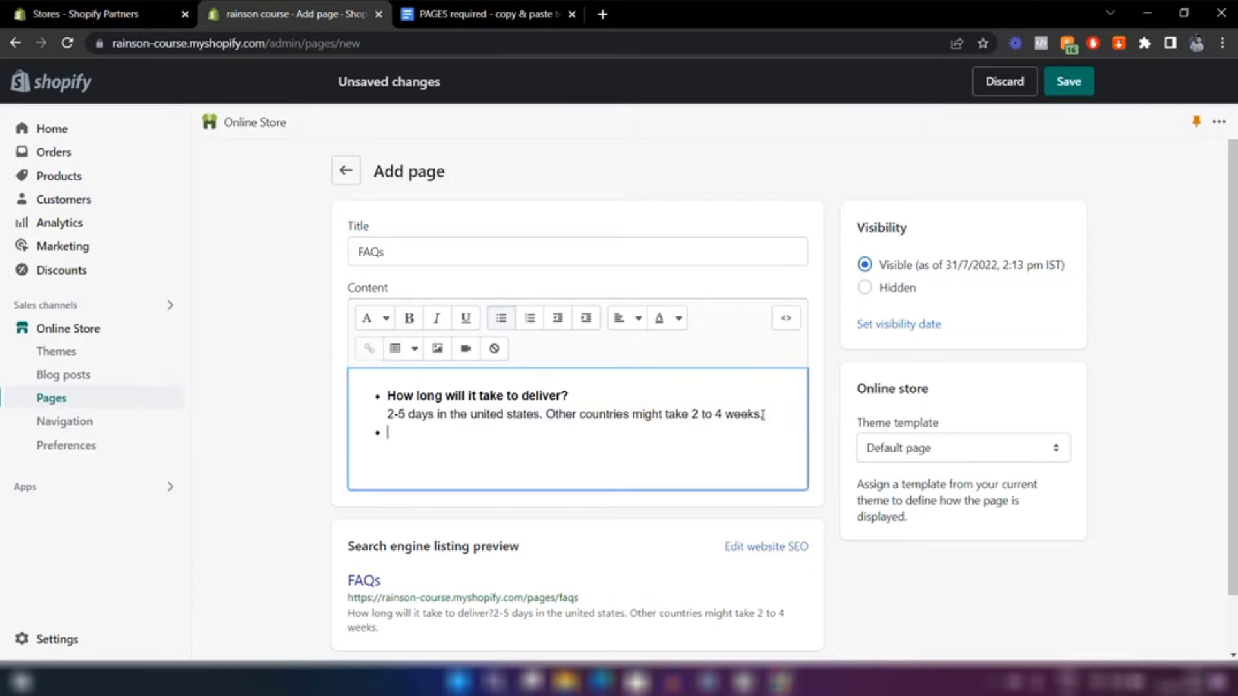
pyautogui.click(763, 415)
pyautogui.hotkey('shift', 'Return')
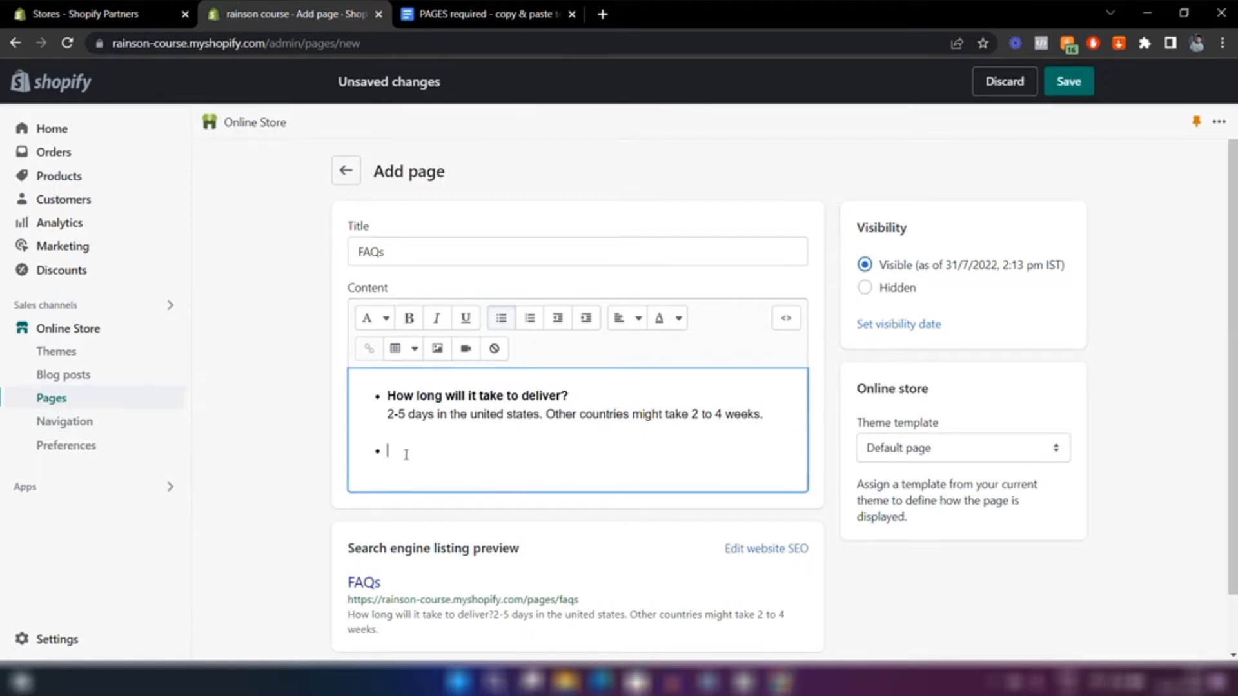
pyautogui.write('From where wi')
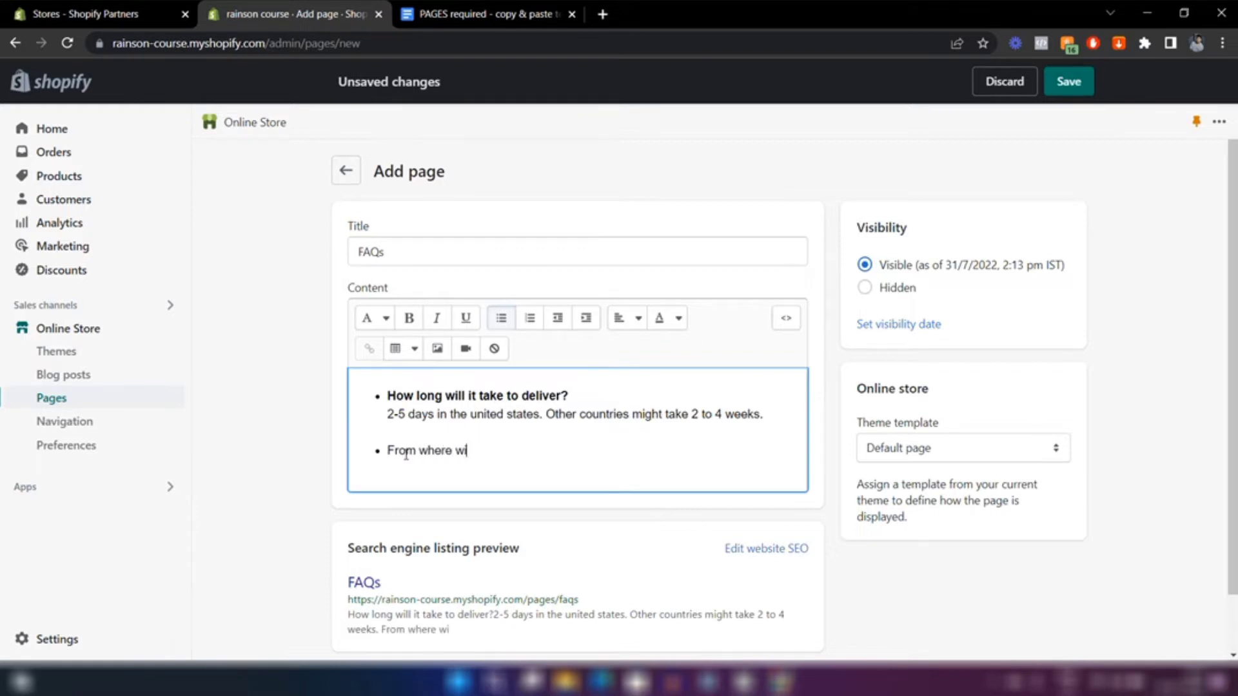
pyautogui.write('ll it ship?')
# Add the answer "All products will ship from our warehouse in California." on a new line within the shipping question's bullet.
pyautogui.press('Return')
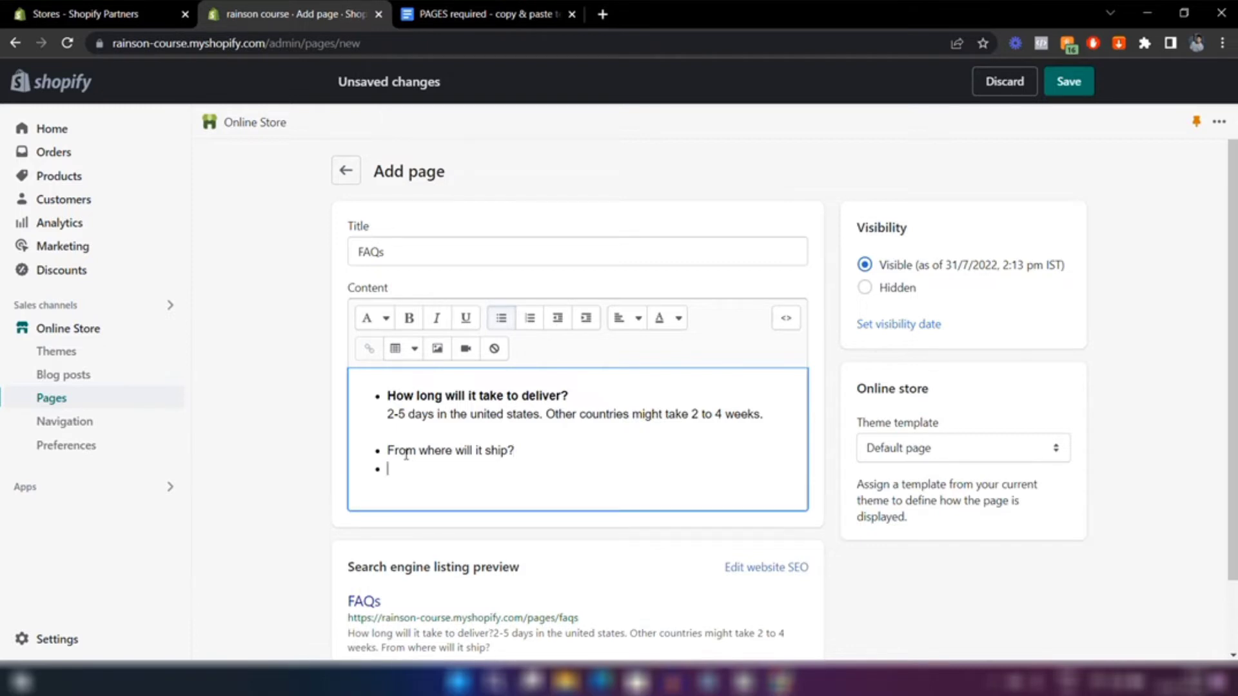
pyautogui.press('BackSpace')
pyautogui.hotkey('shift', 'Return')
pyautogui.write('All products will ship from our warehouse')
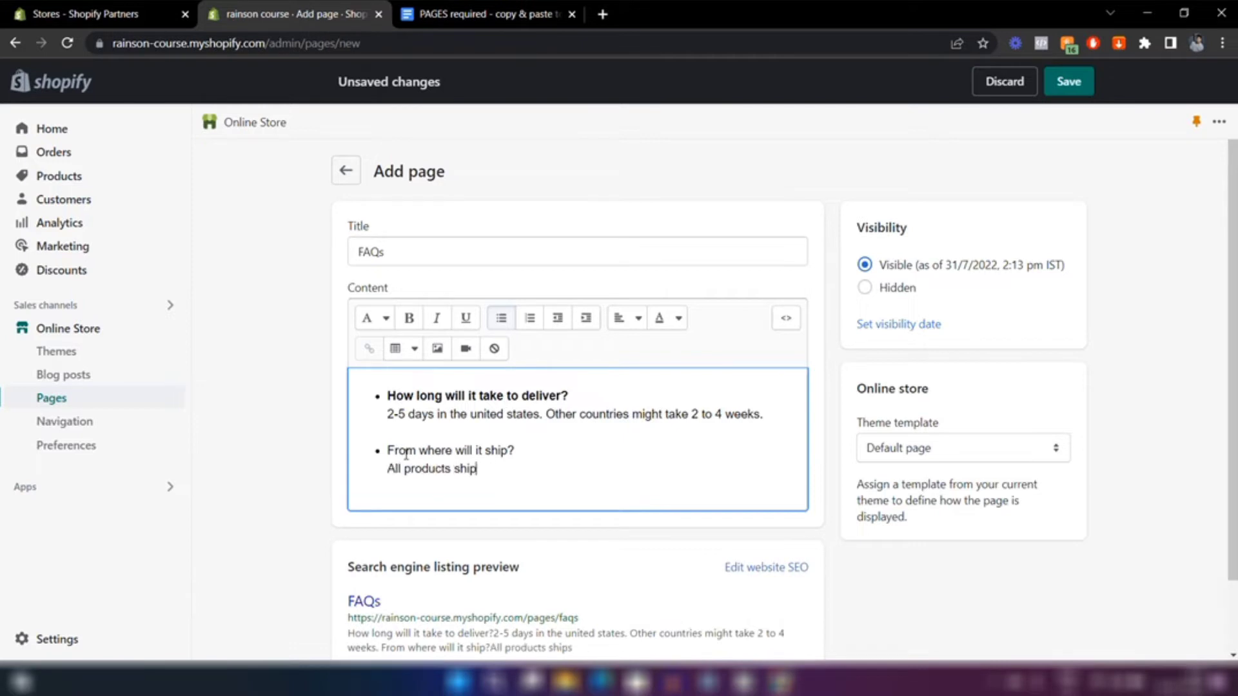
pyautogui.write(' in California.')
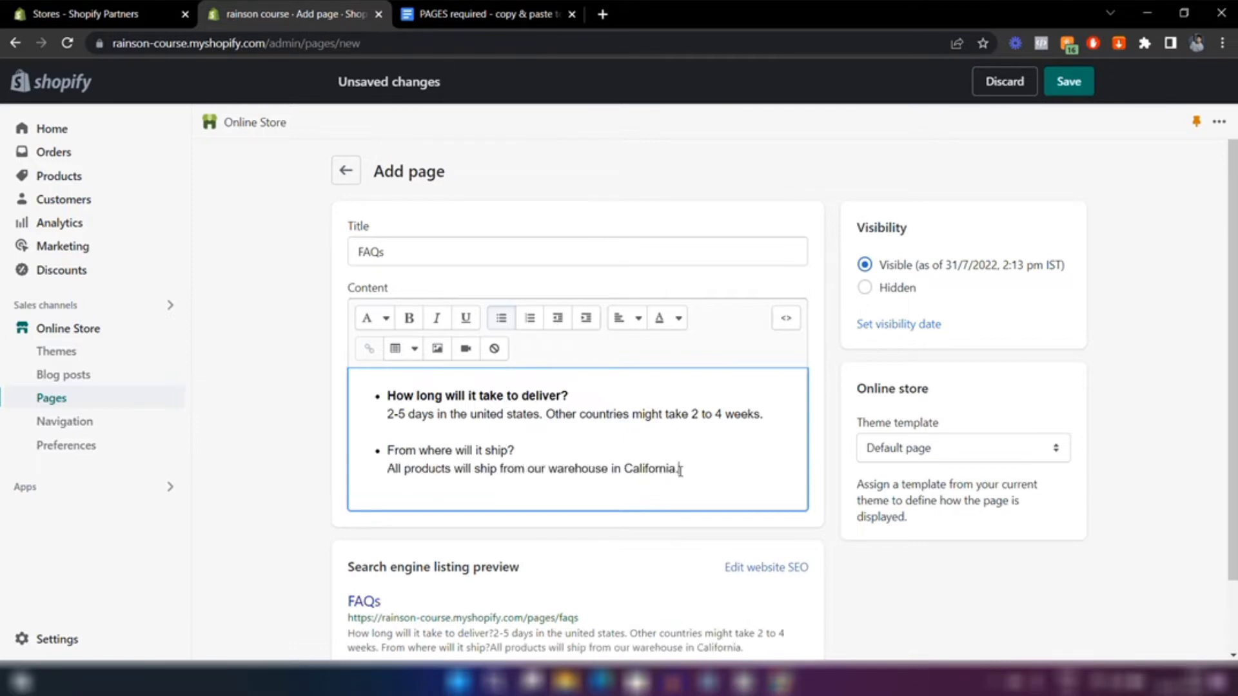
# Make the question "From where will it ship?" bold and save the FAQs page.
pyautogui.moveTo(516, 451); pyautogui.dragTo(389, 450)
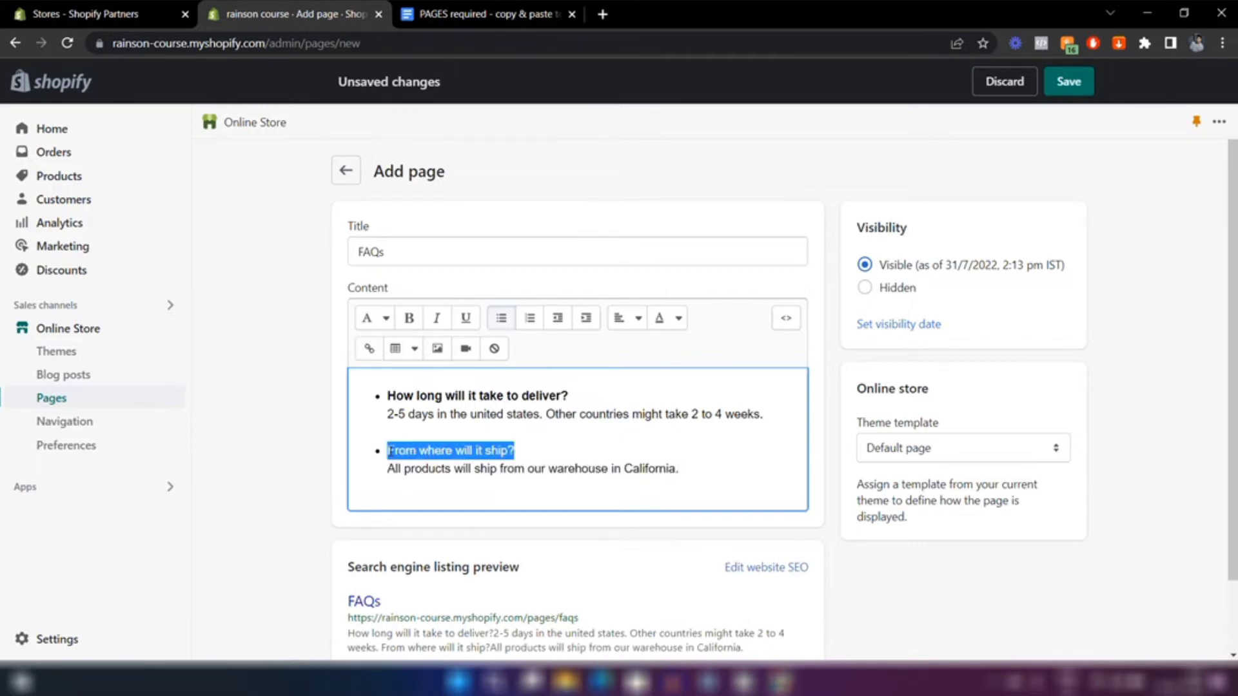
pyautogui.click(408, 318)
pyautogui.click(832, 536)
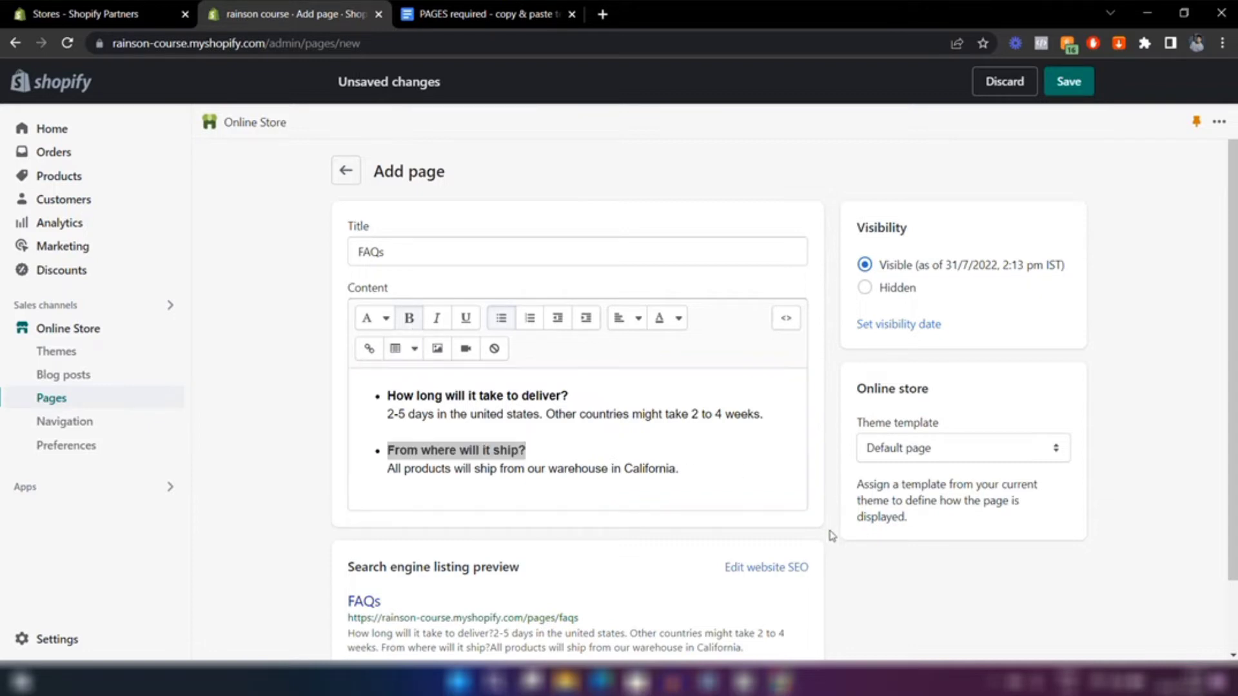
pyautogui.click(701, 469)
pyautogui.click(1058, 83)
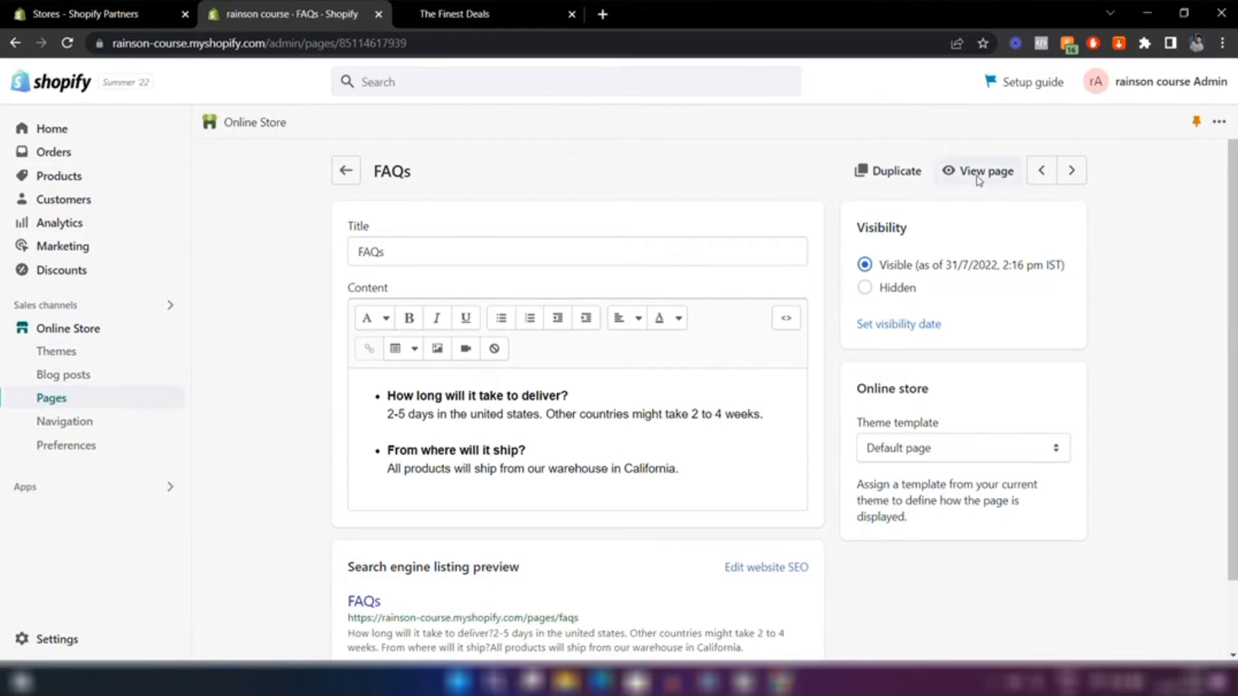
# Preview the FAQs page on the storefront, check its title, questions and answers, and close the preview.
pyautogui.click(978, 171)
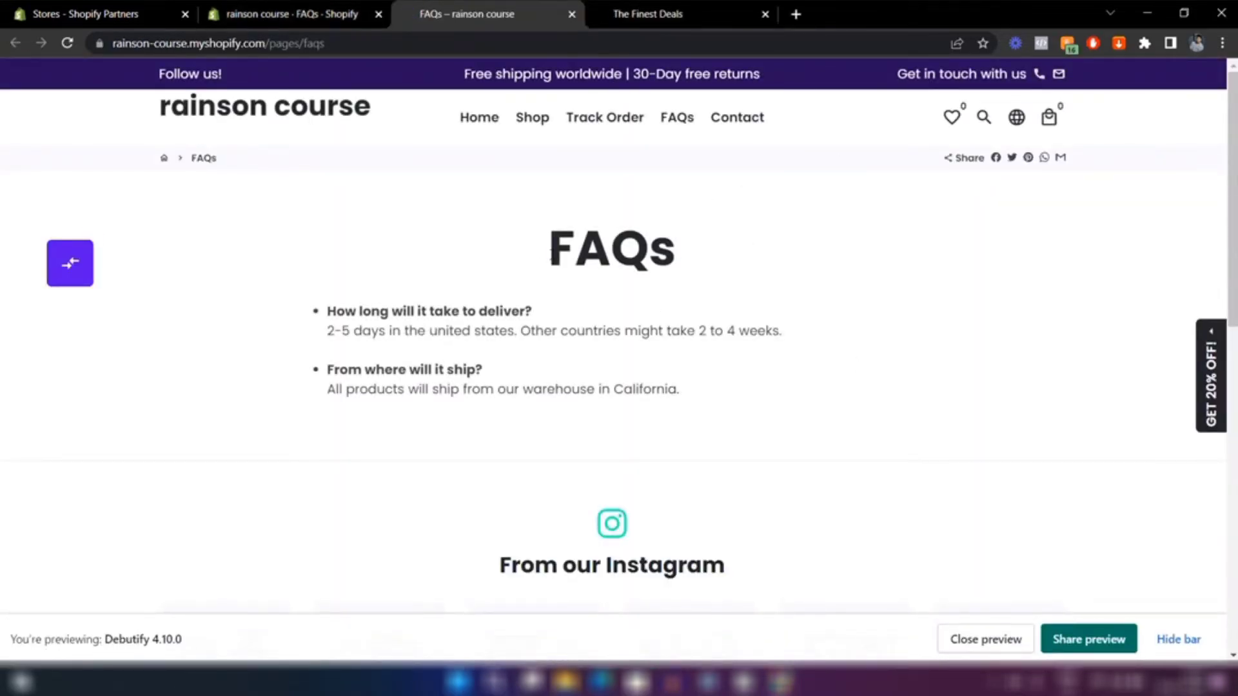
pyautogui.moveTo(542, 254); pyautogui.dragTo(680, 264)
pyautogui.click(697, 376)
pyautogui.scroll(-3, 577, 380)
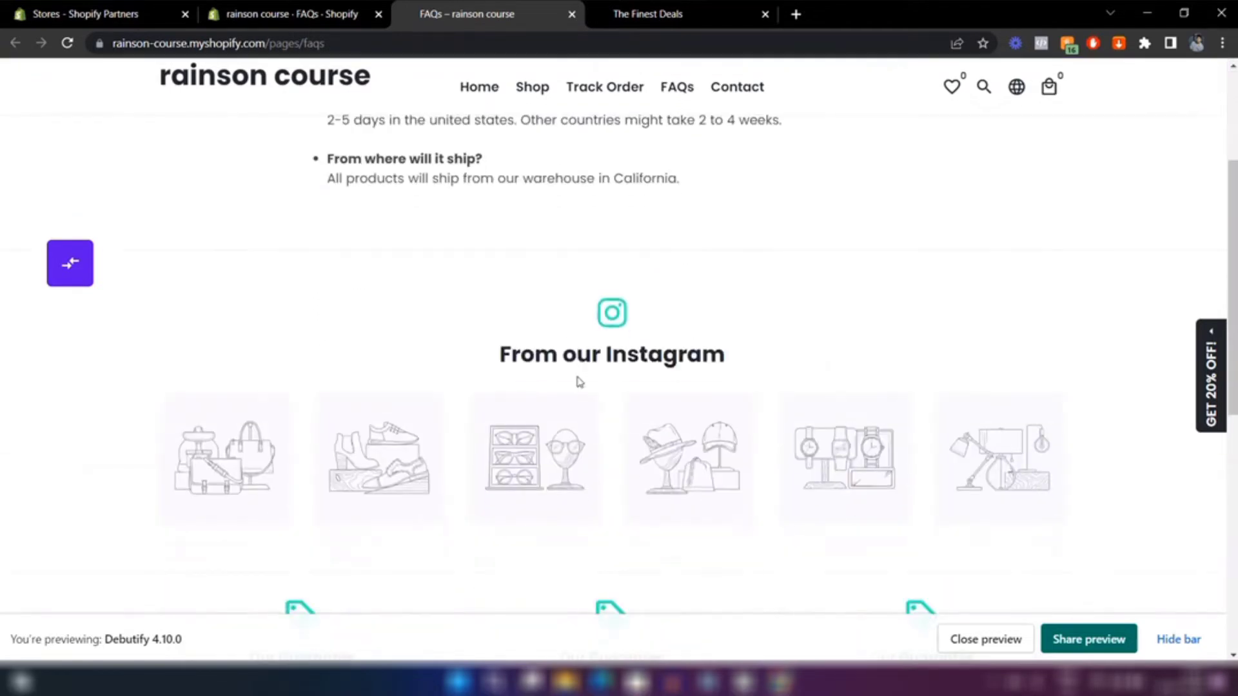
pyautogui.scroll(-5, 508, 470)
pyautogui.scroll(8, 420, 306)
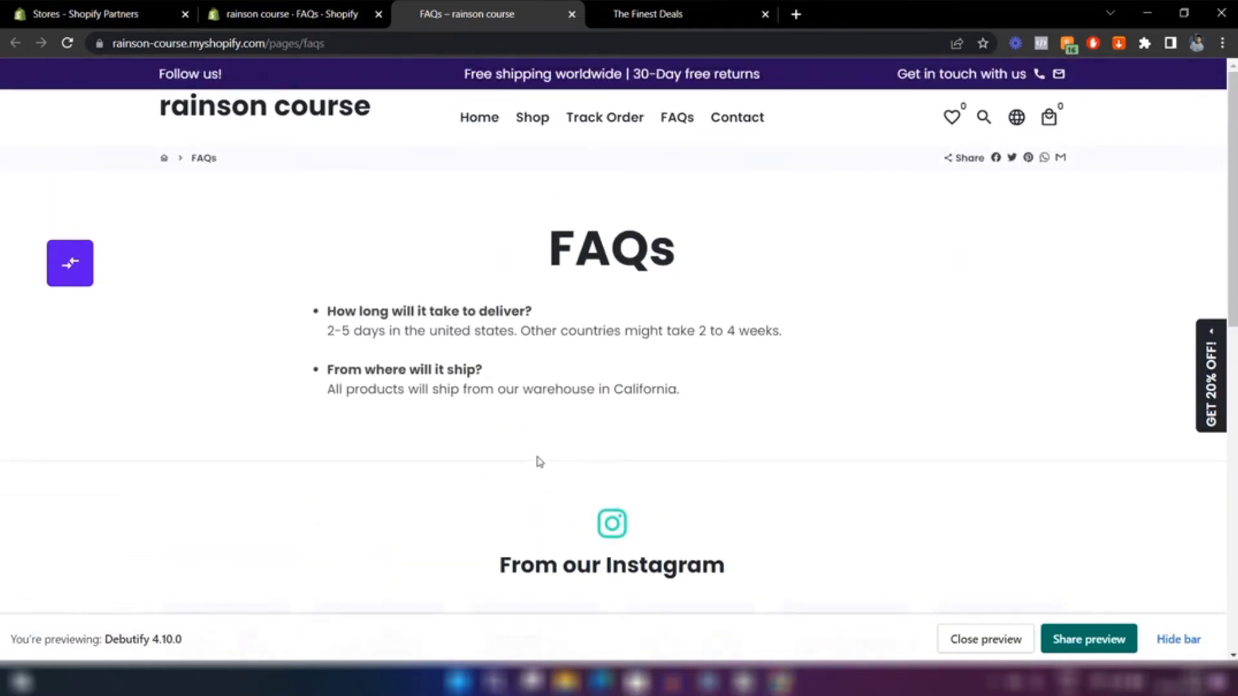
pyautogui.moveTo(681, 390); pyautogui.dragTo(556, 249)
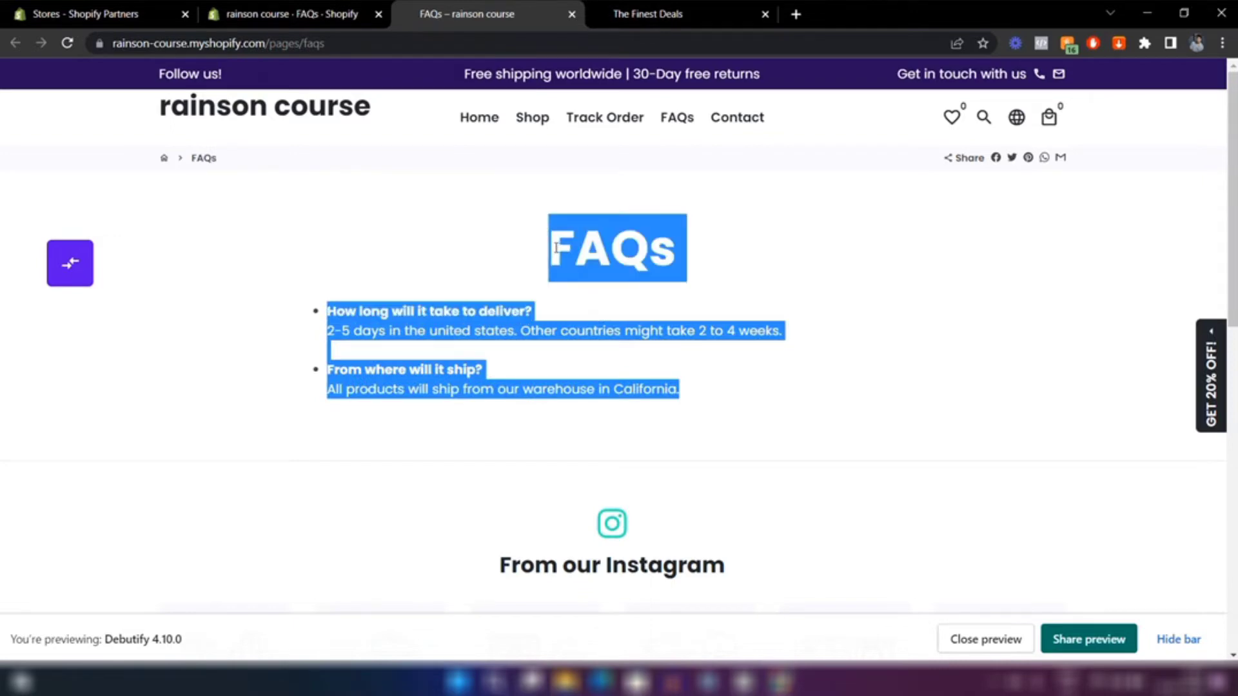
pyautogui.hotkey('ctrl', 'w')
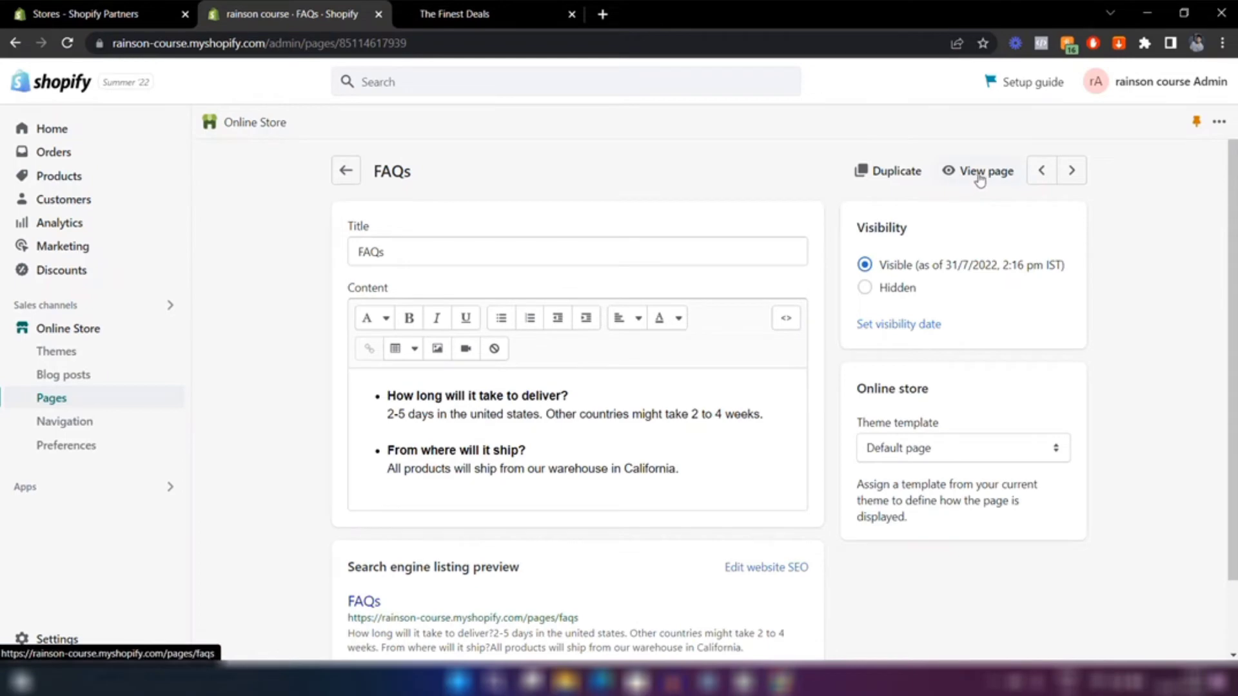
# Open the FAQs storefront page again and look up the store password in the online store preferences.
pyautogui.click(980, 176)
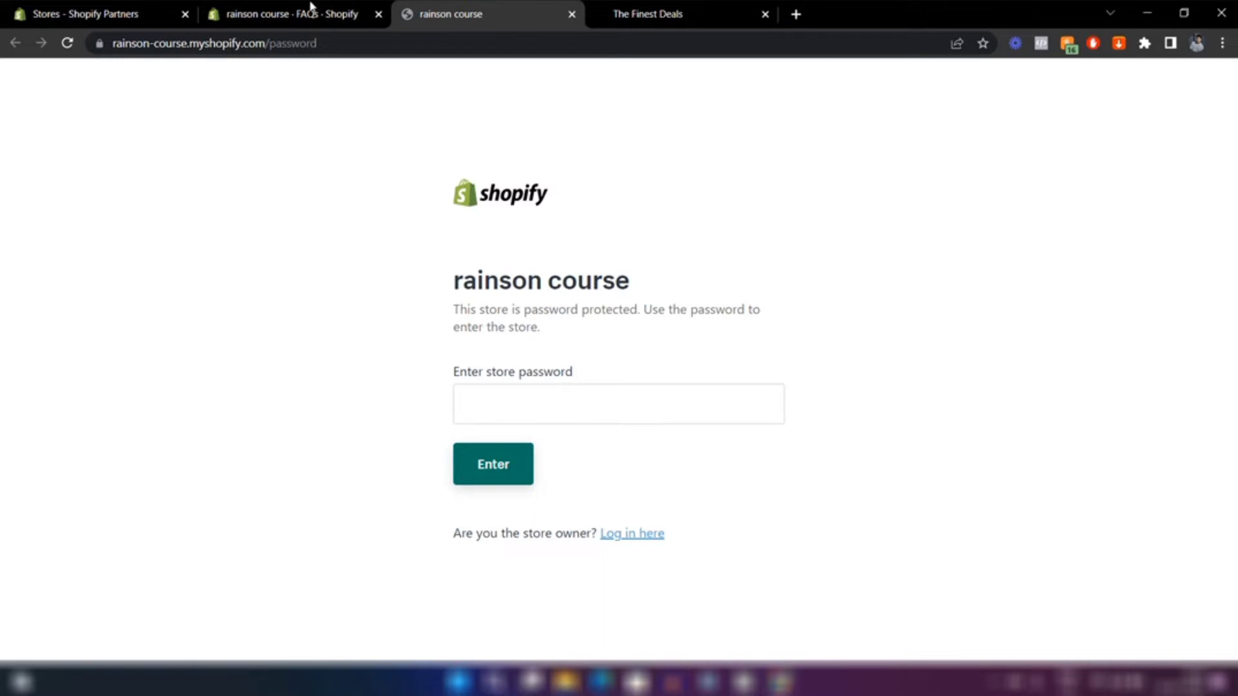
pyautogui.click(333, 8)
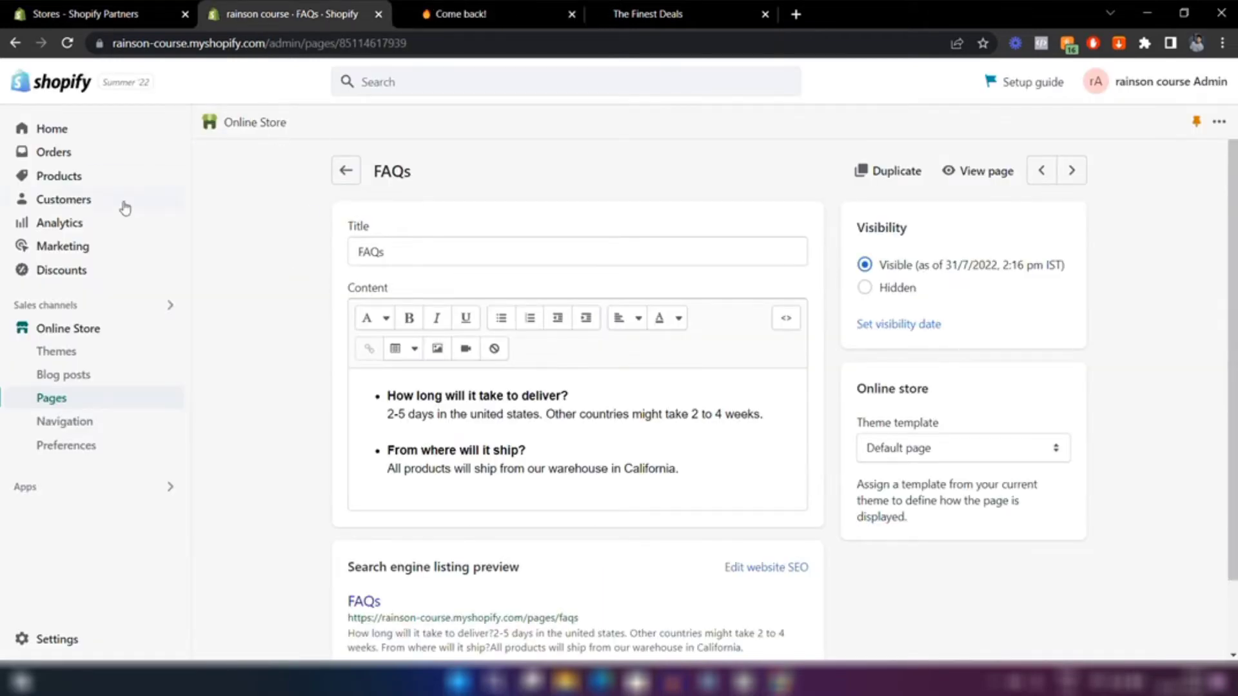
pyautogui.click(94, 450)
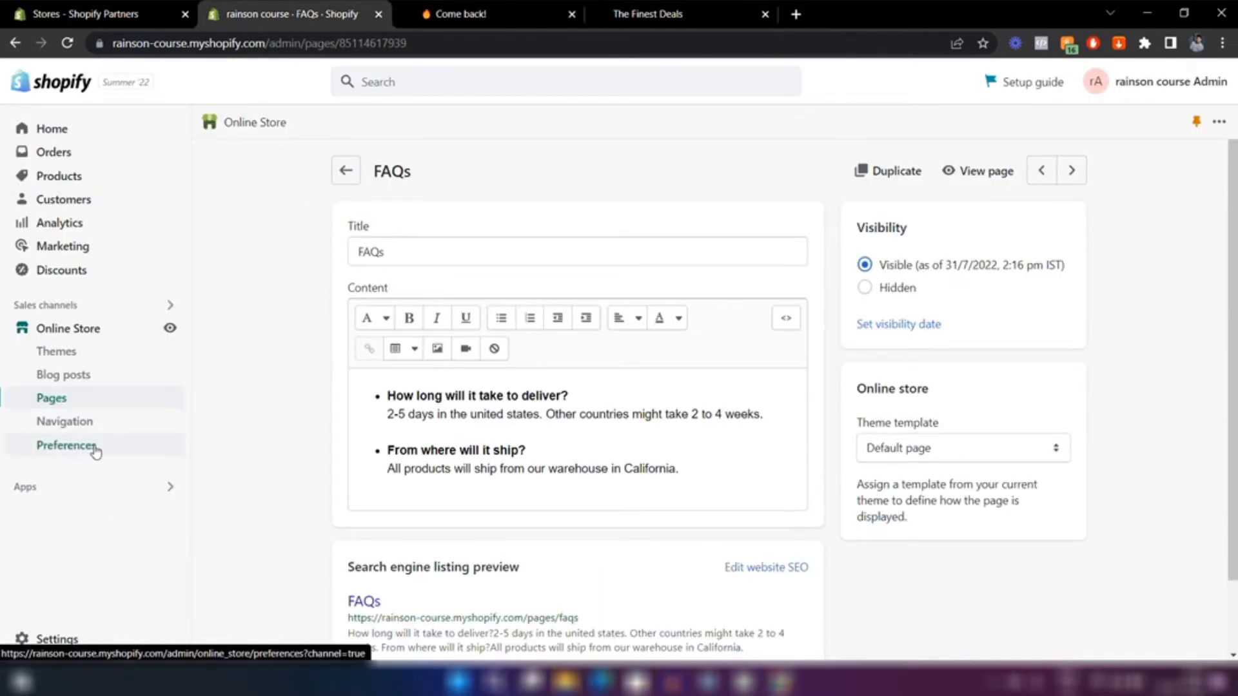
pyautogui.scroll(-20, 630, 426)
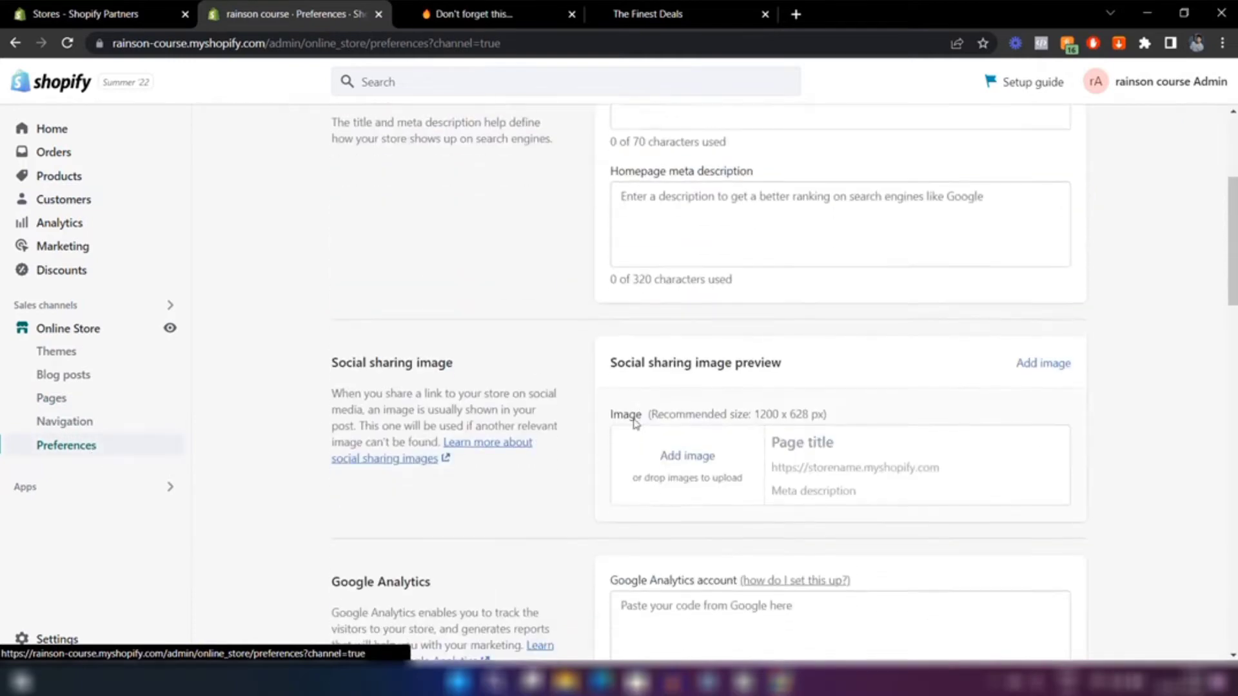
pyautogui.scroll(-5, 630, 396)
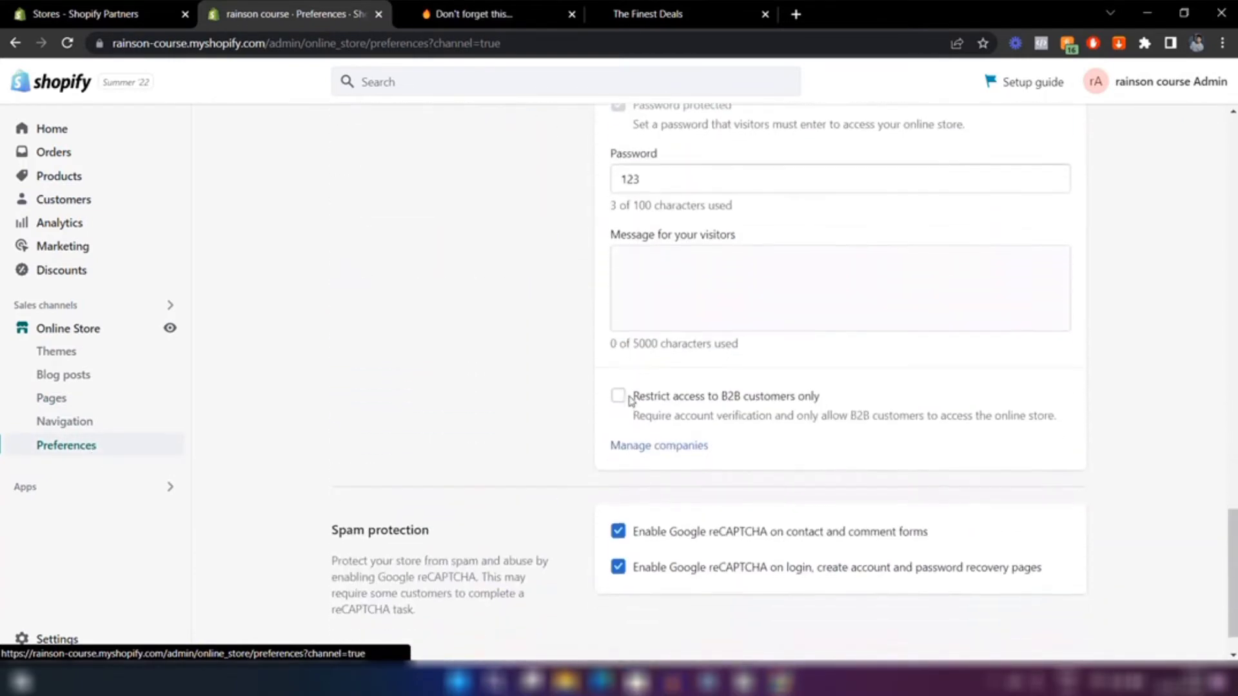
# Check the store password in the preferences, then review the FAQs page on the storefront.
pyautogui.scroll(2, 631, 400)
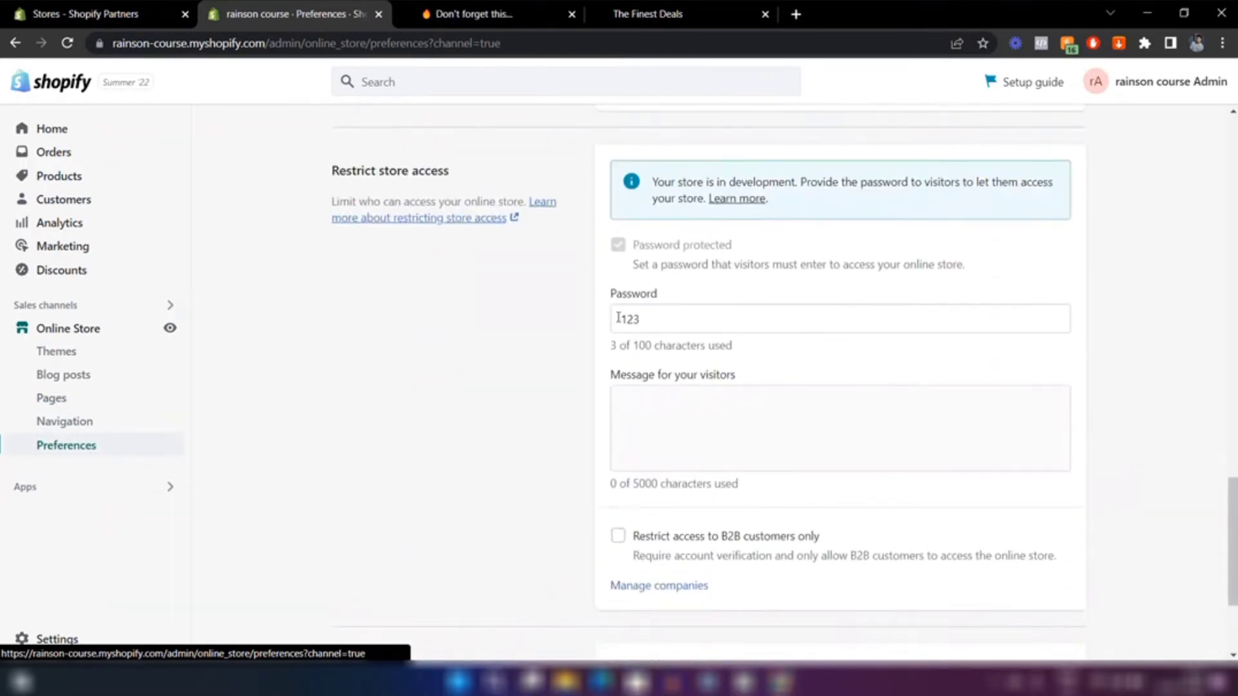
pyautogui.click(636, 320)
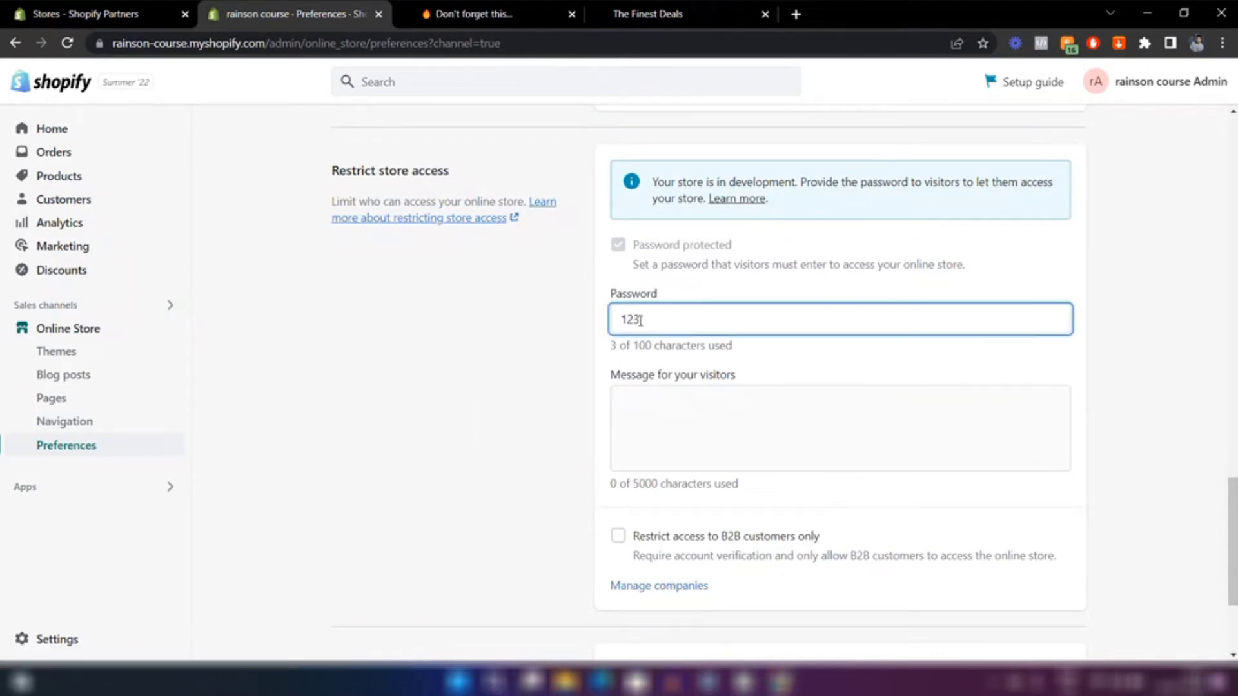
pyautogui.hotkey('ctrl', 'Tab')
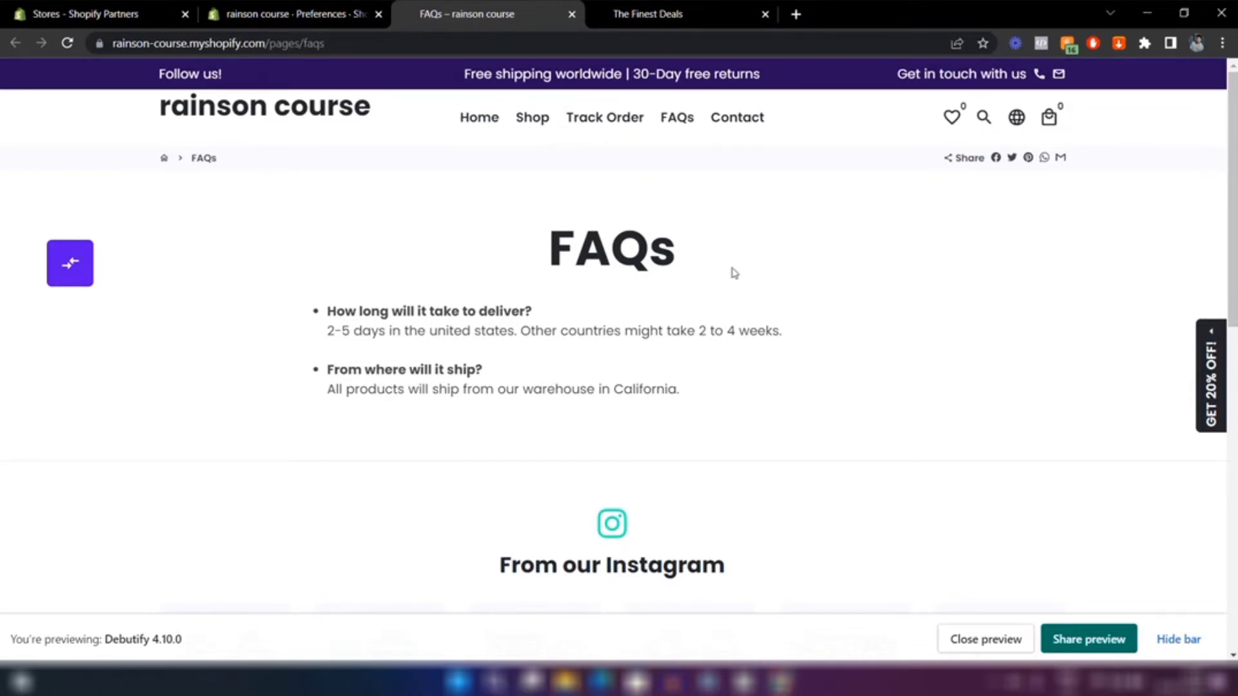
pyautogui.scroll(-10, 654, 271)
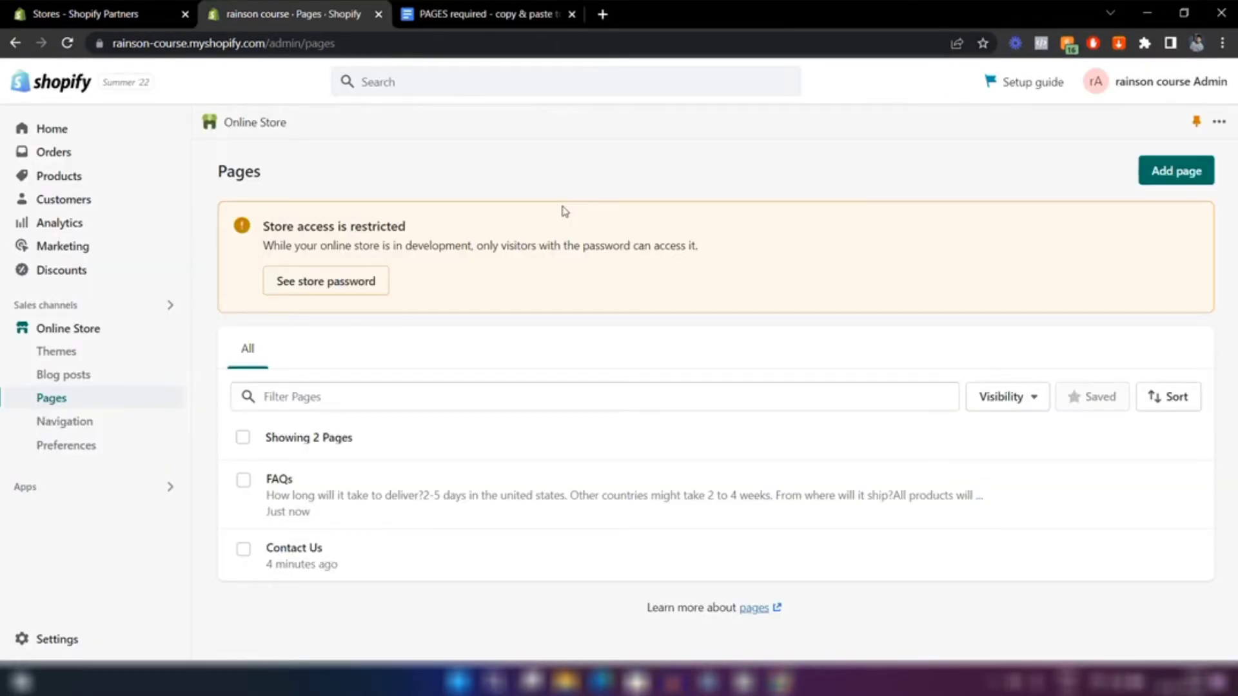
# Add a new store page titled "Track Order".
pyautogui.click(1176, 170)
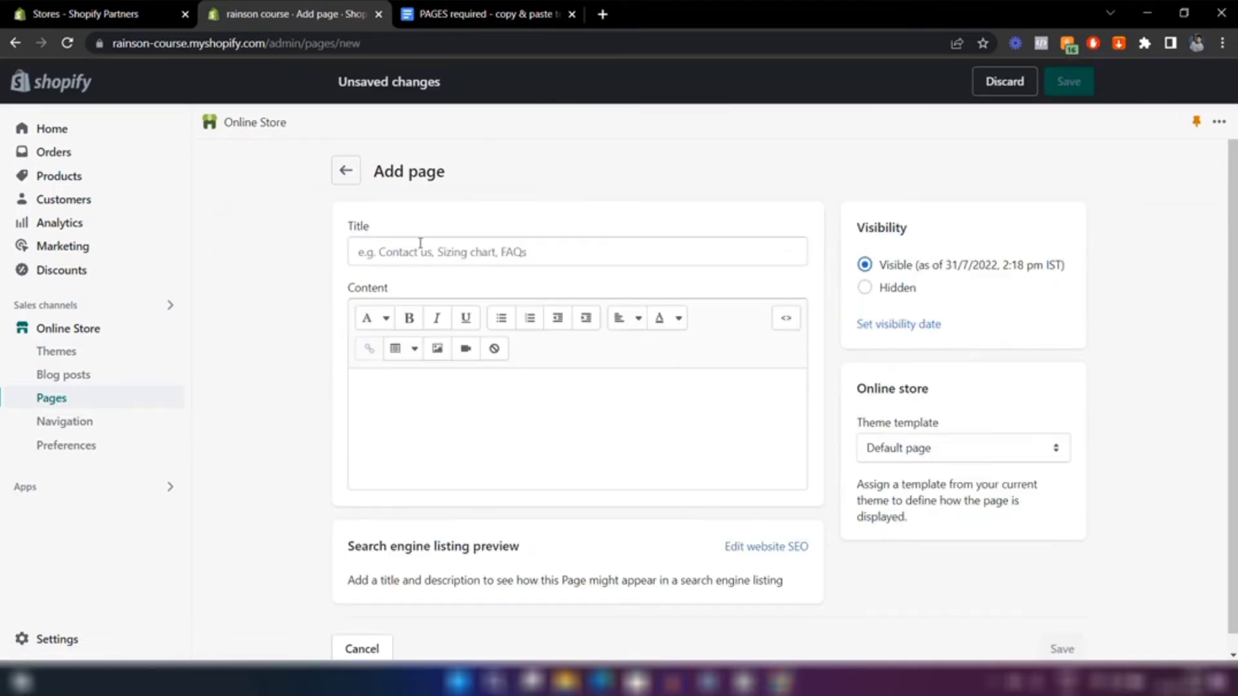
pyautogui.click(421, 243)
pyautogui.write('Tr')
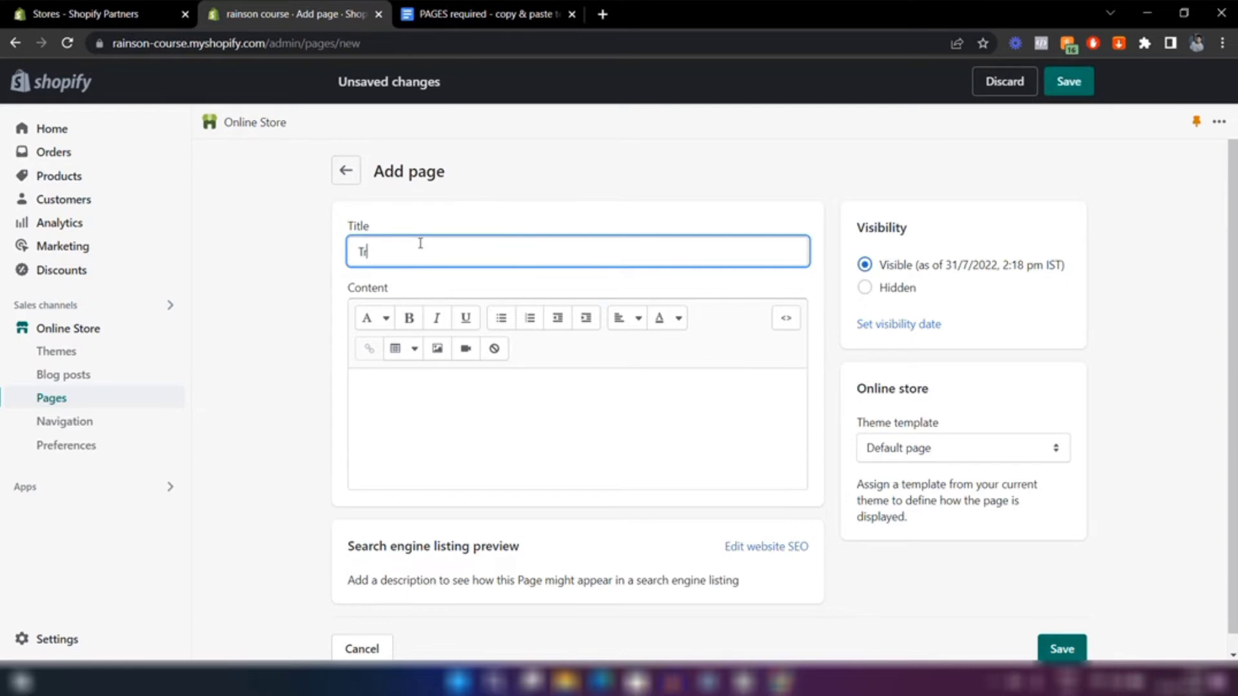
pyautogui.write('ack Order')
pyautogui.click(486, 214)
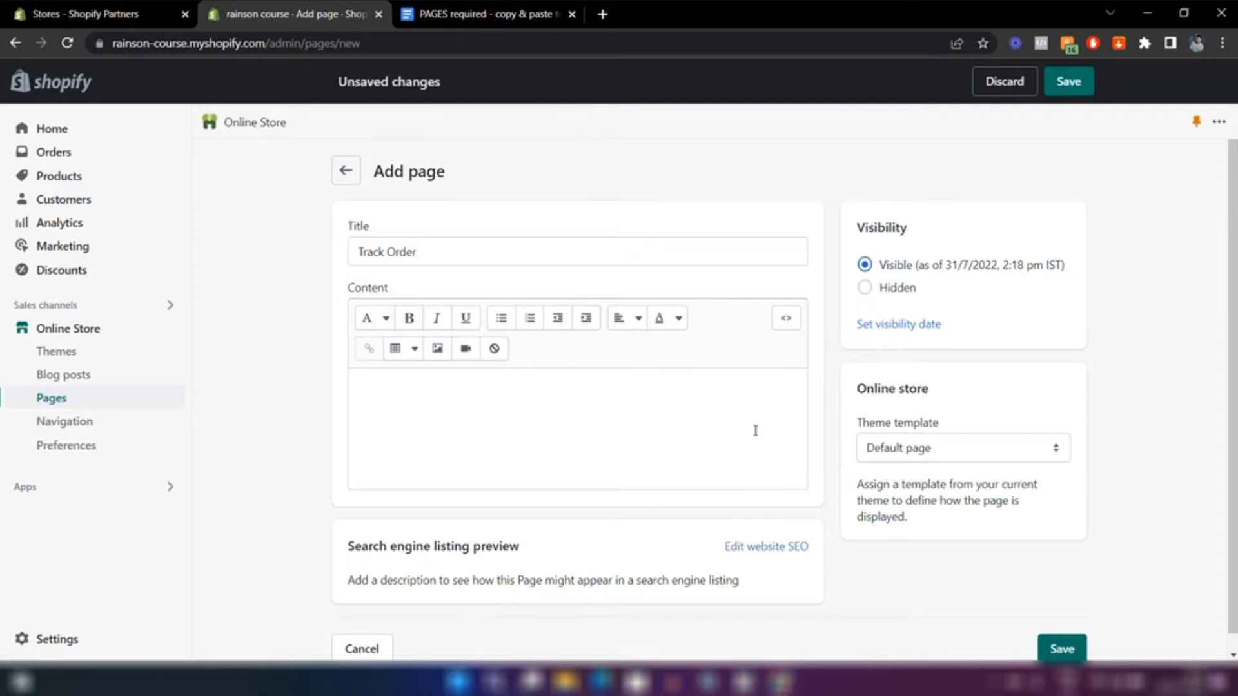
# Paste the tracking script from the Google Docs pages template as HTML into the Track Order page's content and save the page.
pyautogui.click(785, 326)
pyautogui.moveTo(338, 336); pyautogui.dragTo(421, 210)
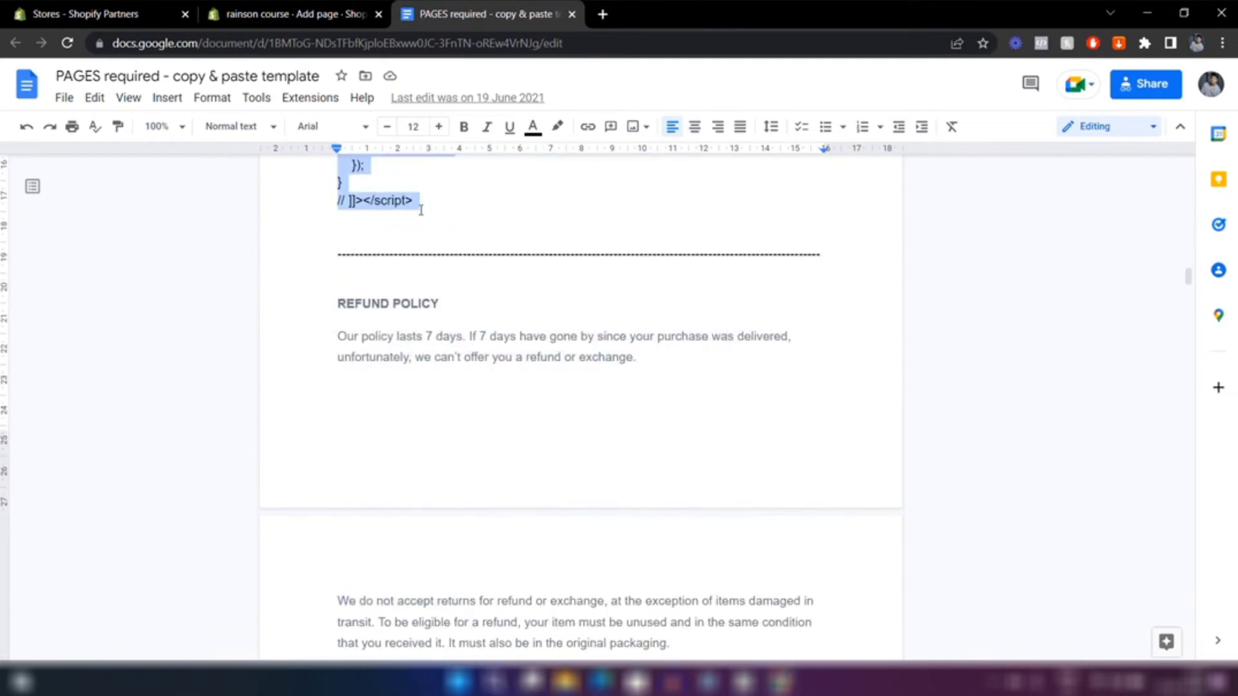
pyautogui.click(290, 14)
pyautogui.hotkey('ctrl', 'v')
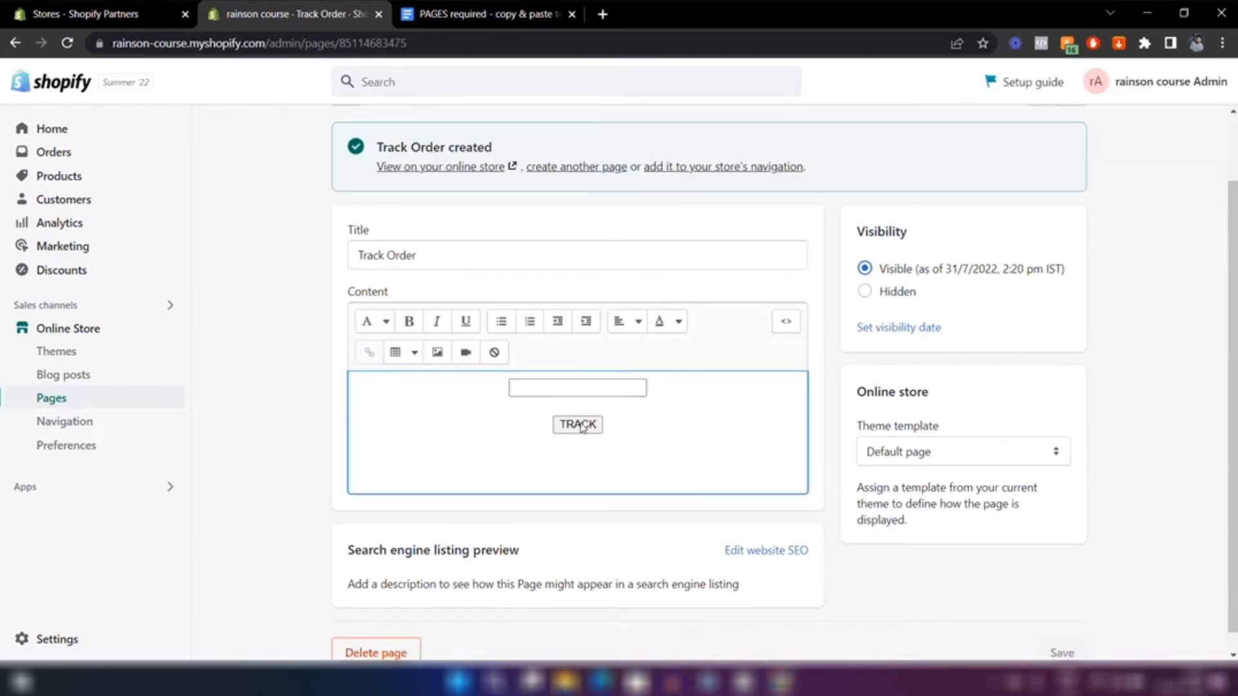
pyautogui.click(815, 357)
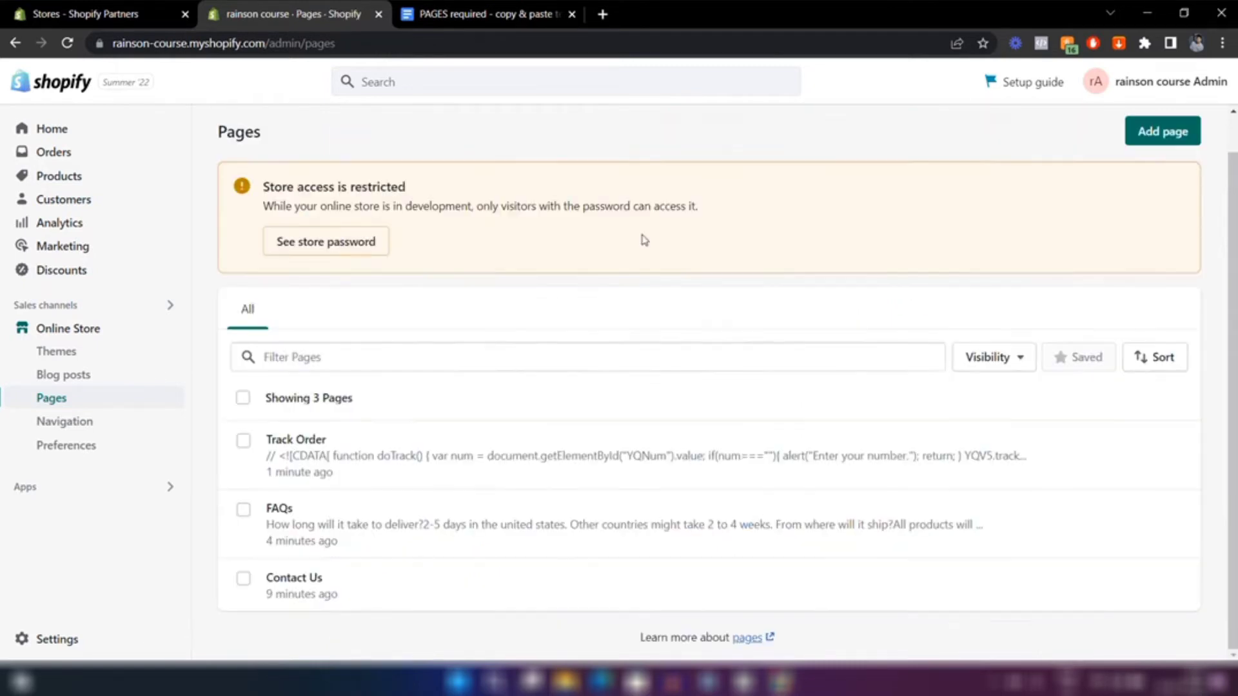
# Add another store page titled "About Us".
pyautogui.scroll(1, 644, 241)
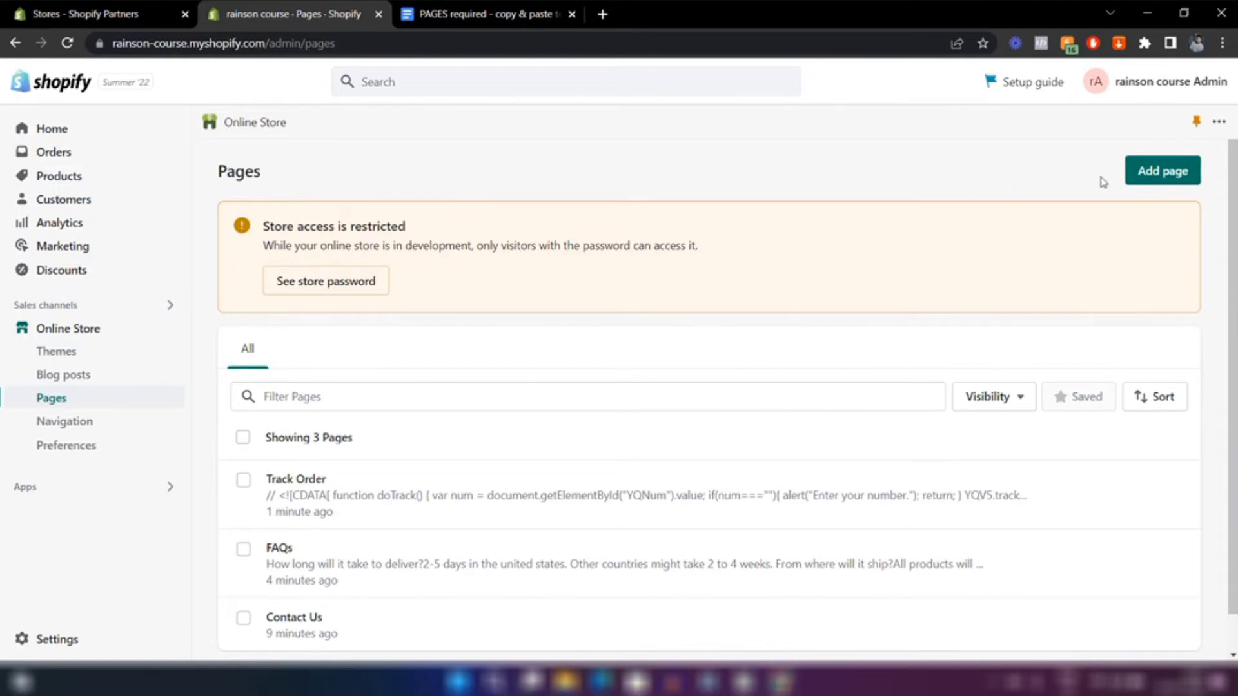
pyautogui.click(1150, 178)
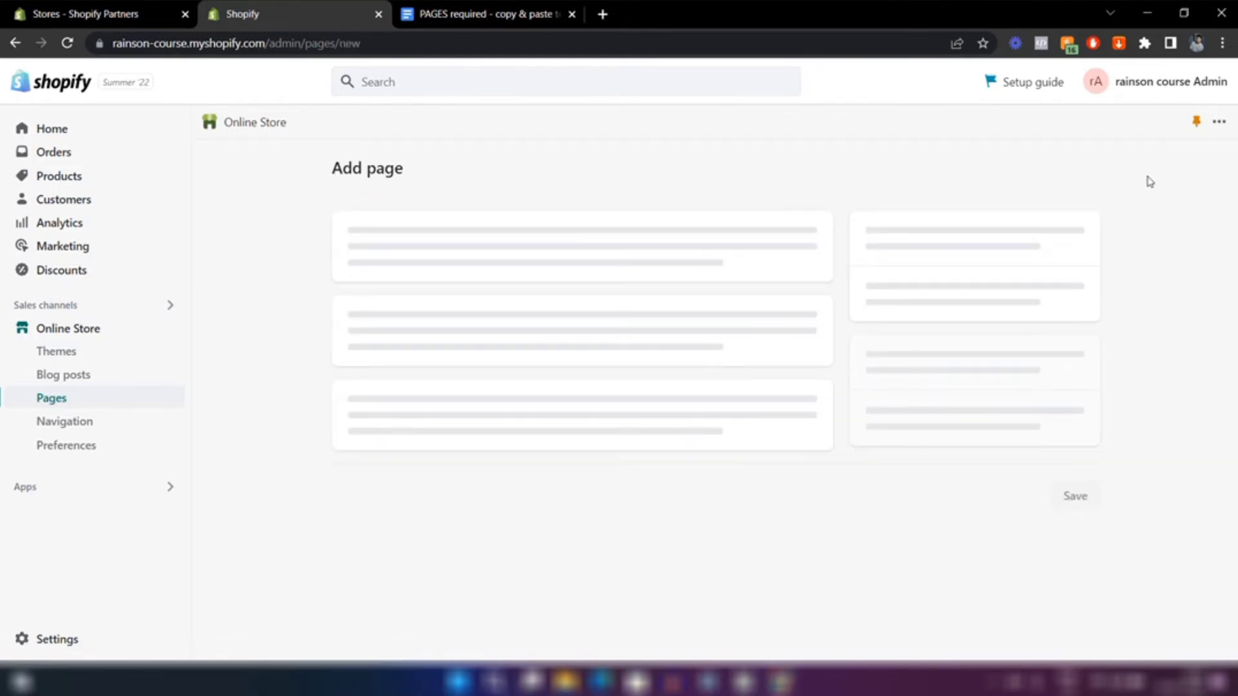
pyautogui.click(463, 258)
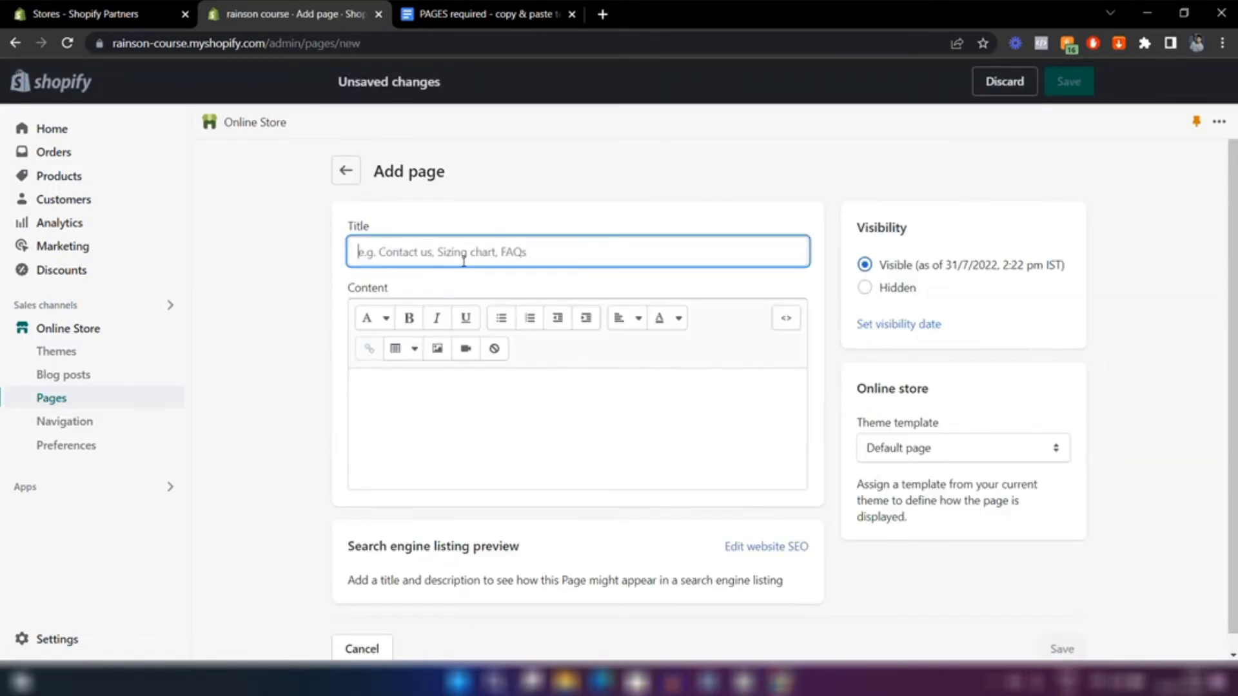
pyautogui.write('About ')
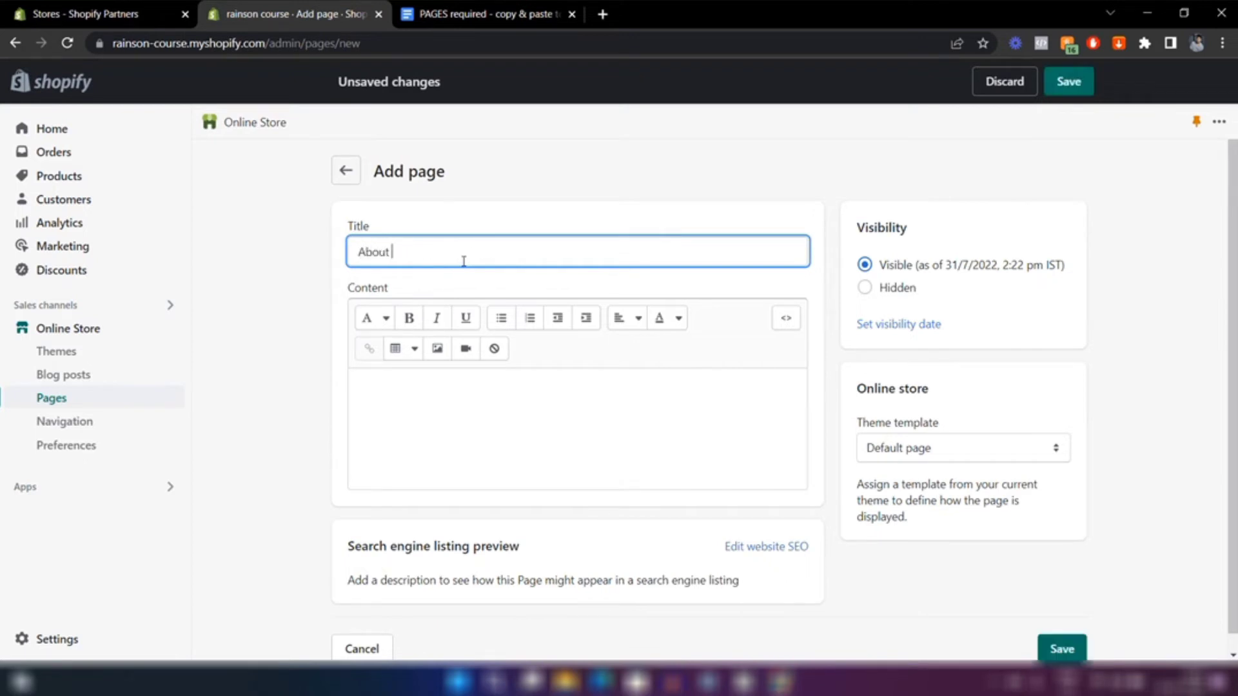
pyautogui.write('Us')
pyautogui.click(562, 452)
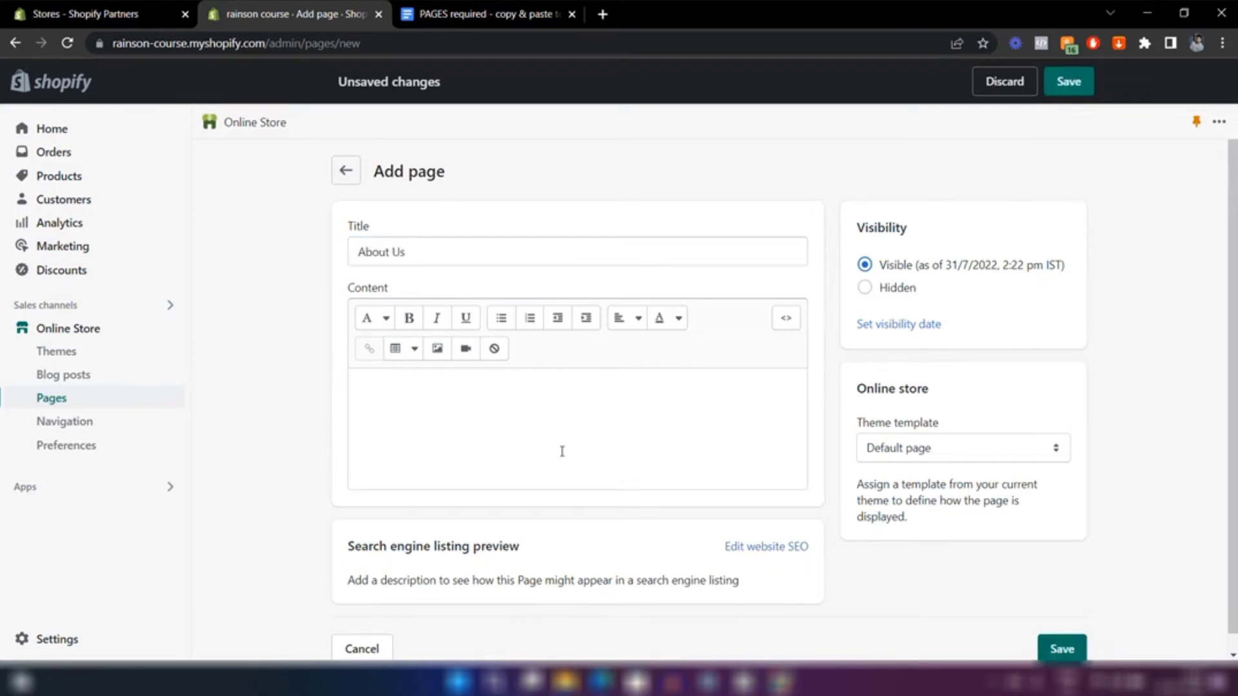
pyautogui.click(407, 393)
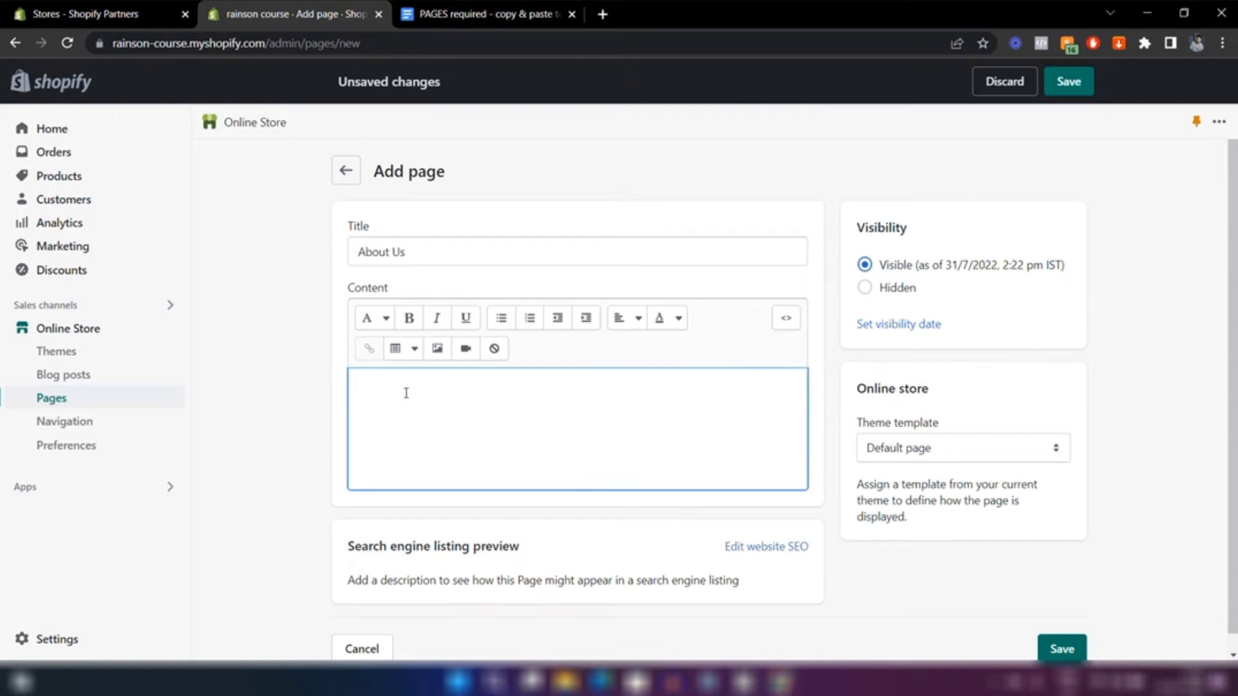
pyautogui.click(463, 202)
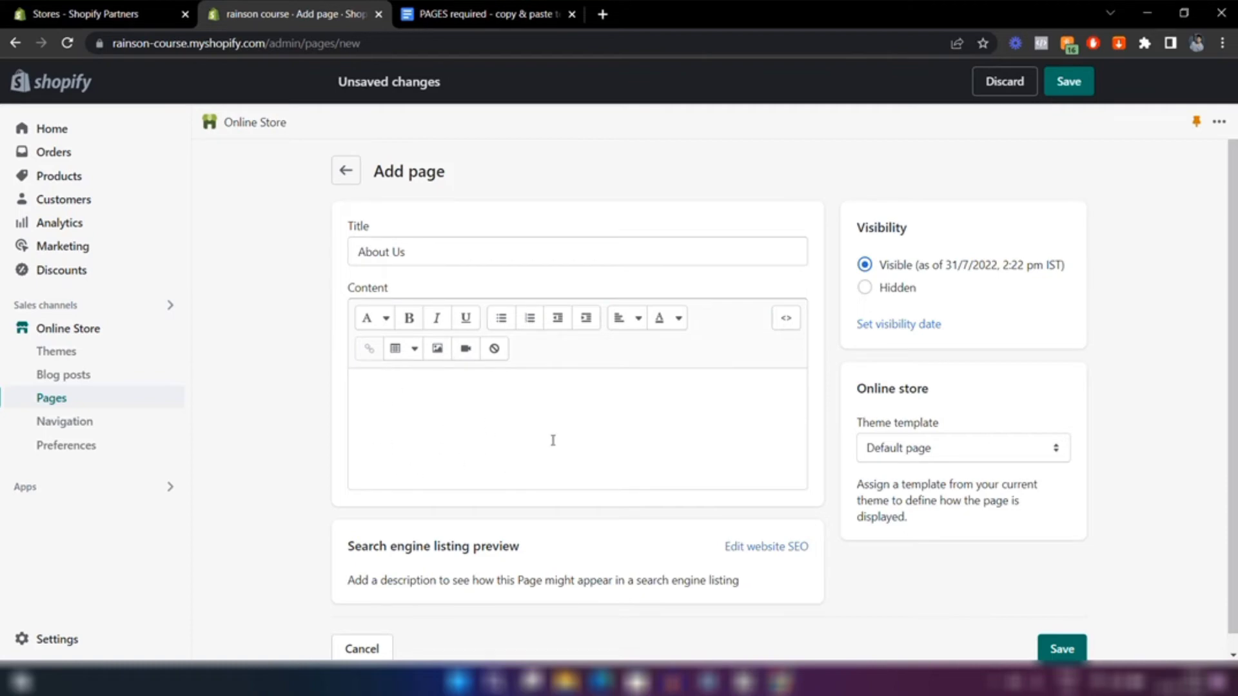
# Copy the About Us text, including the OUR GUARANTEE section, from the Google Docs template into the new page's content.
pyautogui.click(497, 11)
pyautogui.scroll(-10, 628, 344)
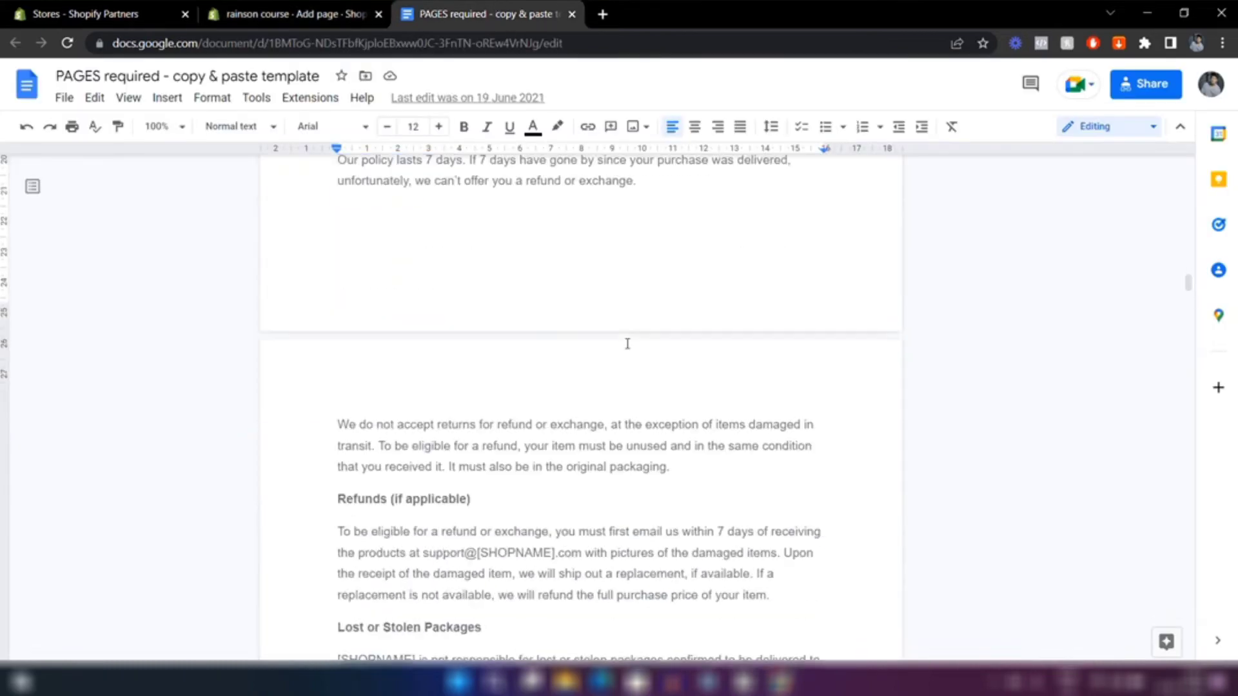
pyautogui.scroll(-2, 627, 344)
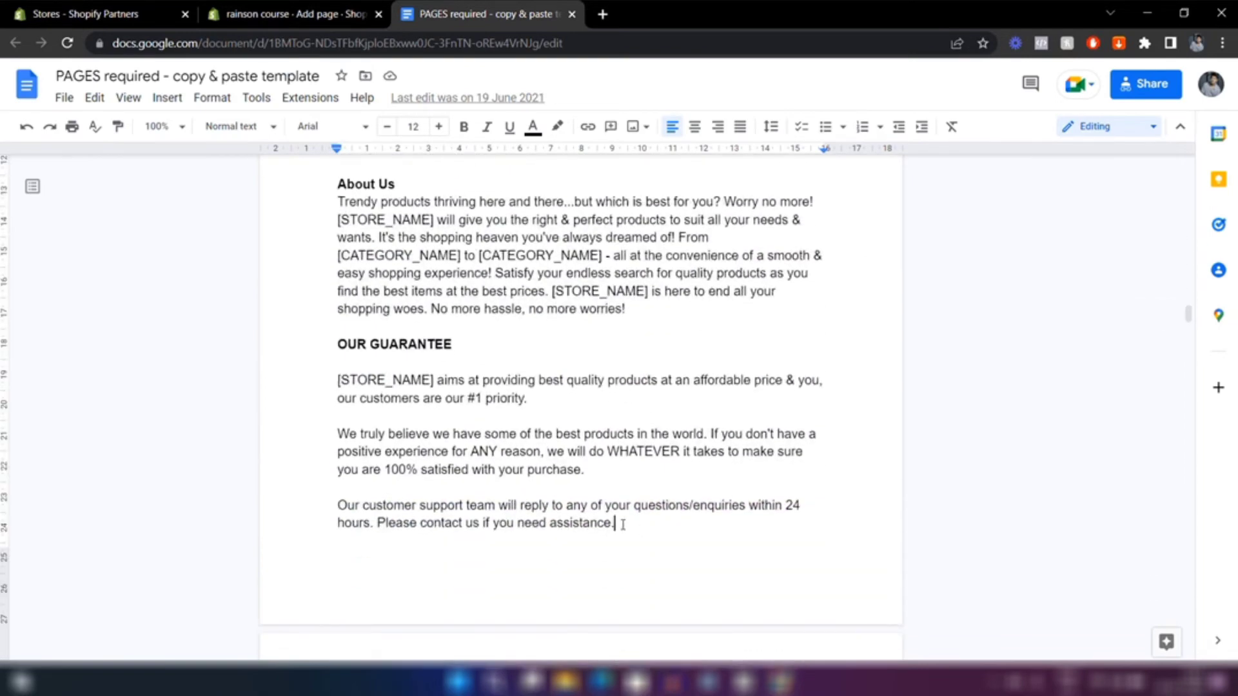
pyautogui.moveTo(616, 523); pyautogui.dragTo(336, 208)
pyautogui.hotkey('ctrl', 'c')
pyautogui.click(290, 13)
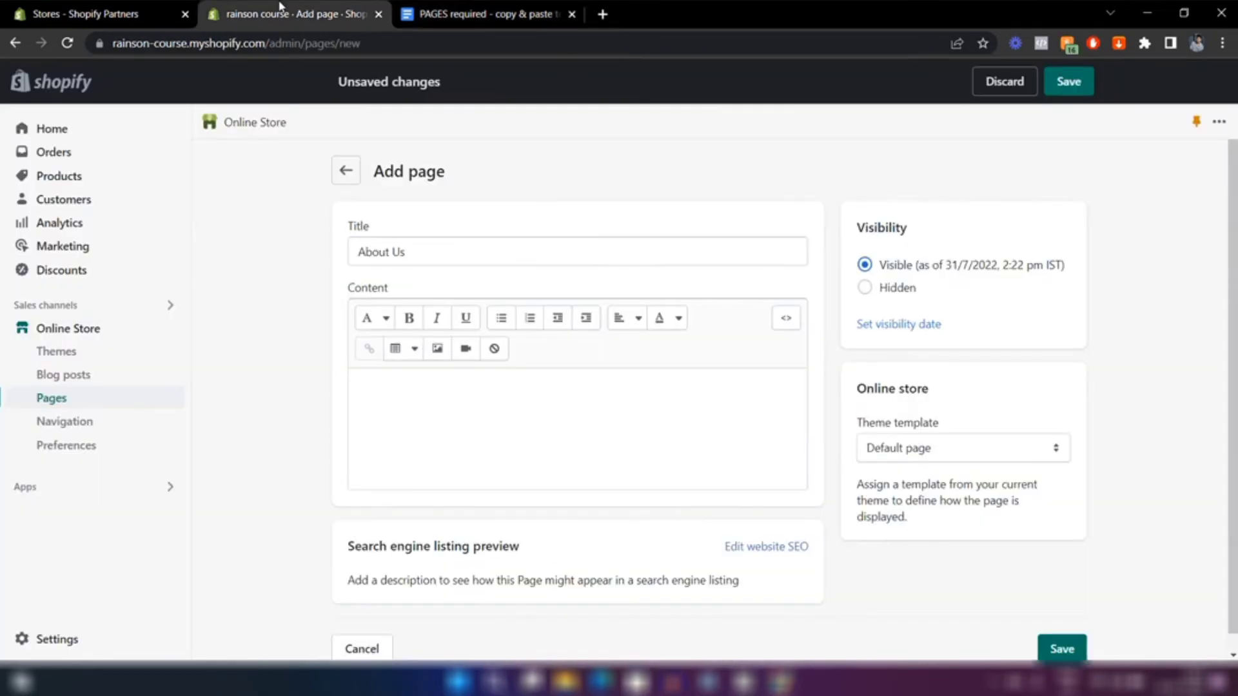
pyautogui.hotkey('ctrl', 'v')
pyautogui.scroll(-2, 285, 456)
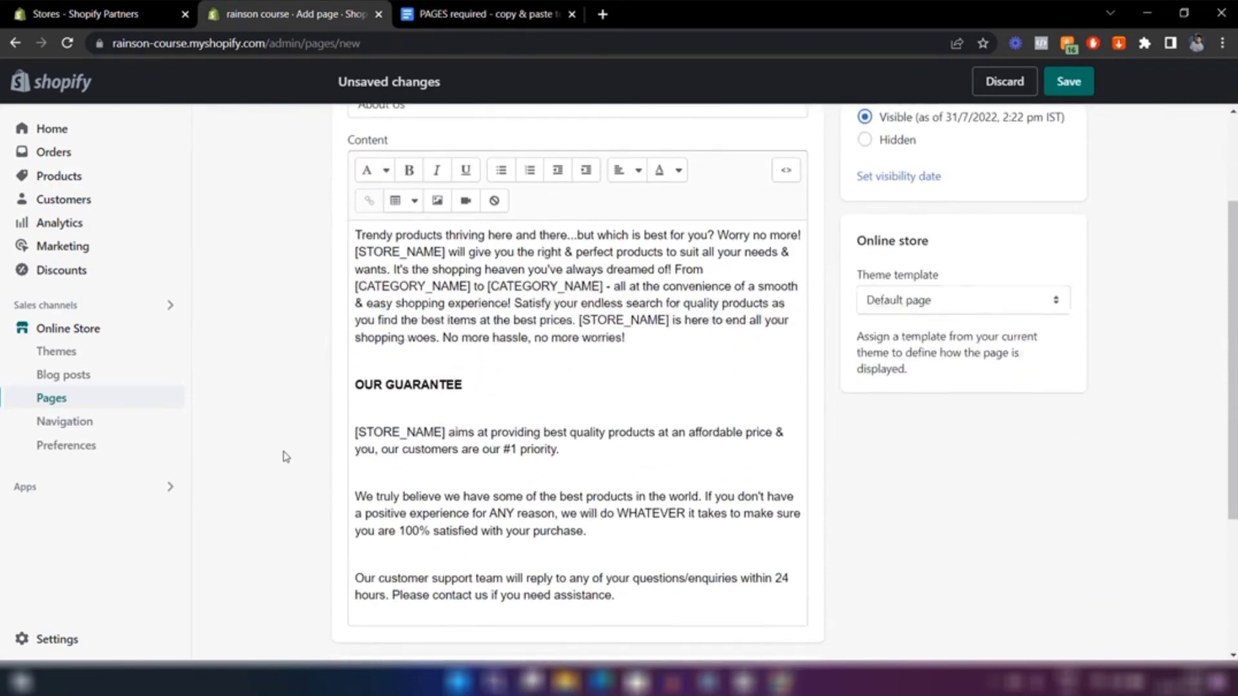
# Format the "OUR GUARANTEE" line in the About Us content as Heading 2.
pyautogui.scroll(1, 286, 456)
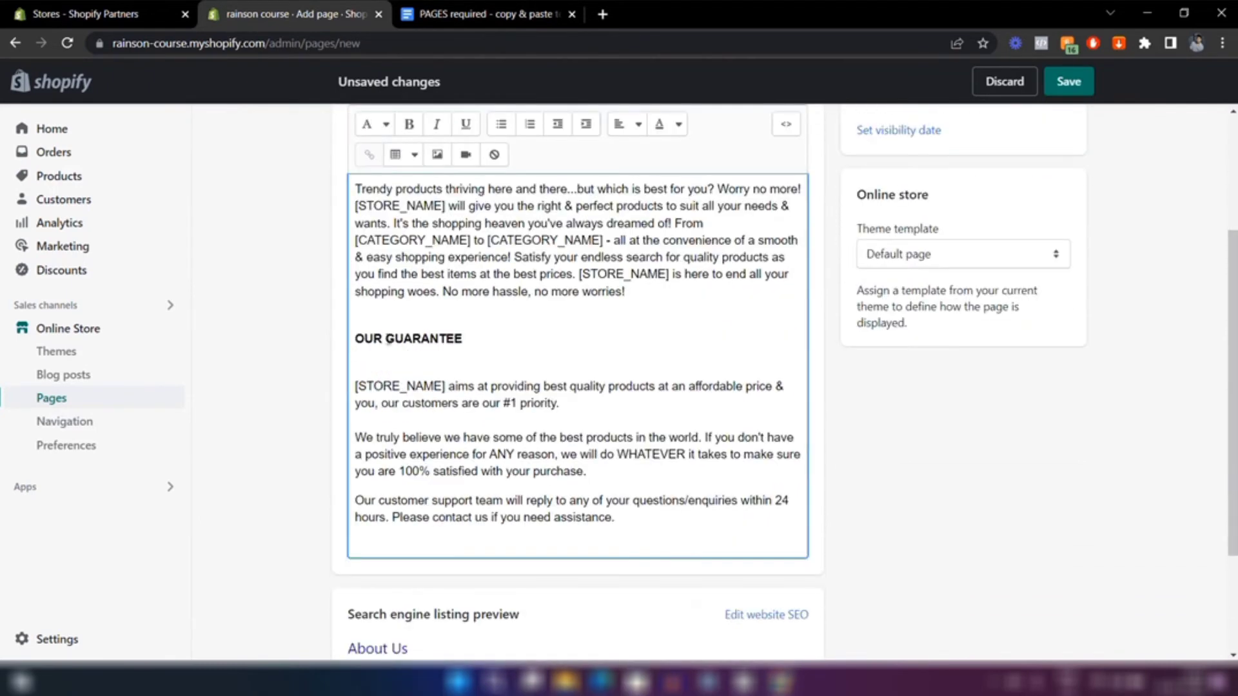
pyautogui.scroll(2, 418, 332)
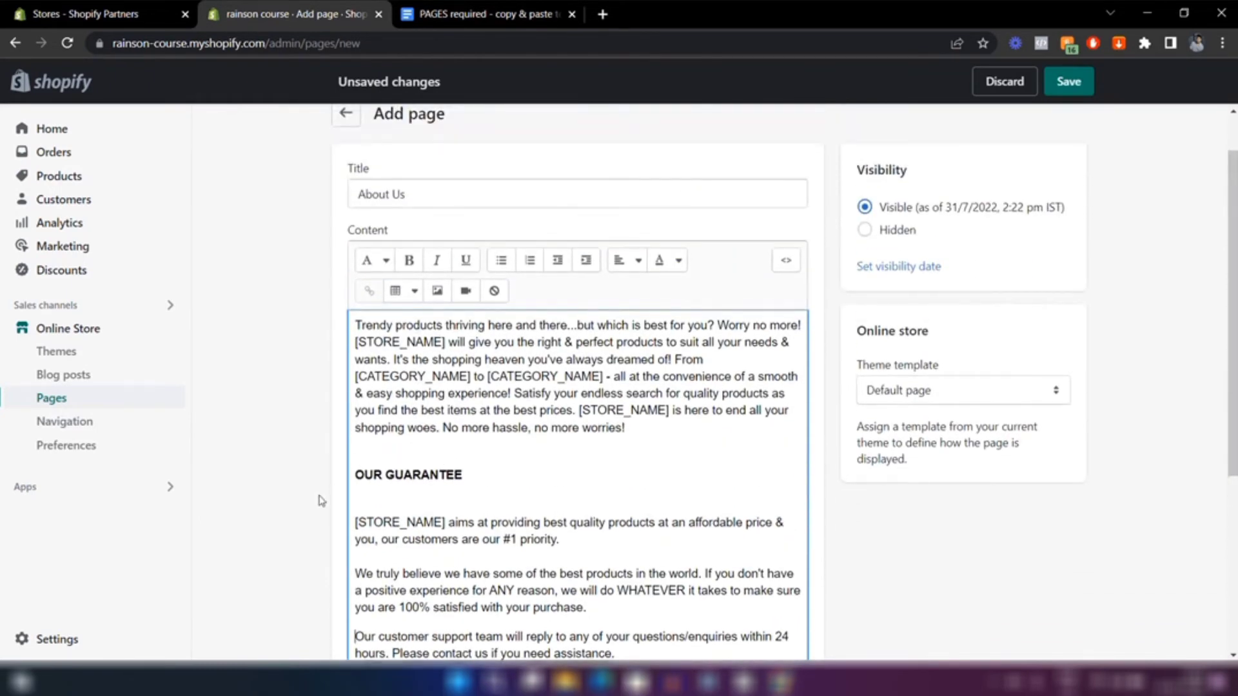
pyautogui.scroll(-1, 320, 501)
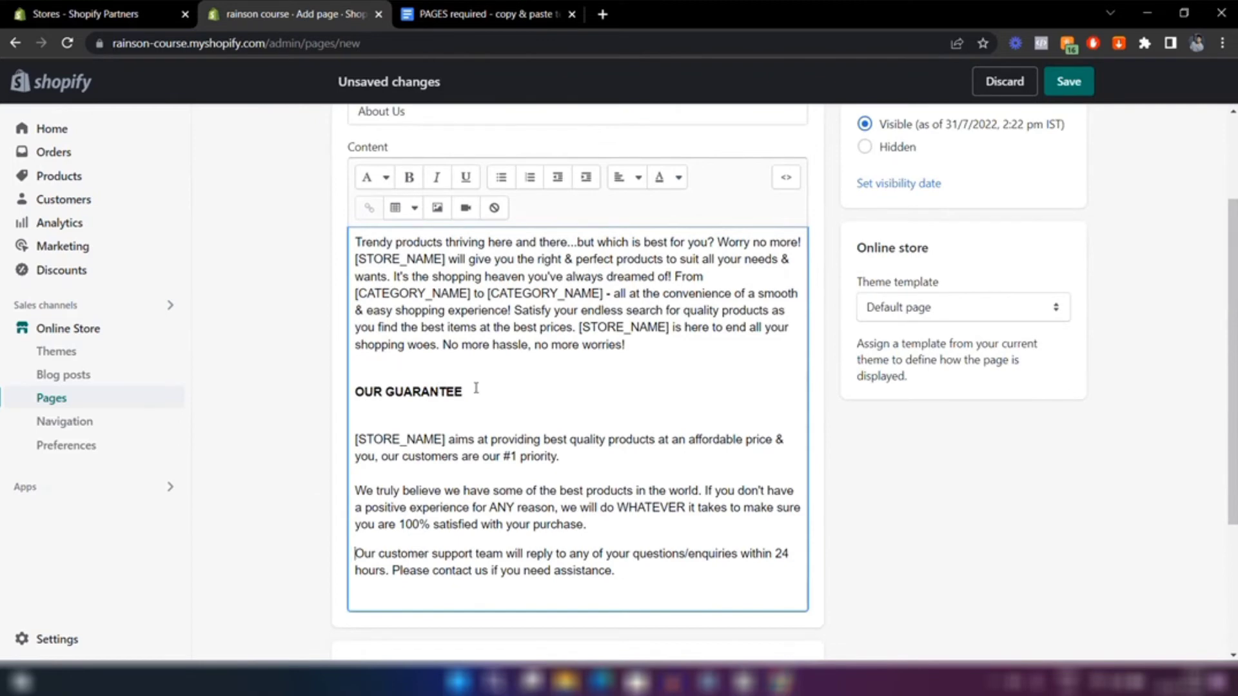
pyautogui.moveTo(468, 393); pyautogui.dragTo(355, 393)
pyautogui.click(386, 178)
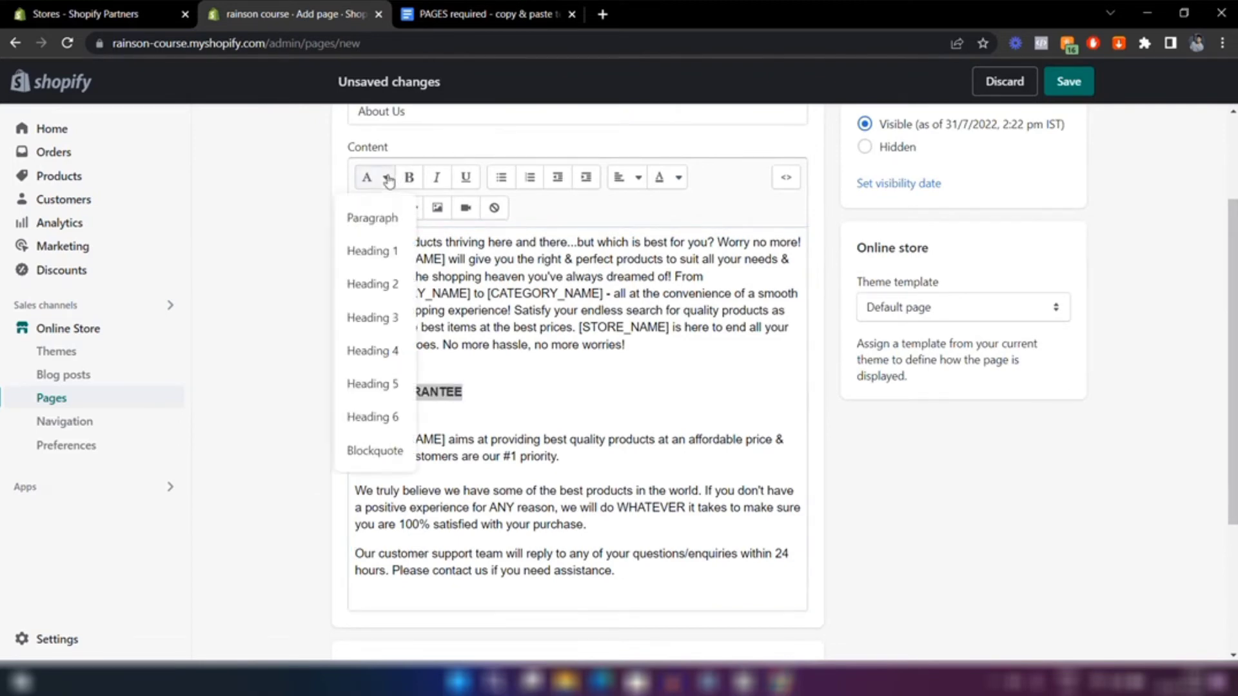
pyautogui.click(383, 285)
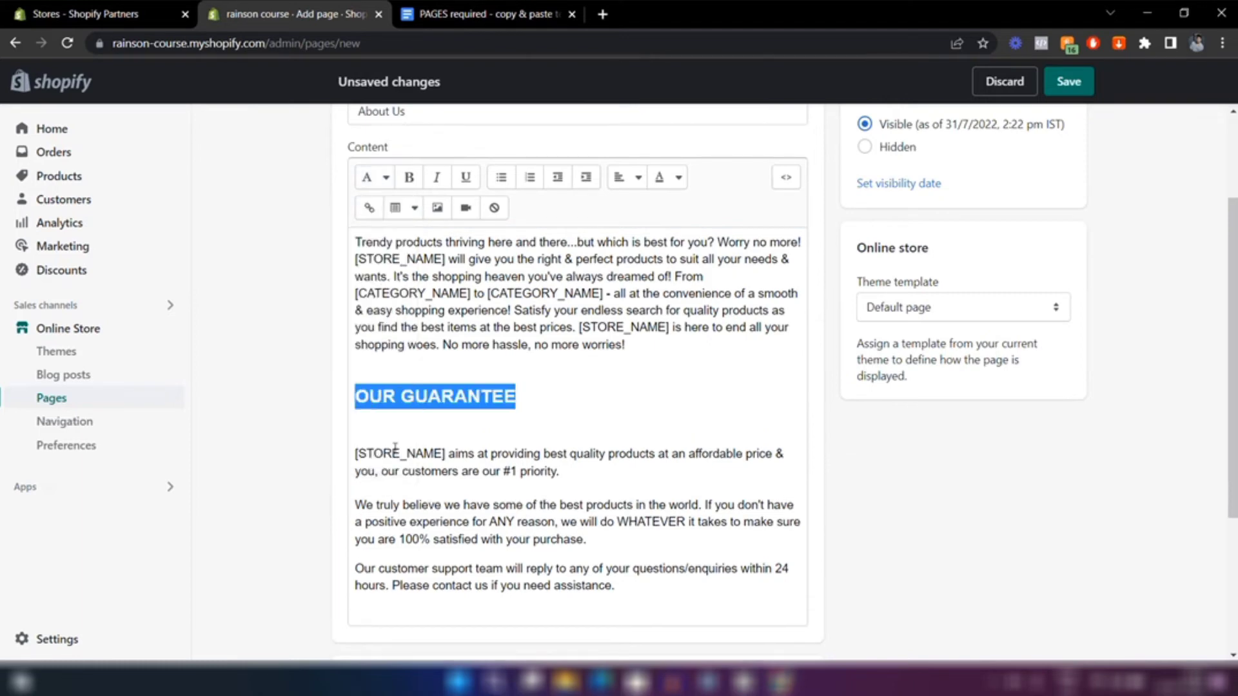
# Remove the empty line below the "OUR GUARANTEE" heading and save the About Us page.
pyautogui.click(356, 454)
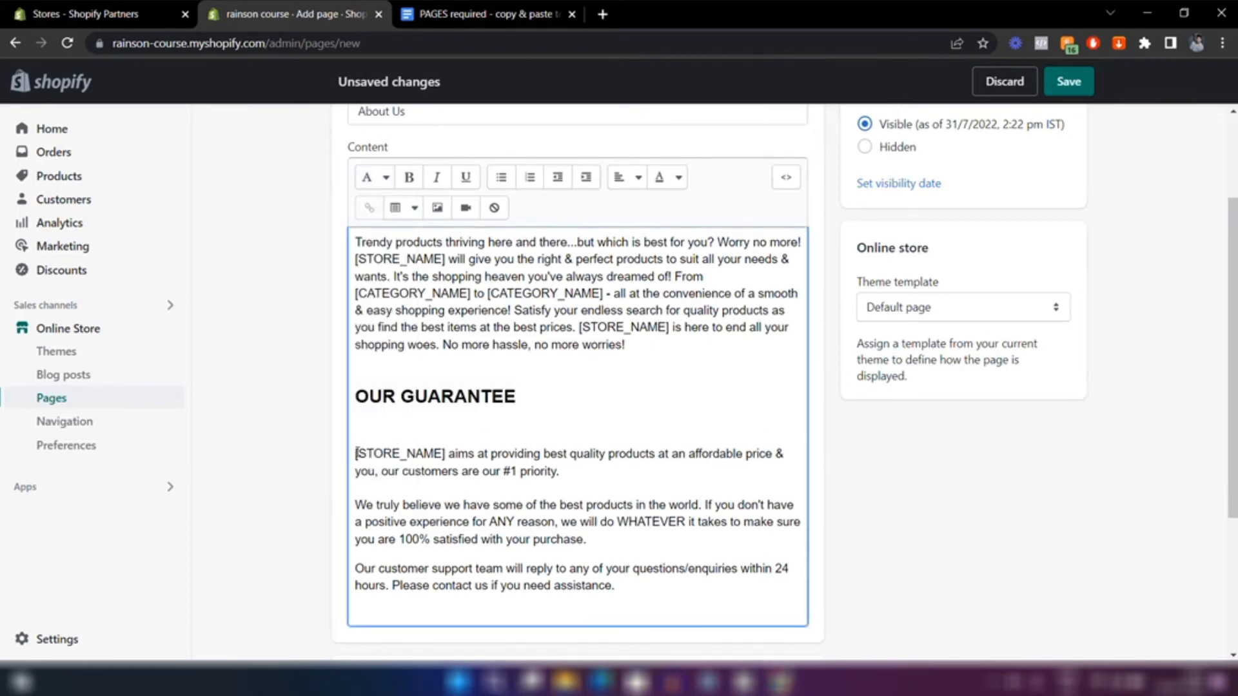
pyautogui.press('BackSpace')
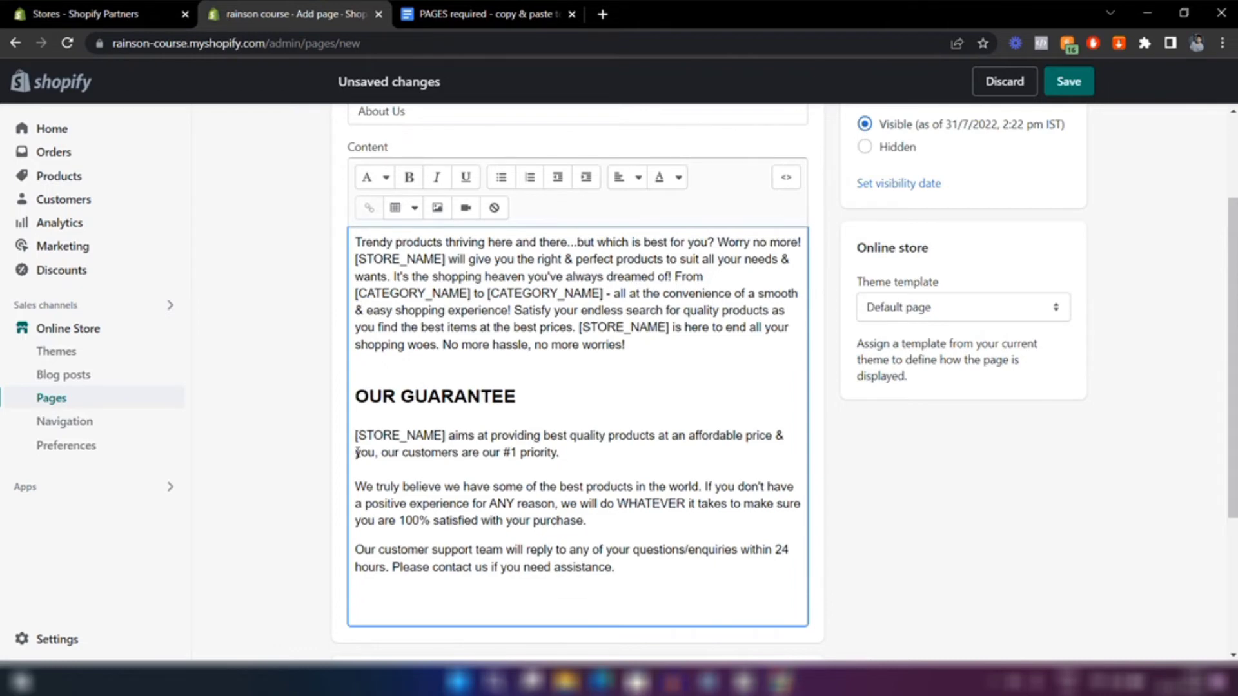
pyautogui.hotkey('ctrl', 's')
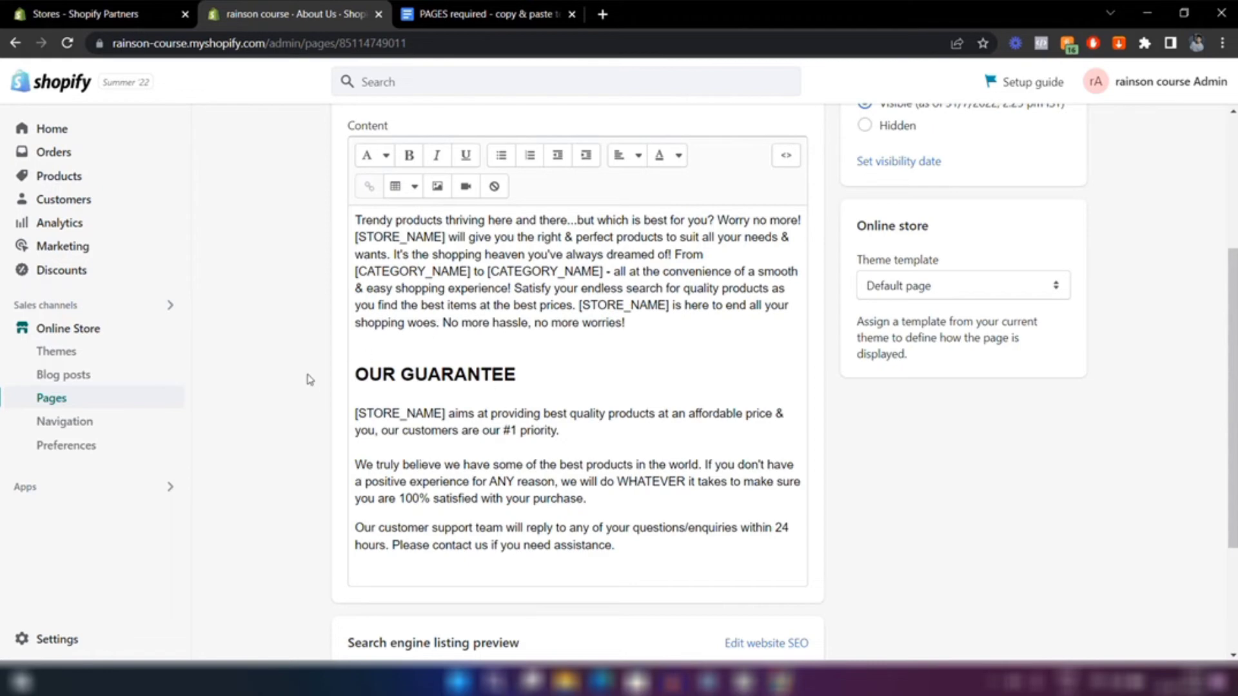
# Review the saved About Us page, return to the page list and look over the store's pages.
pyautogui.scroll(3, 309, 379)
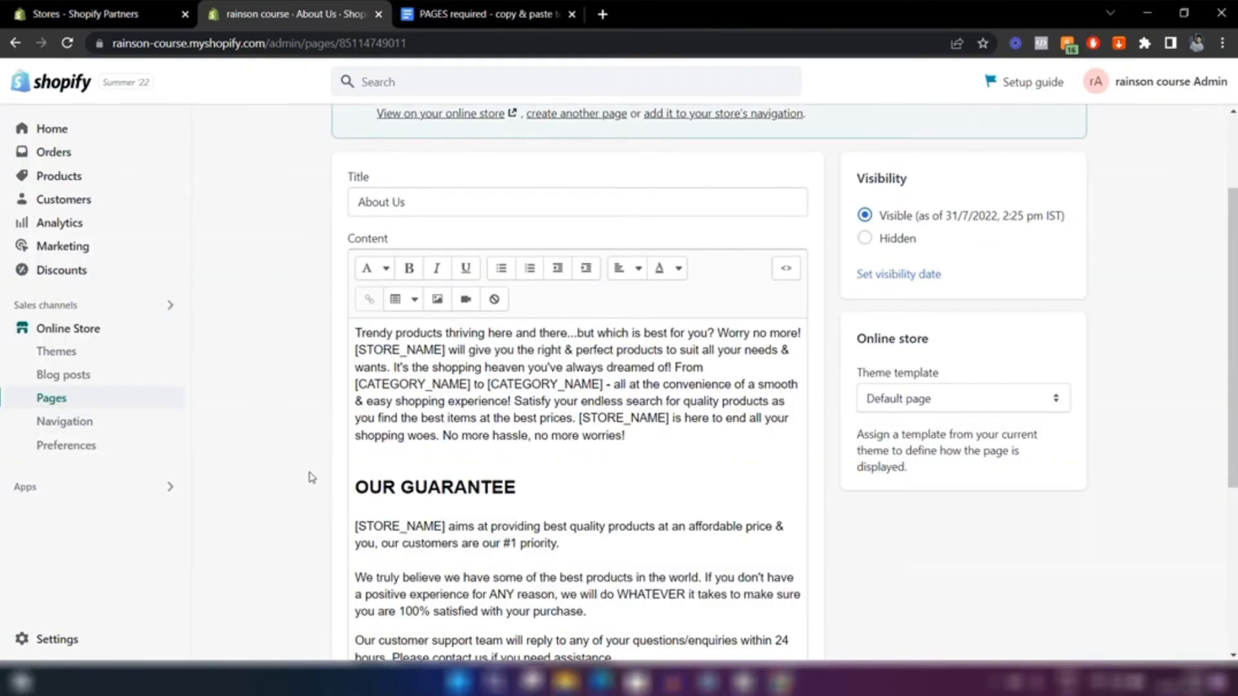
pyautogui.scroll(-2, 311, 476)
pyautogui.scroll(4, 311, 476)
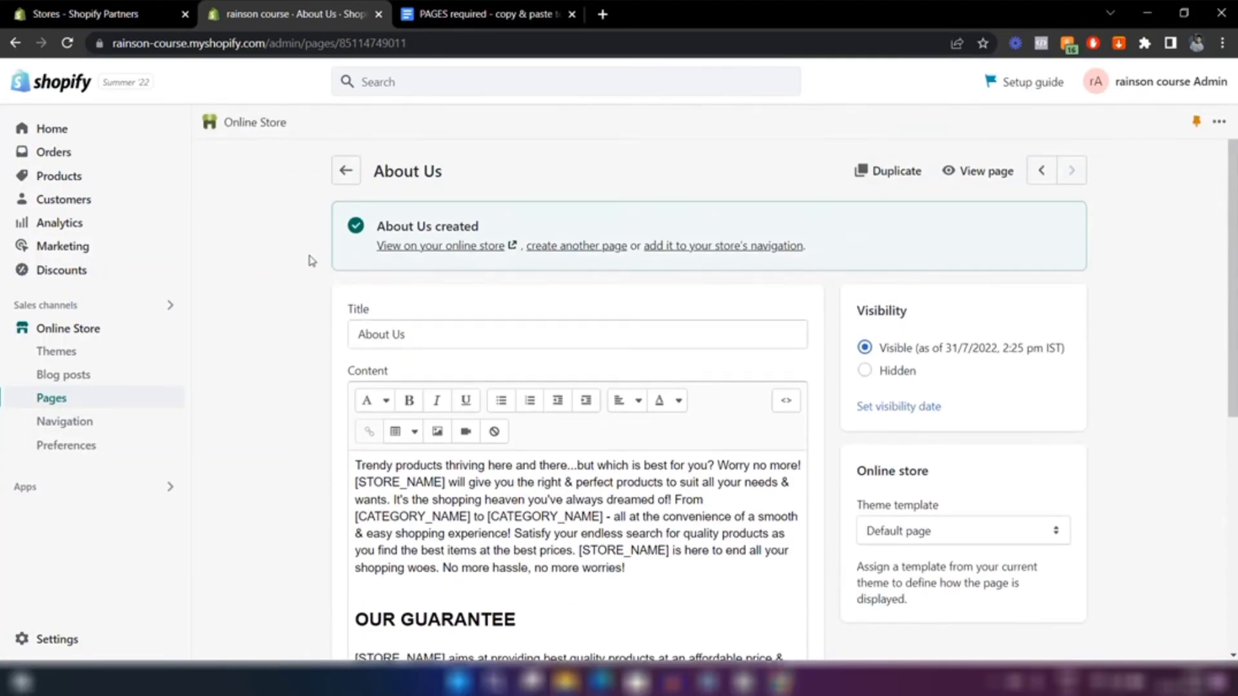
pyautogui.click(346, 170)
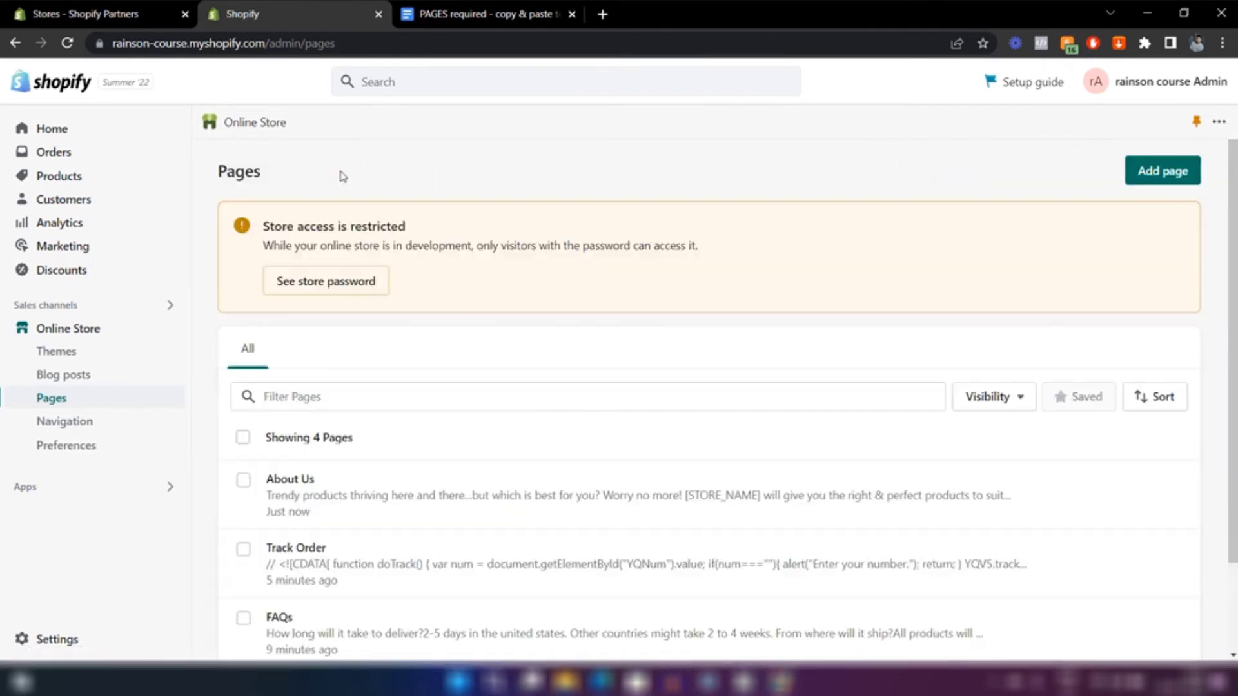
pyautogui.scroll(-2, 414, 348)
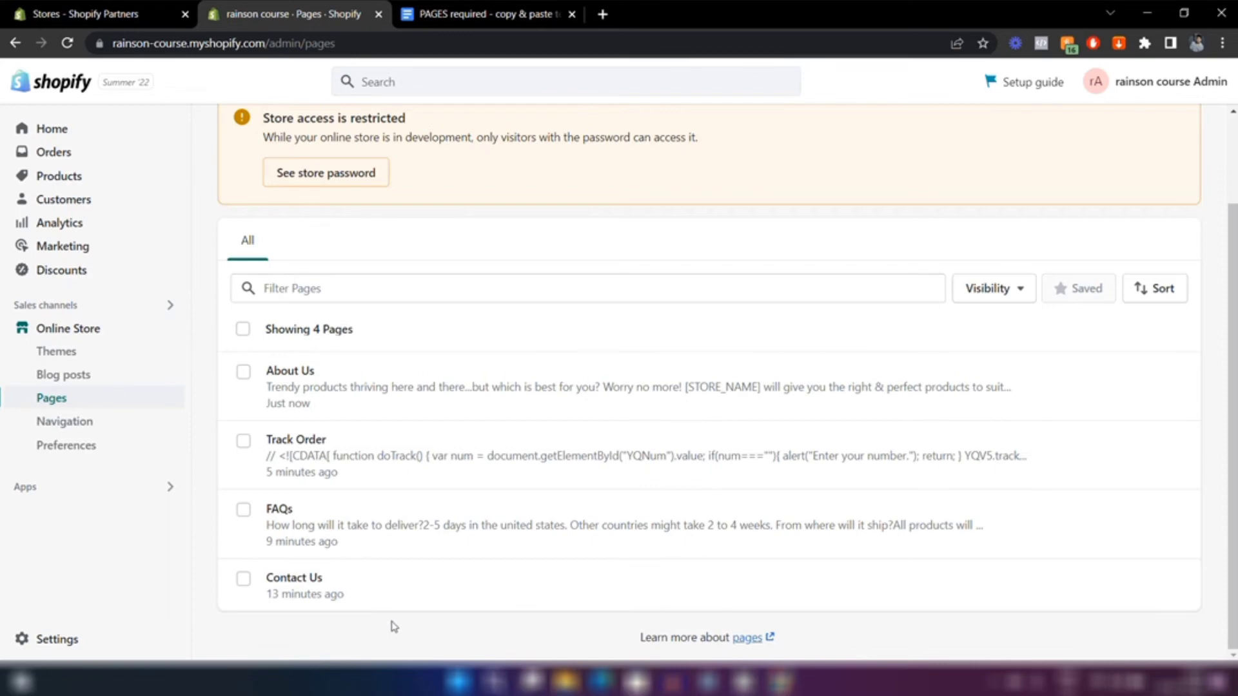
pyautogui.scroll(2, 393, 627)
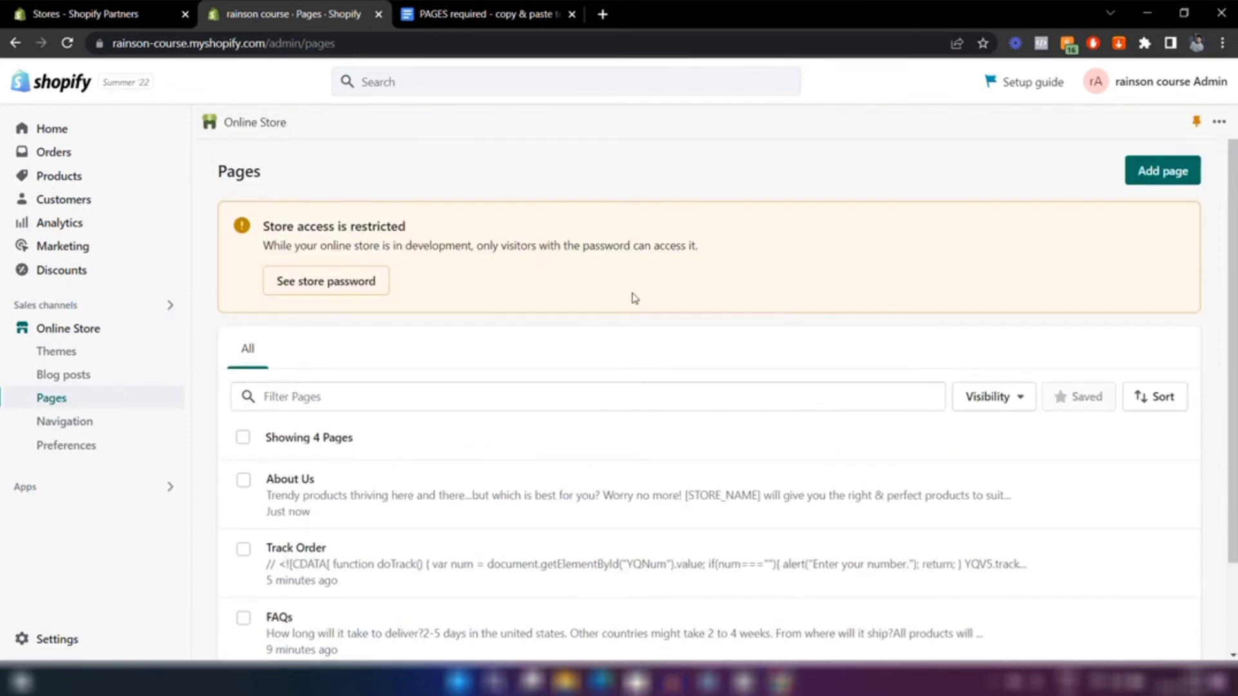
pyautogui.scroll(-2, 511, 340)
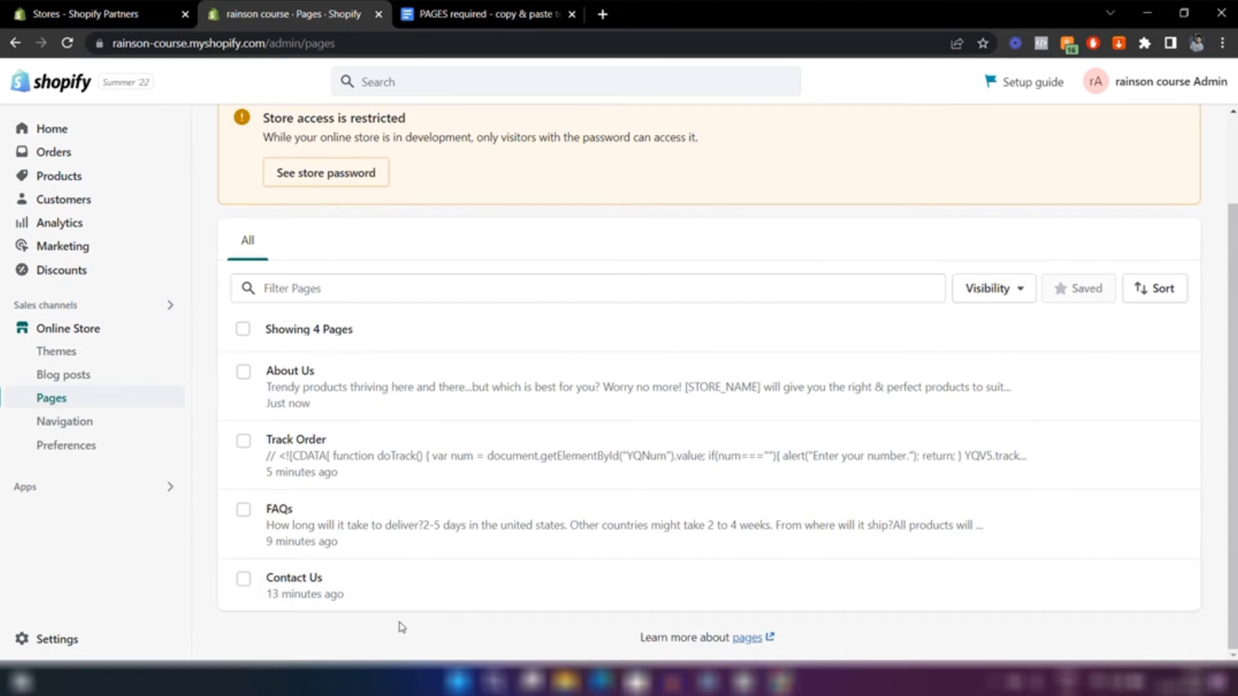
# Open the Policies section of the store settings and look over the available policy types.
pyautogui.click(44, 640)
pyautogui.scroll(-10, 277, 321)
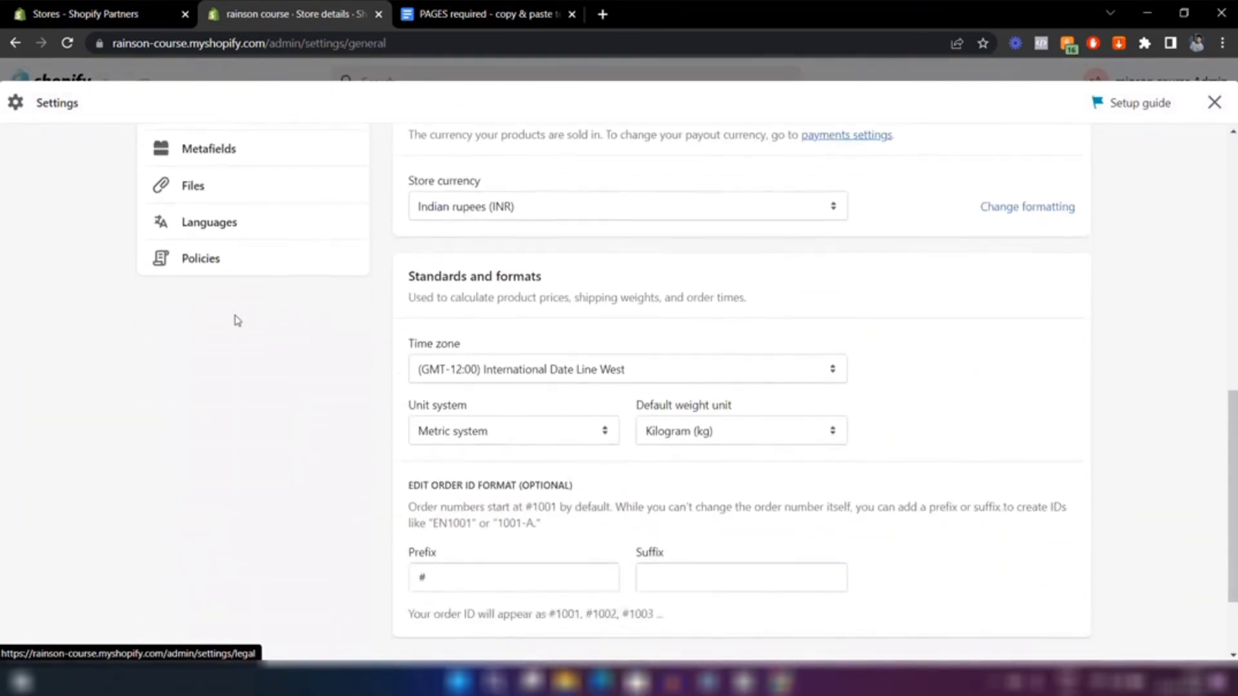
pyautogui.scroll(3, 237, 320)
pyautogui.click(173, 400)
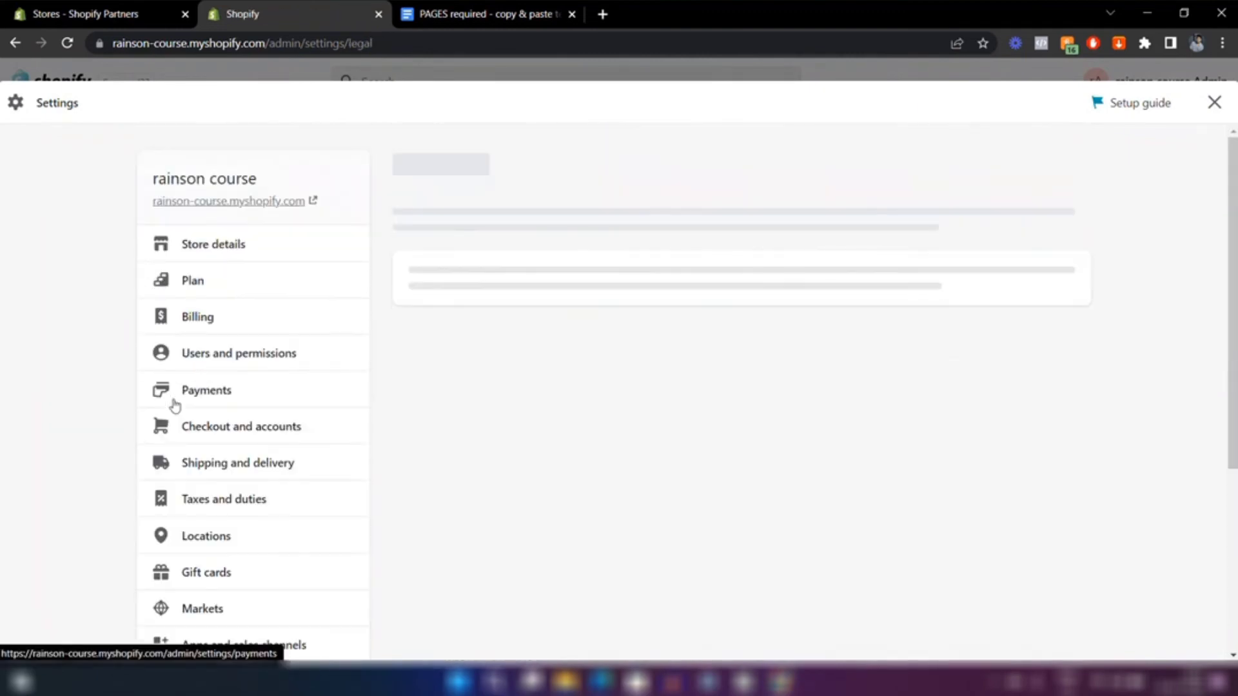
pyautogui.scroll(-2, 591, 296)
pyautogui.scroll(-1, 580, 428)
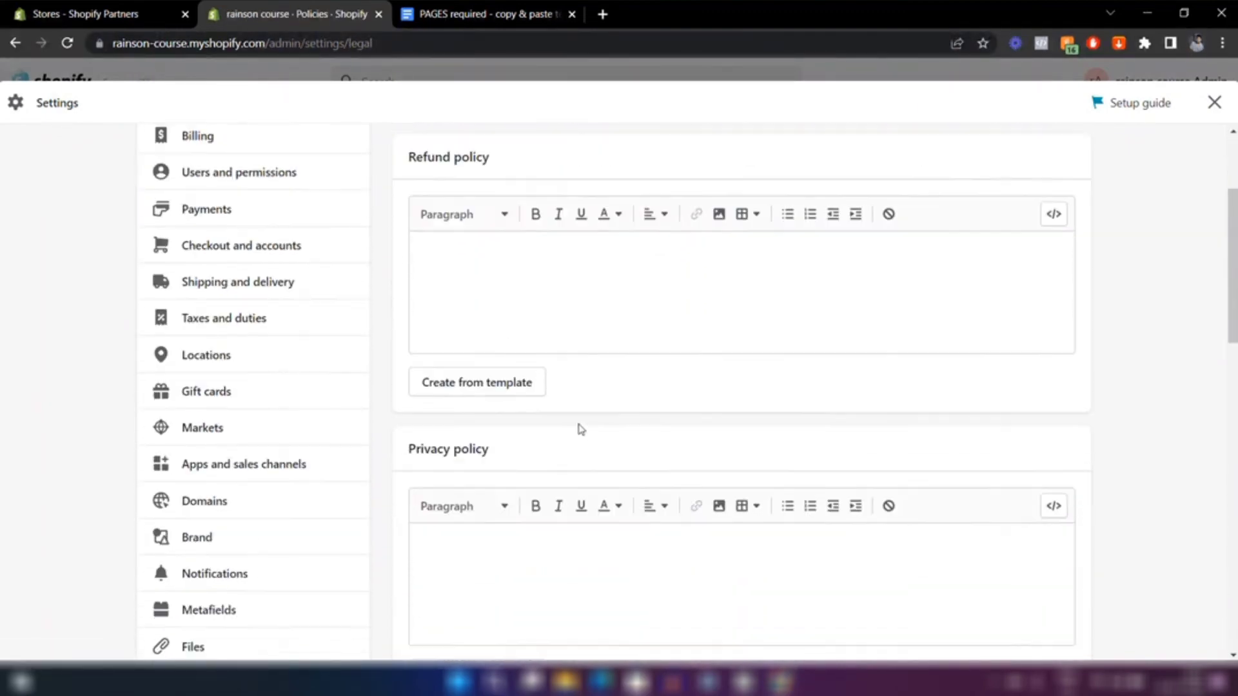
pyautogui.scroll(-10, 580, 428)
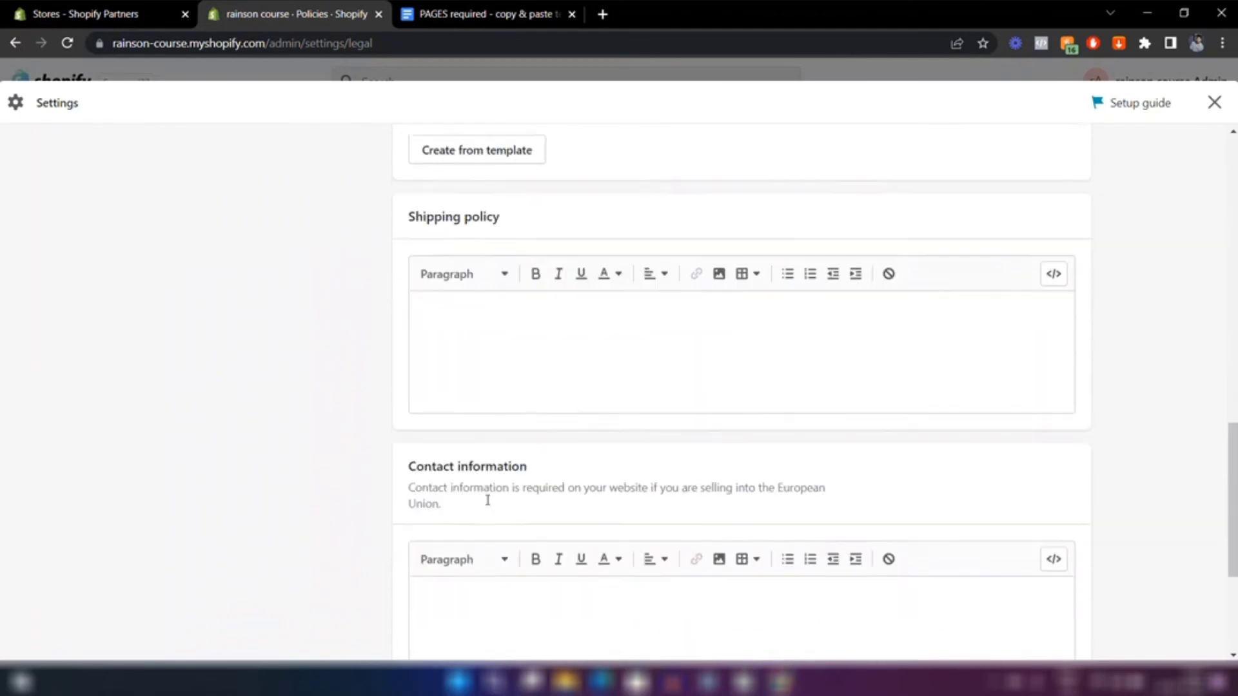
pyautogui.scroll(12, 488, 501)
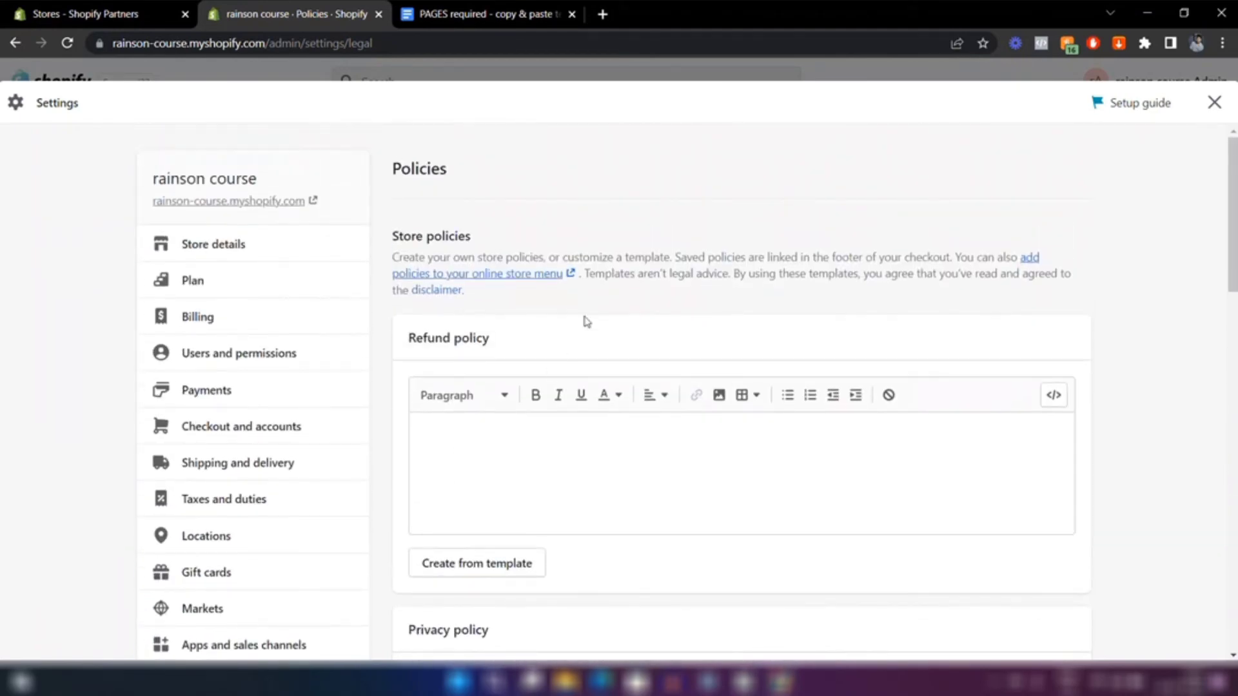
# Create the refund policy from Shopify's template and read through the generated text.
pyautogui.scroll(-2, 568, 296)
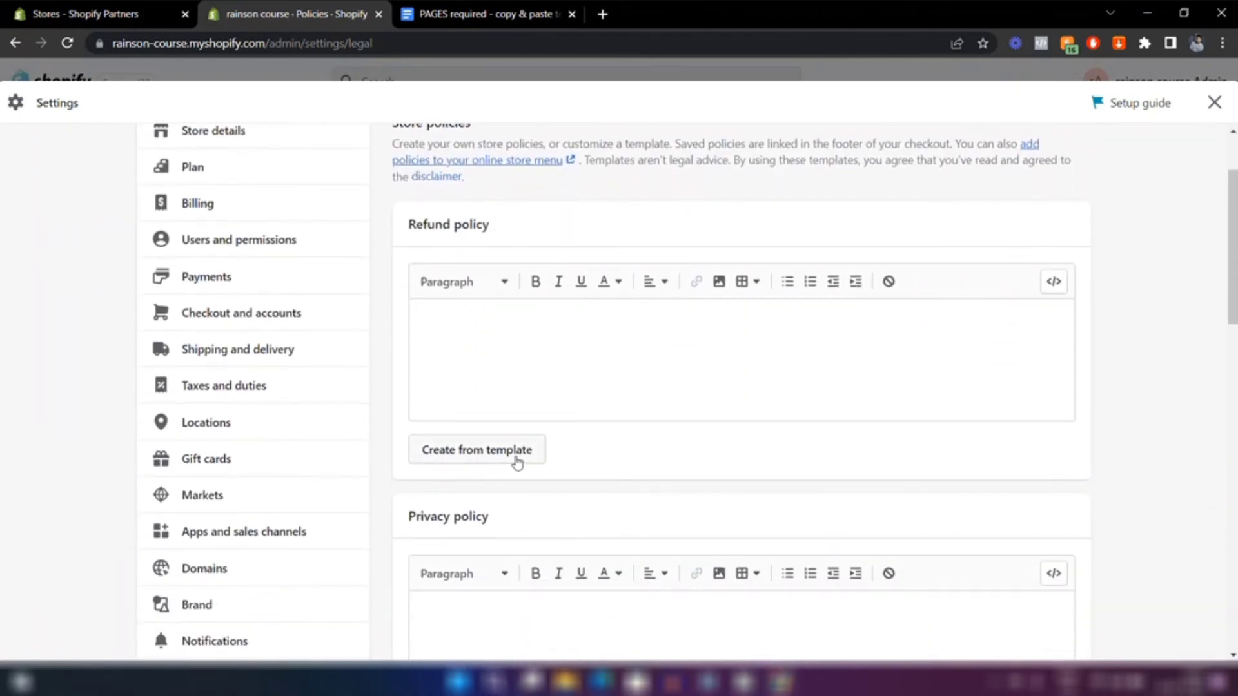
pyautogui.click(516, 461)
pyautogui.scroll(-4, 592, 452)
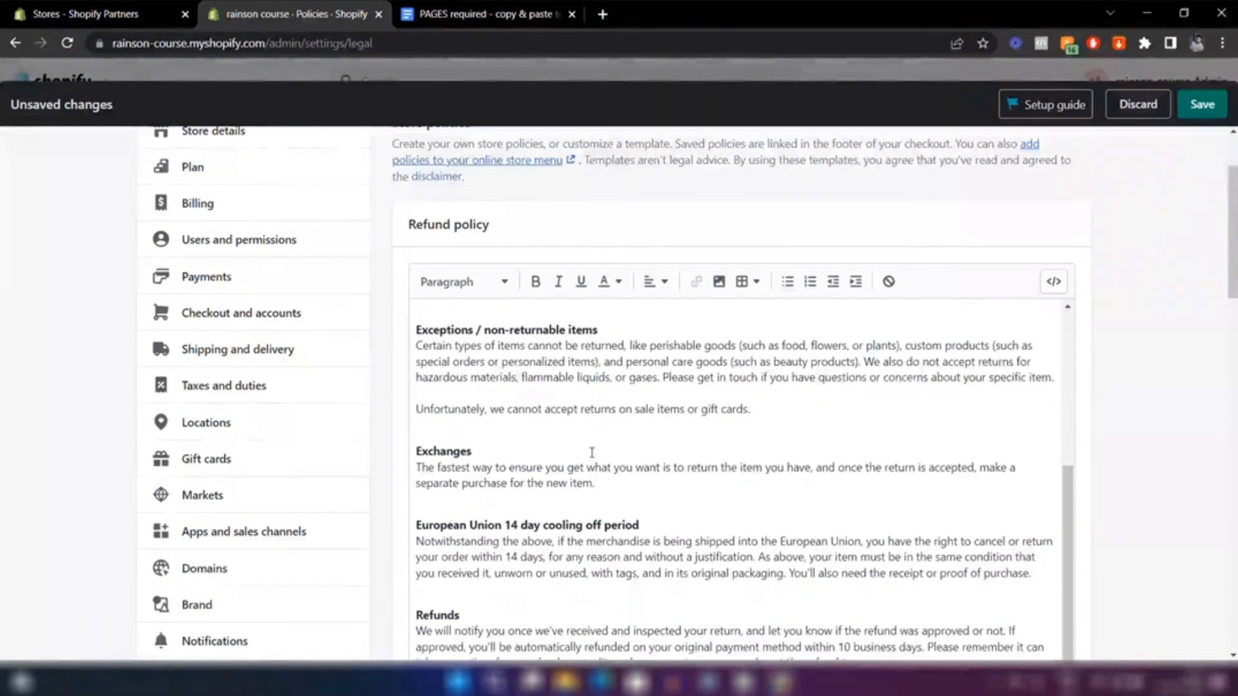
pyautogui.scroll(-1, 591, 453)
pyautogui.scroll(5, 627, 486)
pyautogui.scroll(-3, 627, 485)
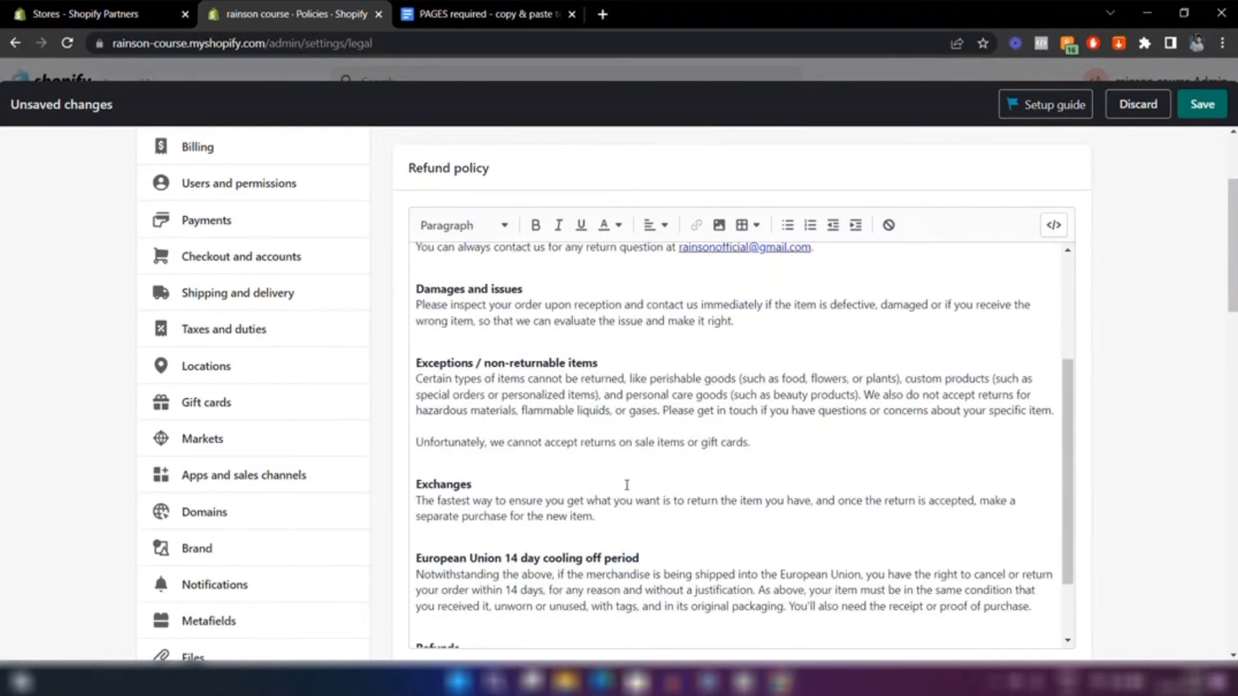
pyautogui.scroll(-2, 626, 485)
pyautogui.scroll(5, 626, 485)
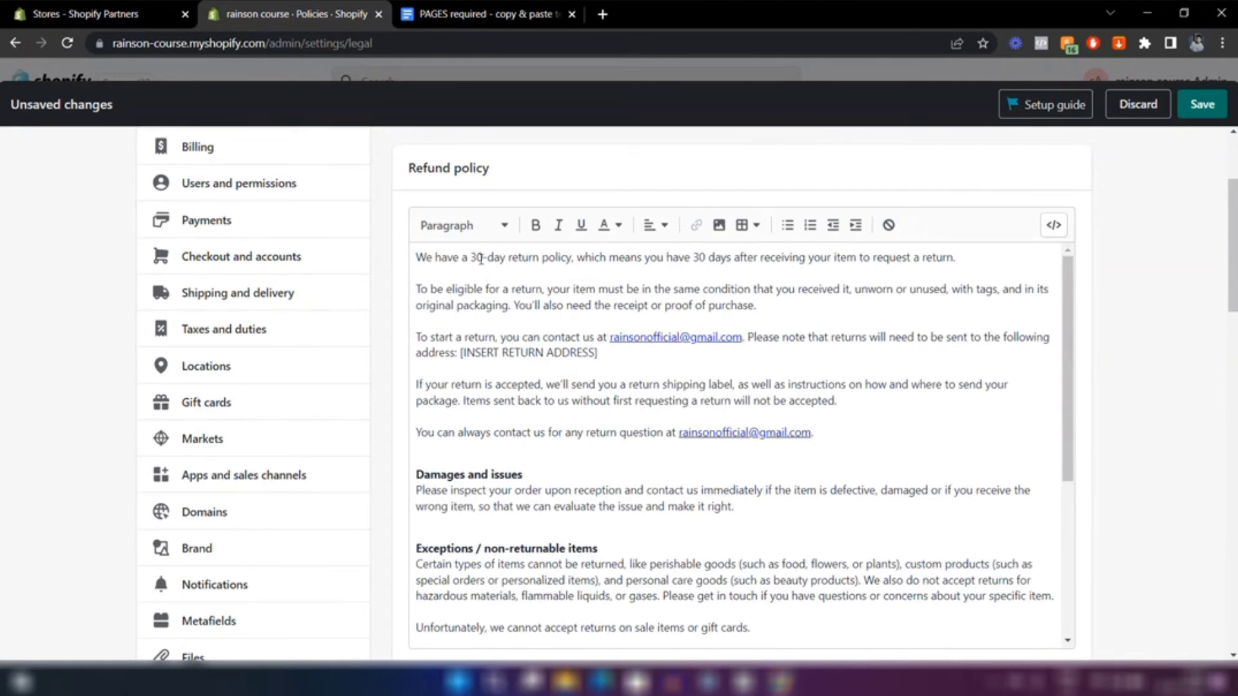
# Set the return period in the refund policy's first sentence to 7 days in both places.
pyautogui.click(481, 258)
pyautogui.press('BackSpace')
pyautogui.press('BackSpace')
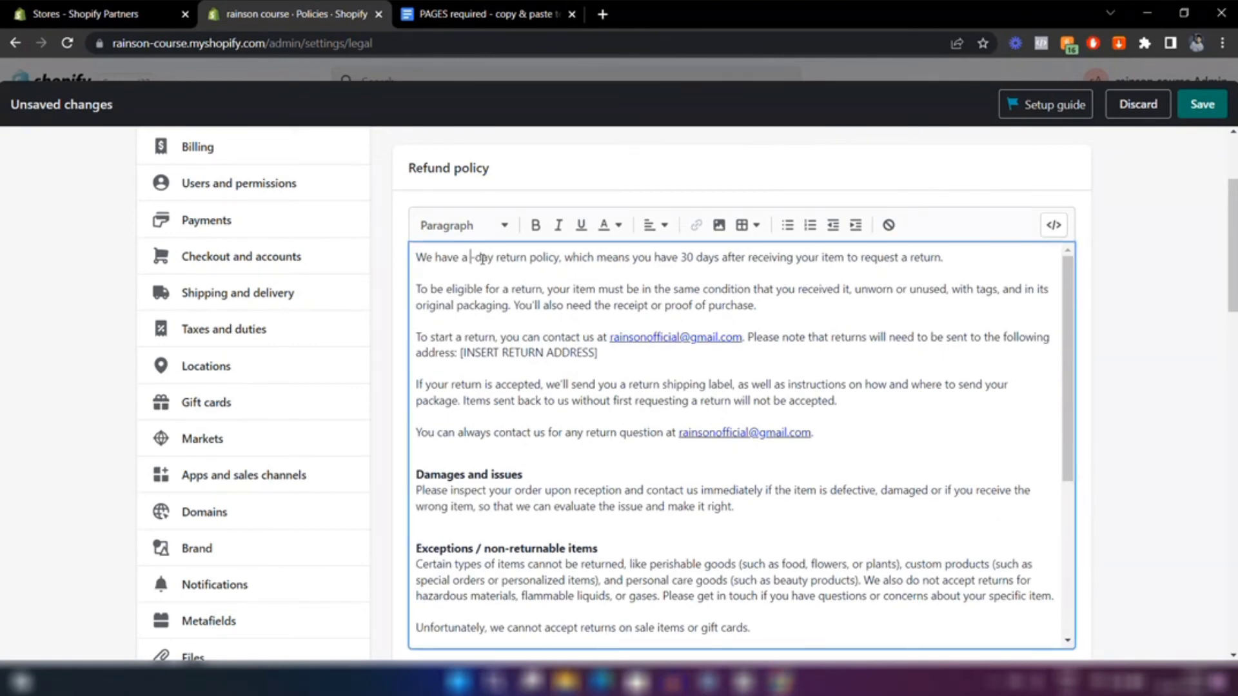
pyautogui.write('7')
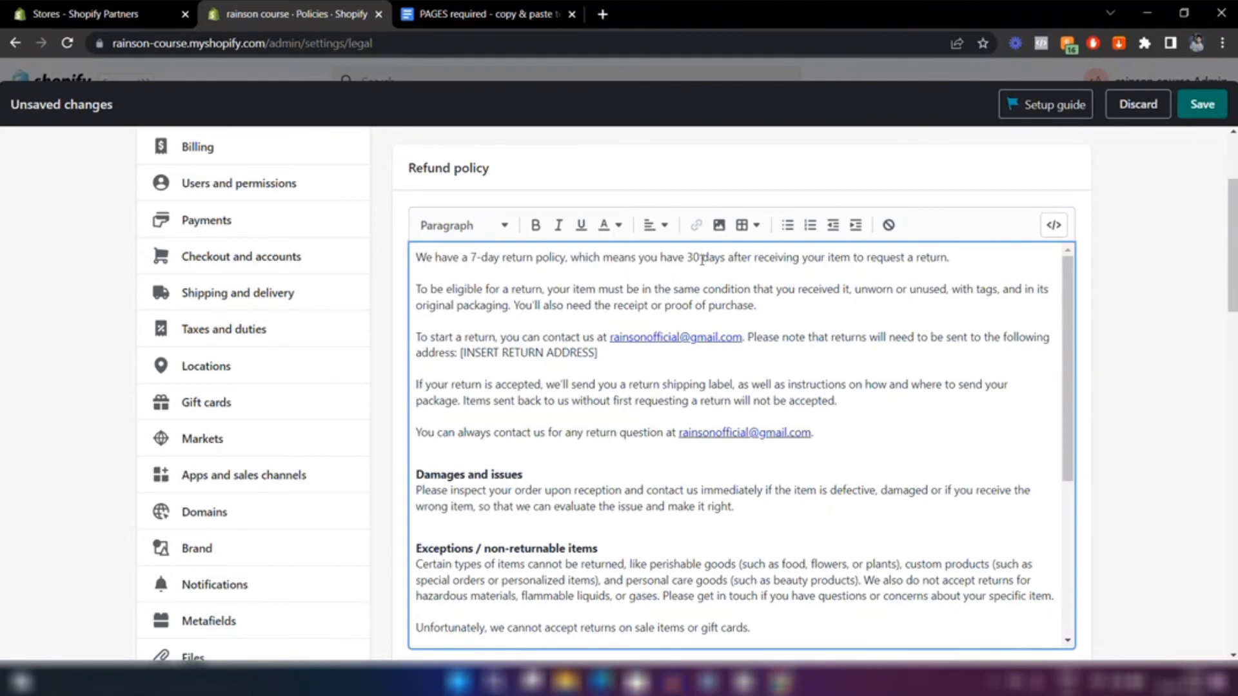
pyautogui.click(702, 258)
pyautogui.press('BackSpace')
pyautogui.press('BackSpace')
pyautogui.write('7')
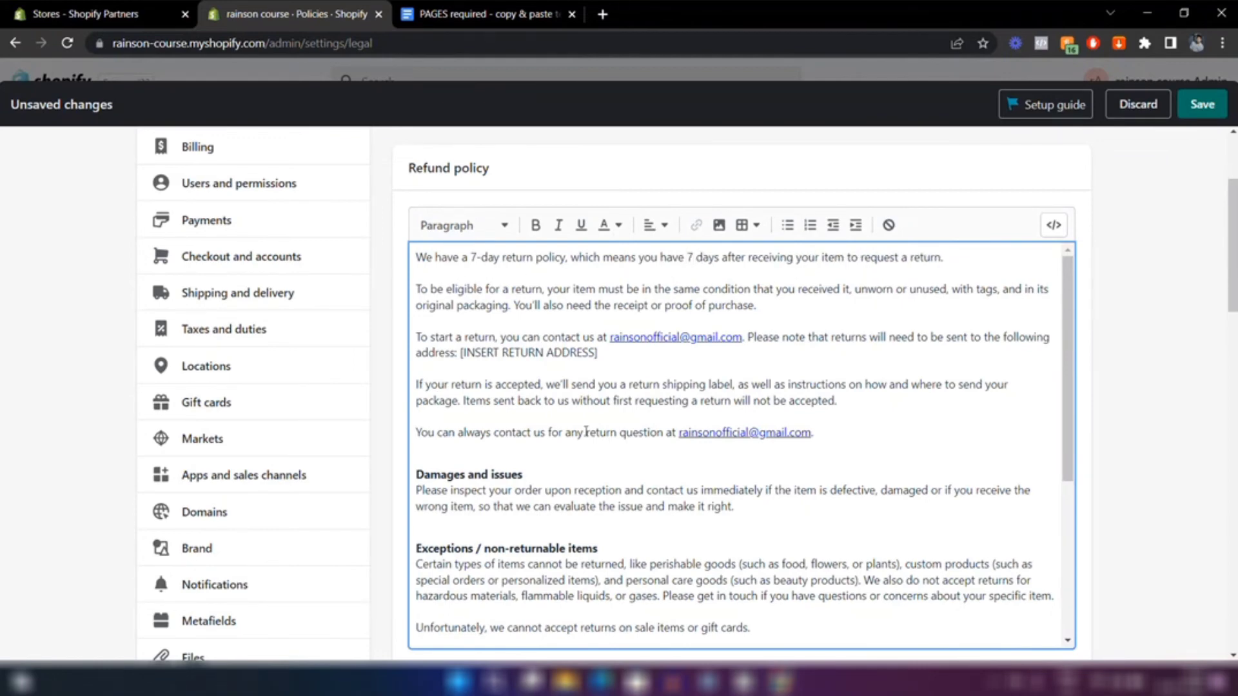
# Check the rest of the refund policy, then create the privacy policy from its template and read it through.
pyautogui.scroll(-3, 619, 413)
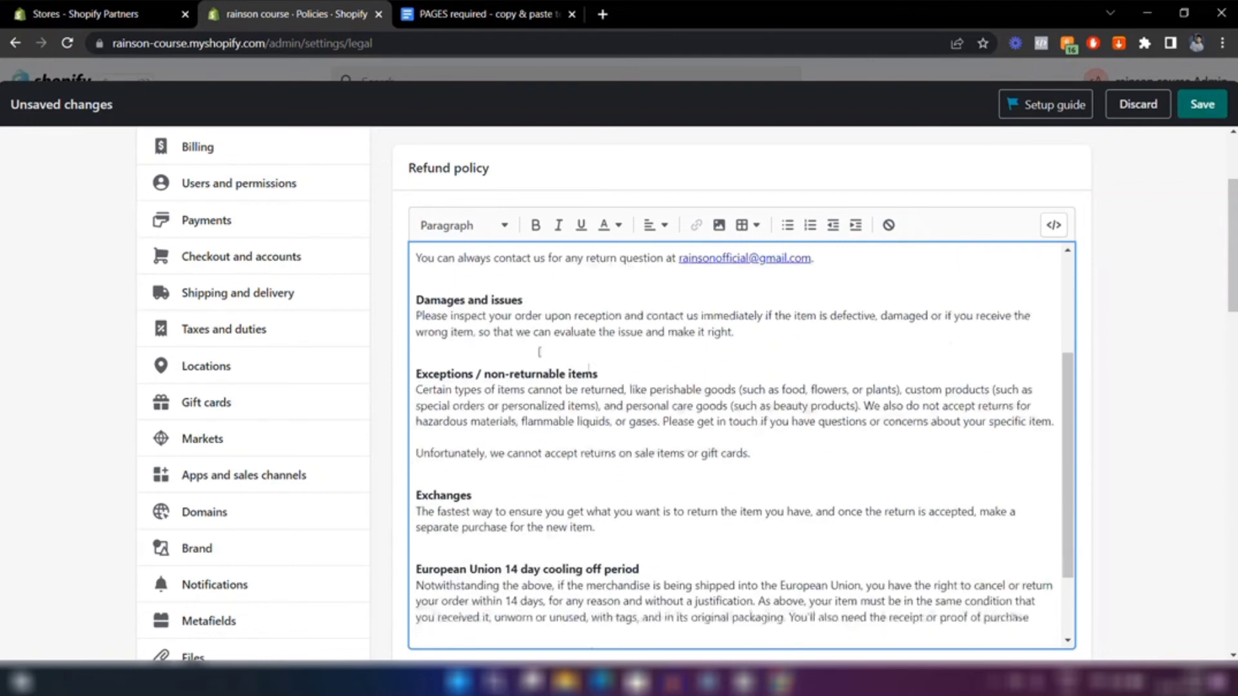
pyautogui.scroll(-2, 723, 451)
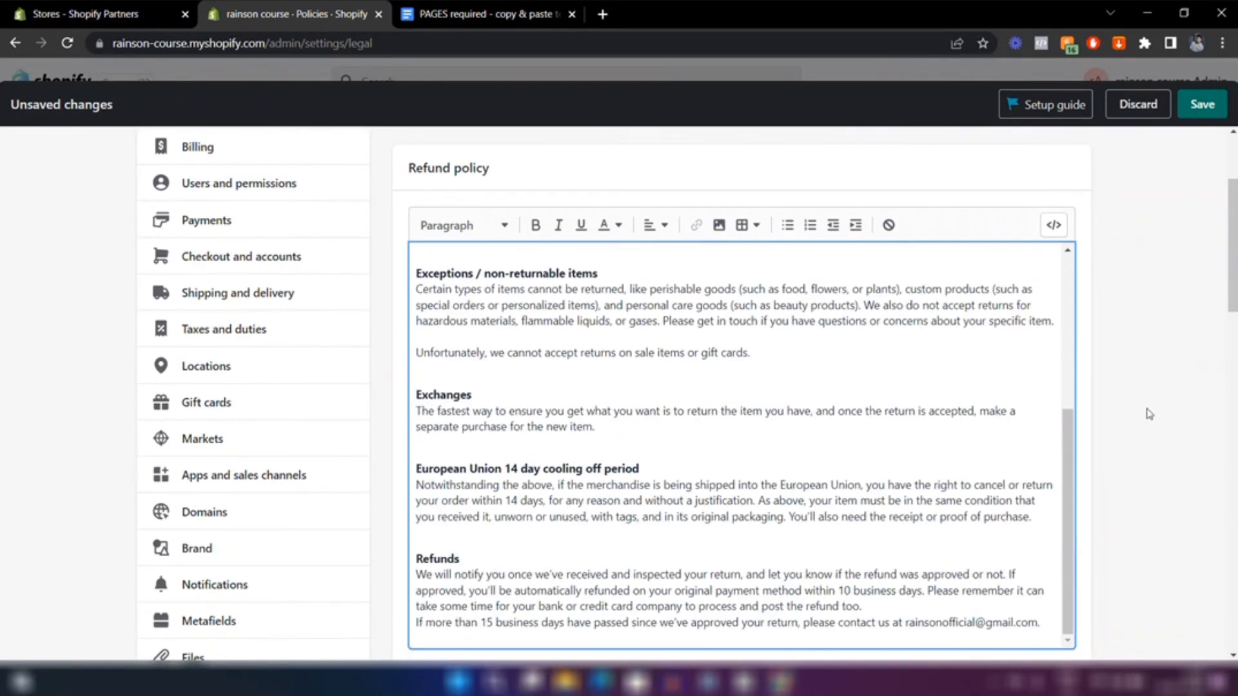
pyautogui.scroll(-2, 1146, 412)
pyautogui.scroll(4, 697, 332)
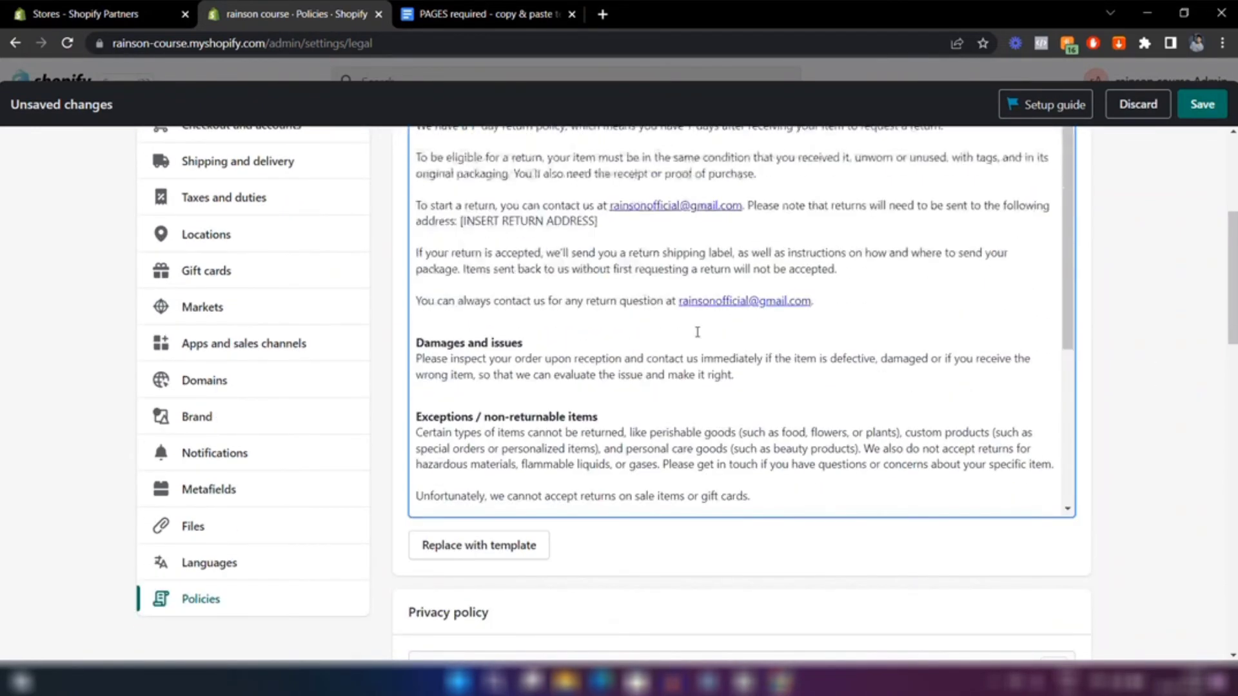
pyautogui.scroll(-4, 697, 332)
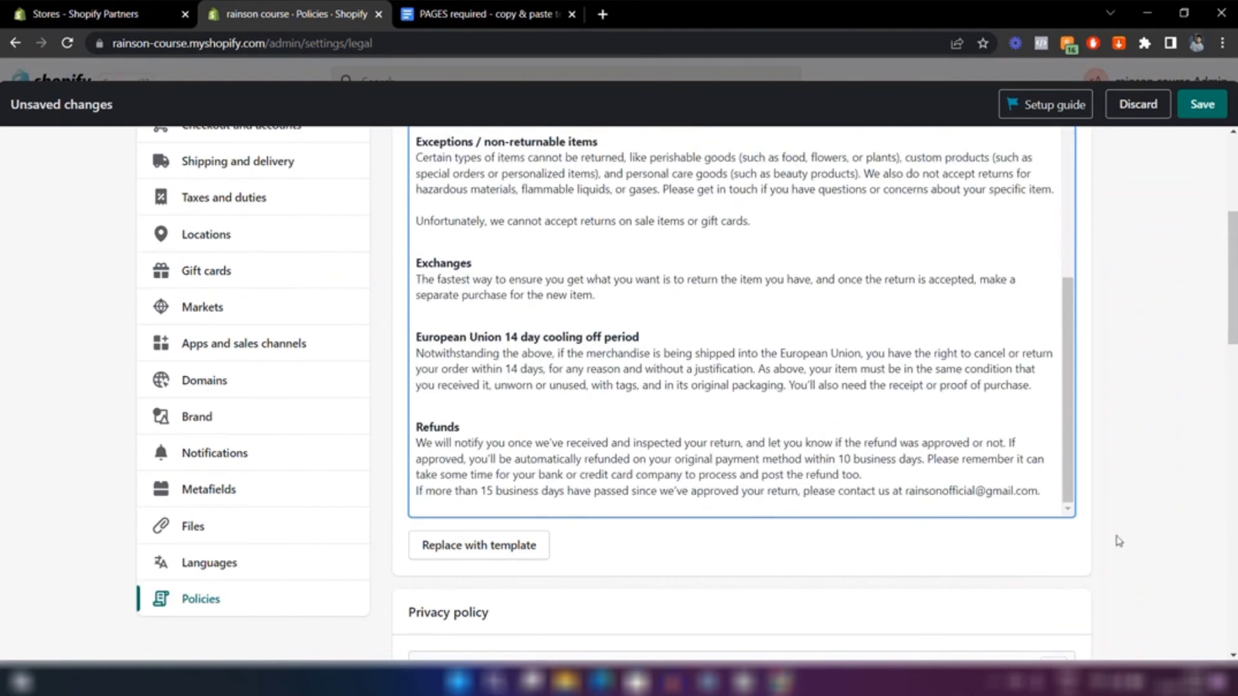
pyautogui.scroll(-5, 1025, 565)
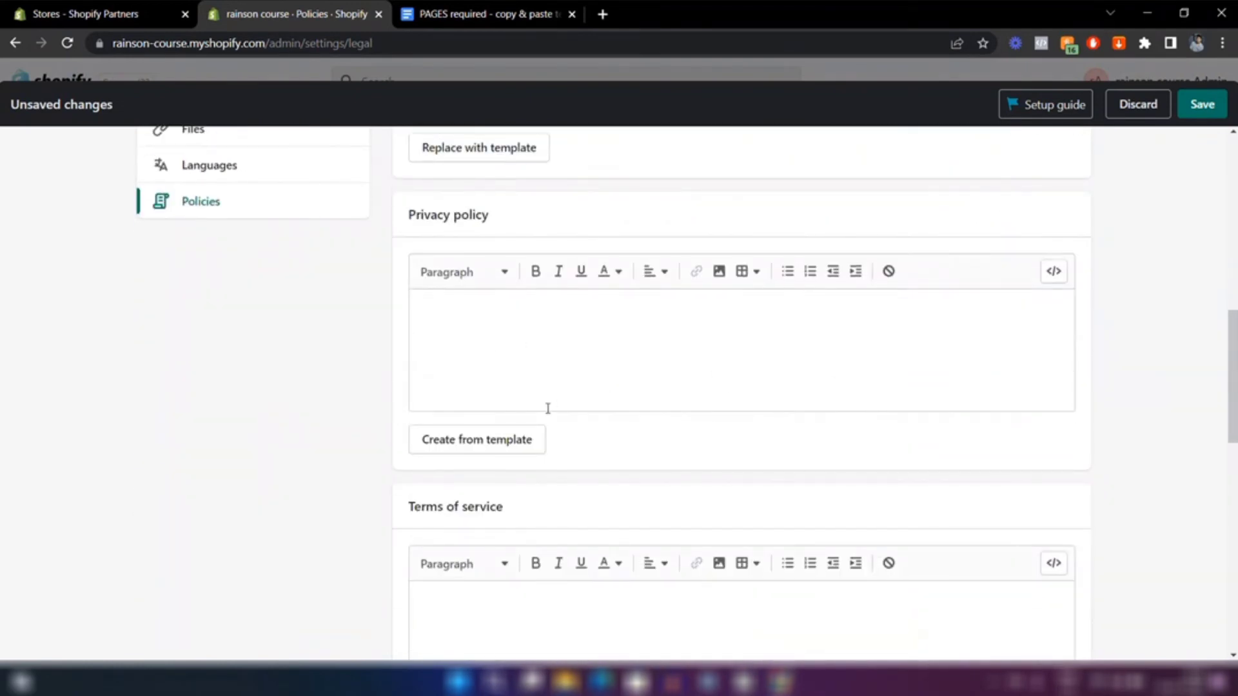
pyautogui.click(475, 443)
pyautogui.scroll(-2, 322, 467)
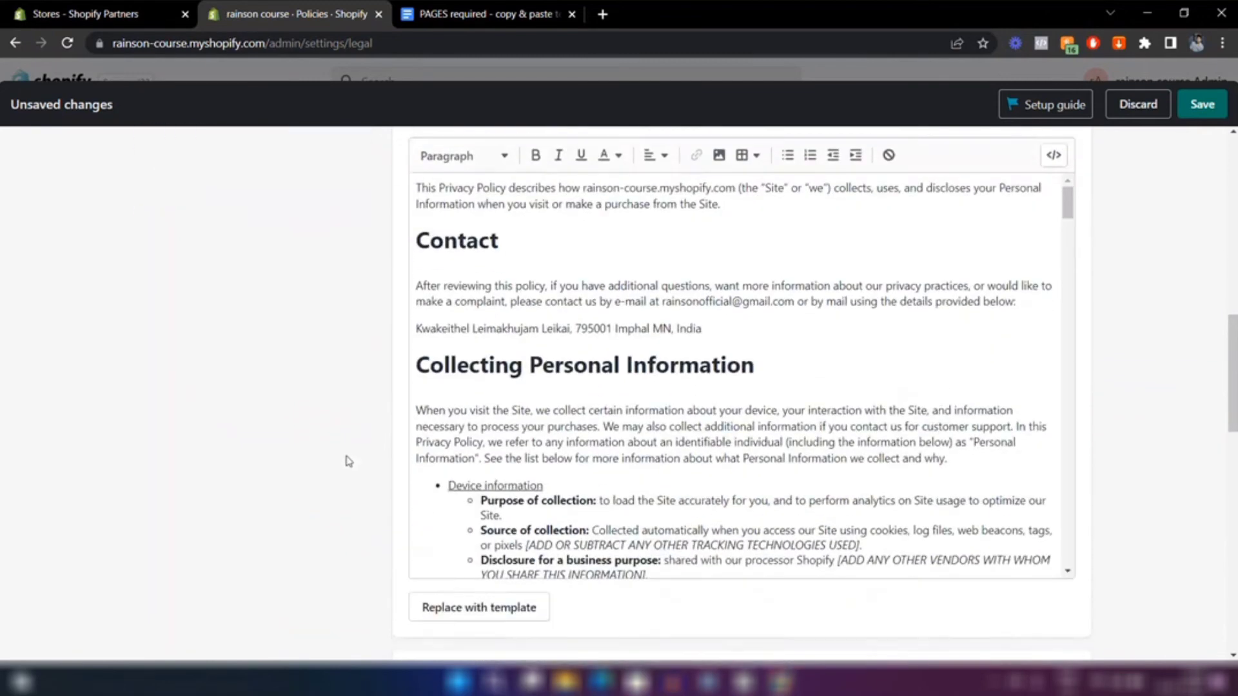
pyautogui.scroll(-10, 501, 248)
pyautogui.scroll(-20, 501, 248)
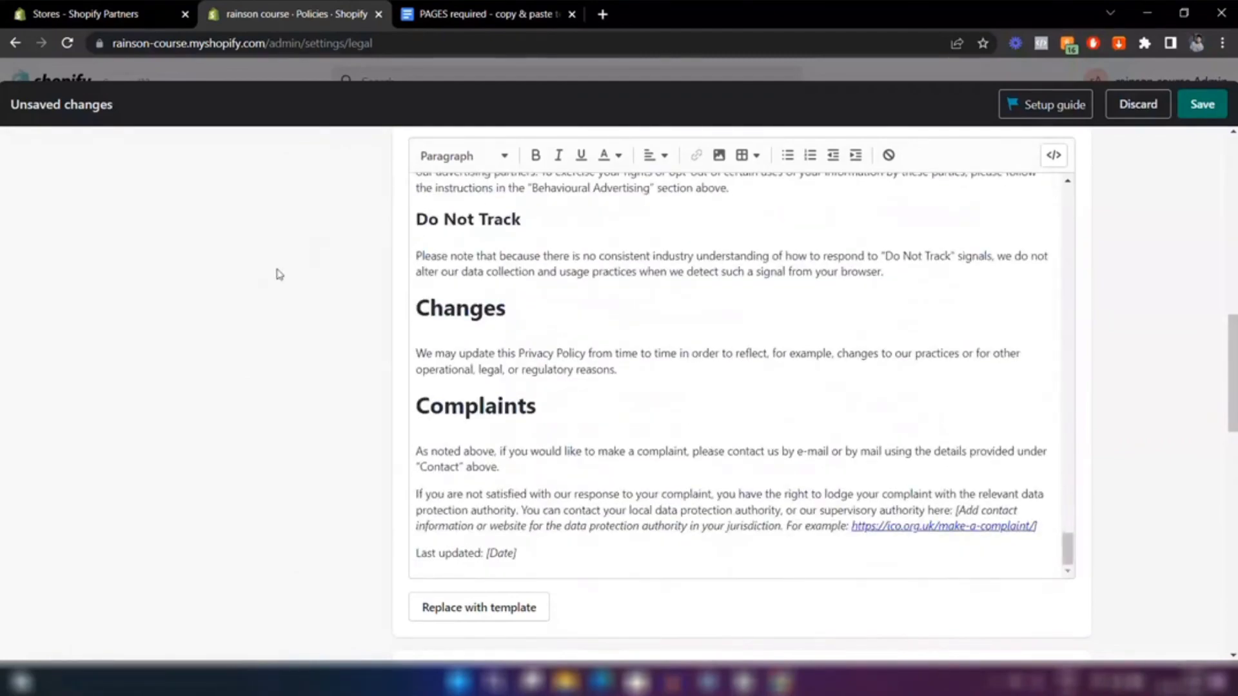
pyautogui.scroll(3, 685, 415)
pyautogui.scroll(2, 281, 433)
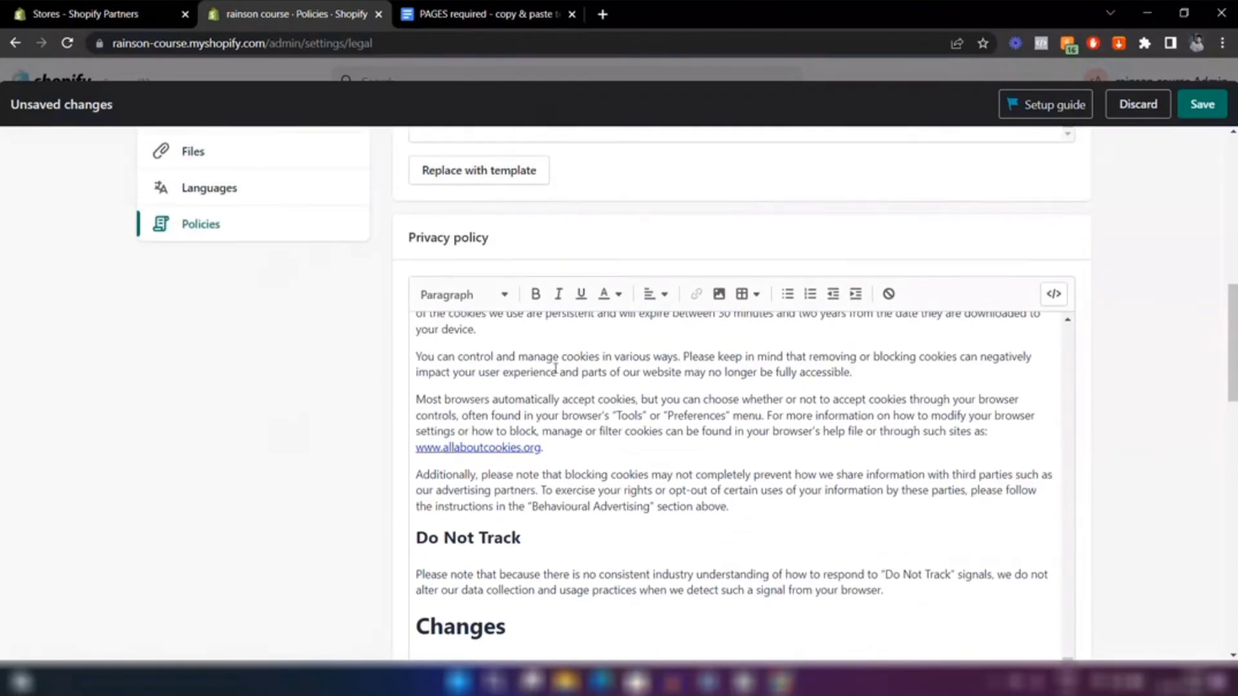
pyautogui.scroll(6, 492, 359)
# Create the terms of service from the template and read through to the contact information section.
pyautogui.scroll(-11, 264, 438)
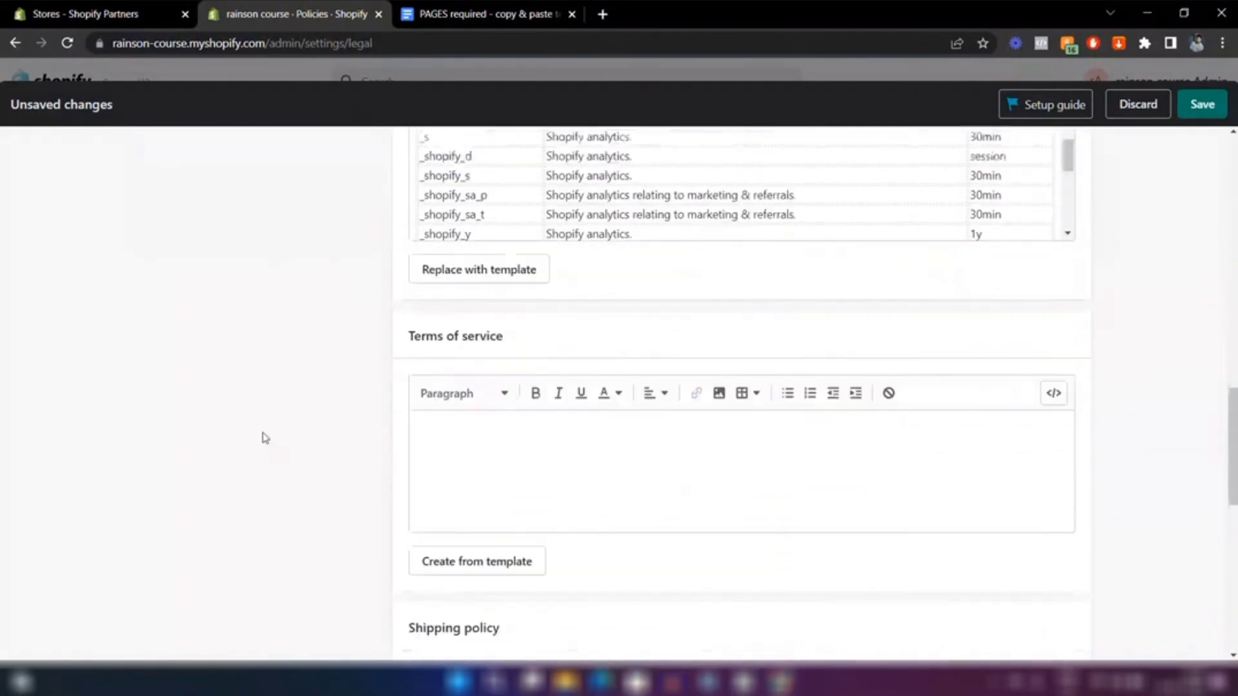
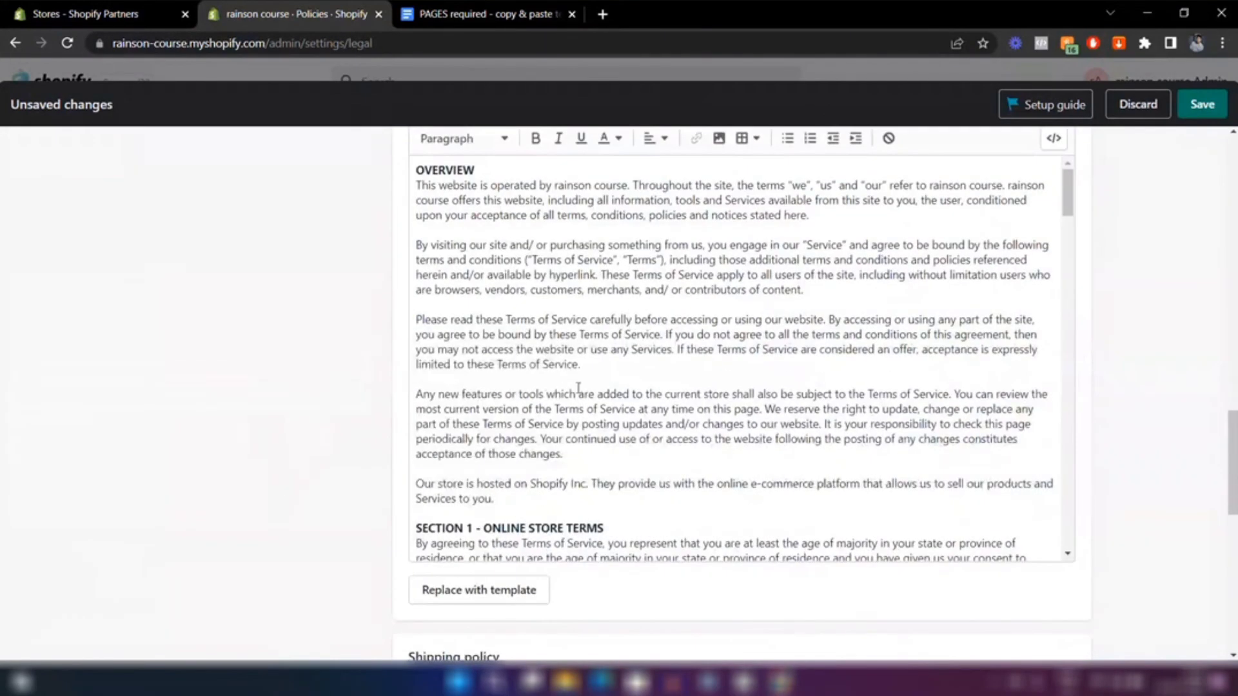
pyautogui.scroll(-15, 568, 362)
pyautogui.scroll(-12, 554, 298)
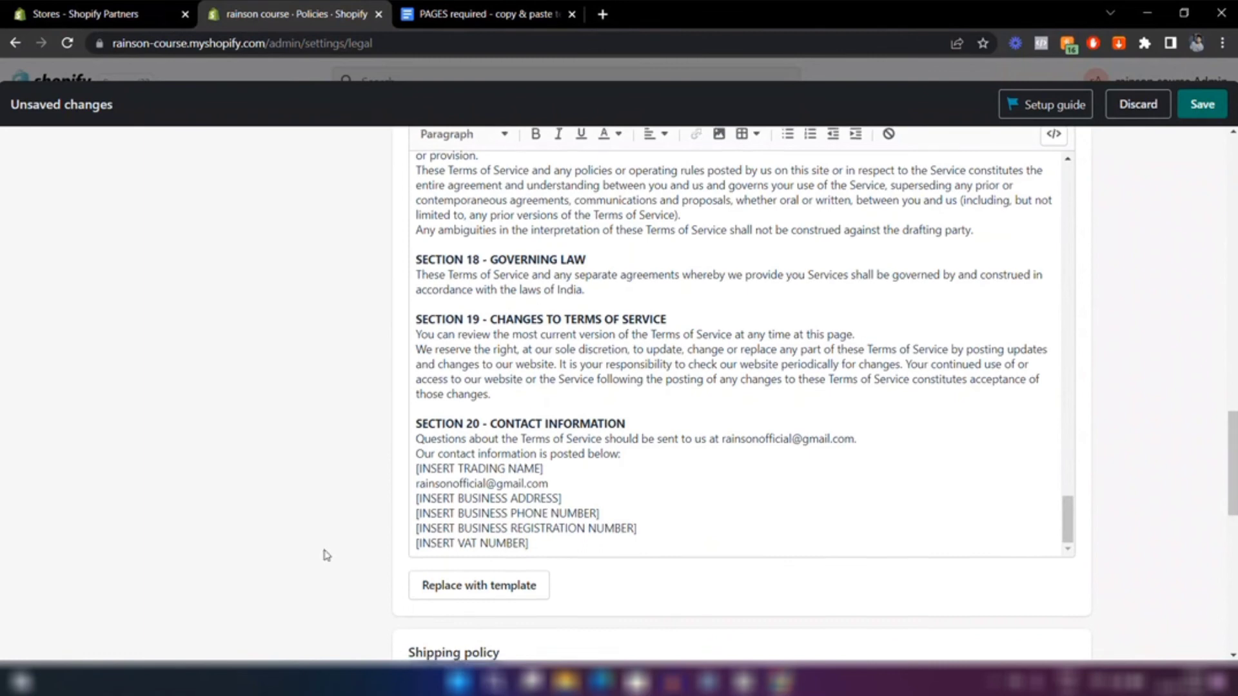
# Copy the SHIPPING POLICY text from the Google Docs template into the shipping policy and remove the empty line above its last note.
pyautogui.scroll(-6, 329, 554)
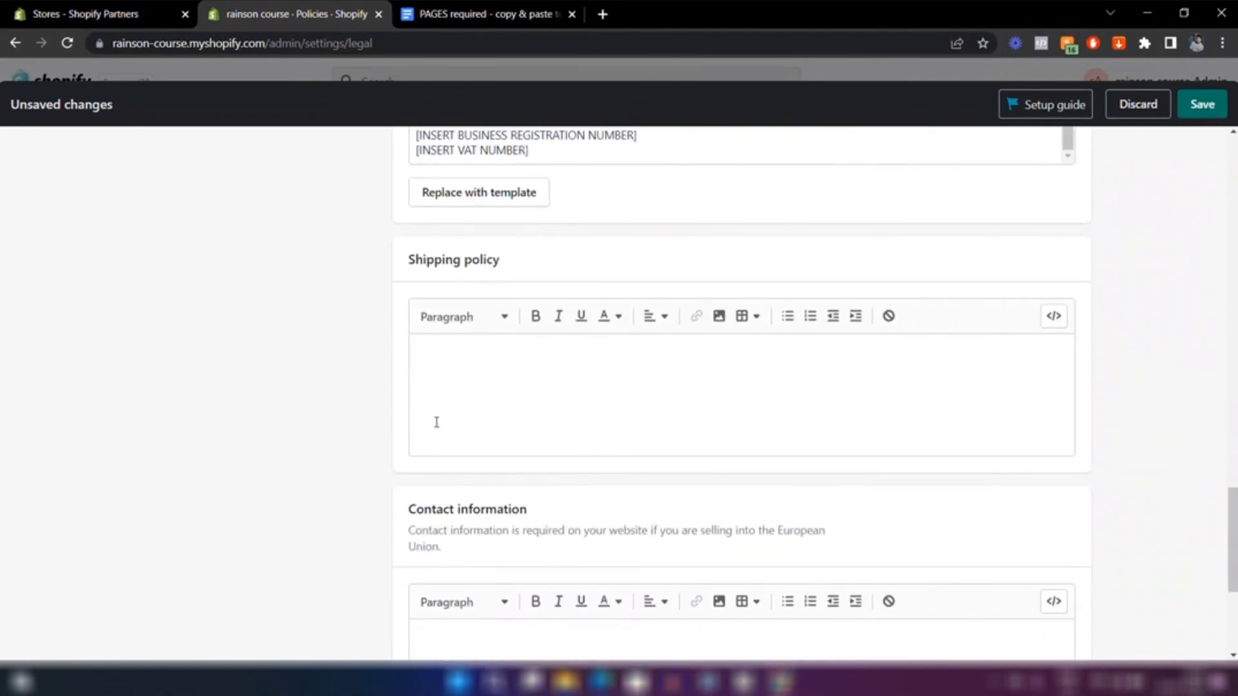
pyautogui.scroll(-2, 437, 422)
pyautogui.scroll(2, 414, 307)
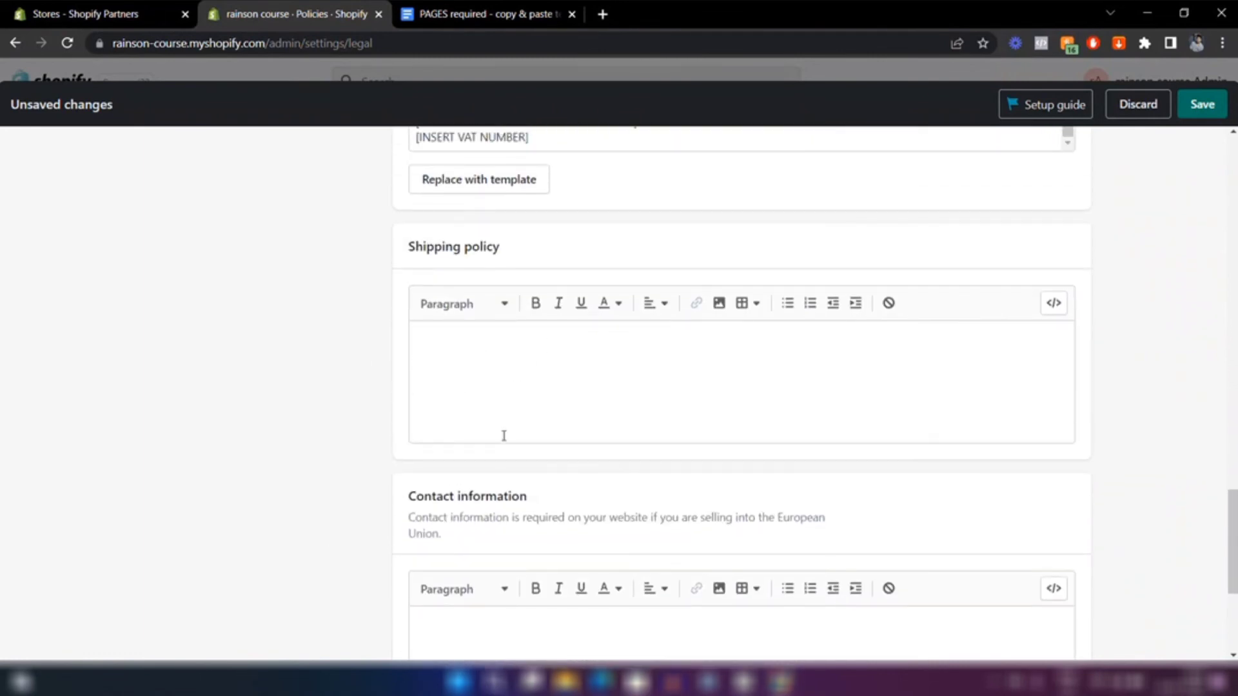
pyautogui.scroll(-3, 337, 420)
pyautogui.scroll(3, 337, 417)
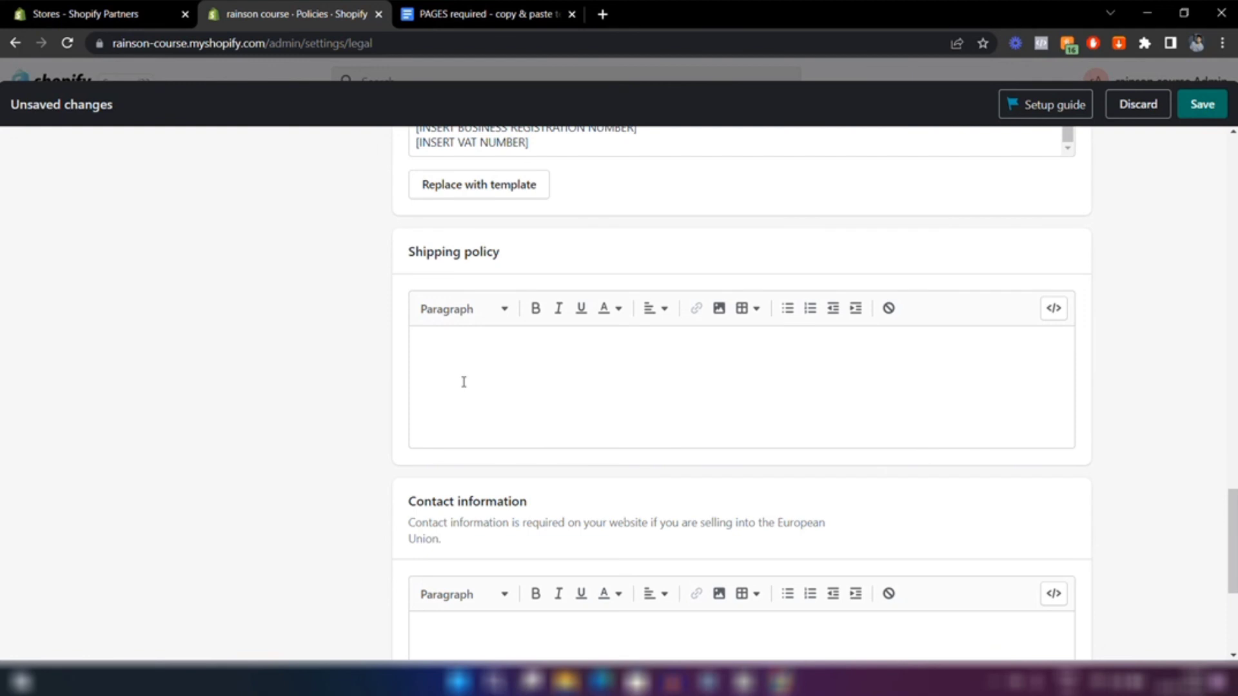
pyautogui.click(484, 13)
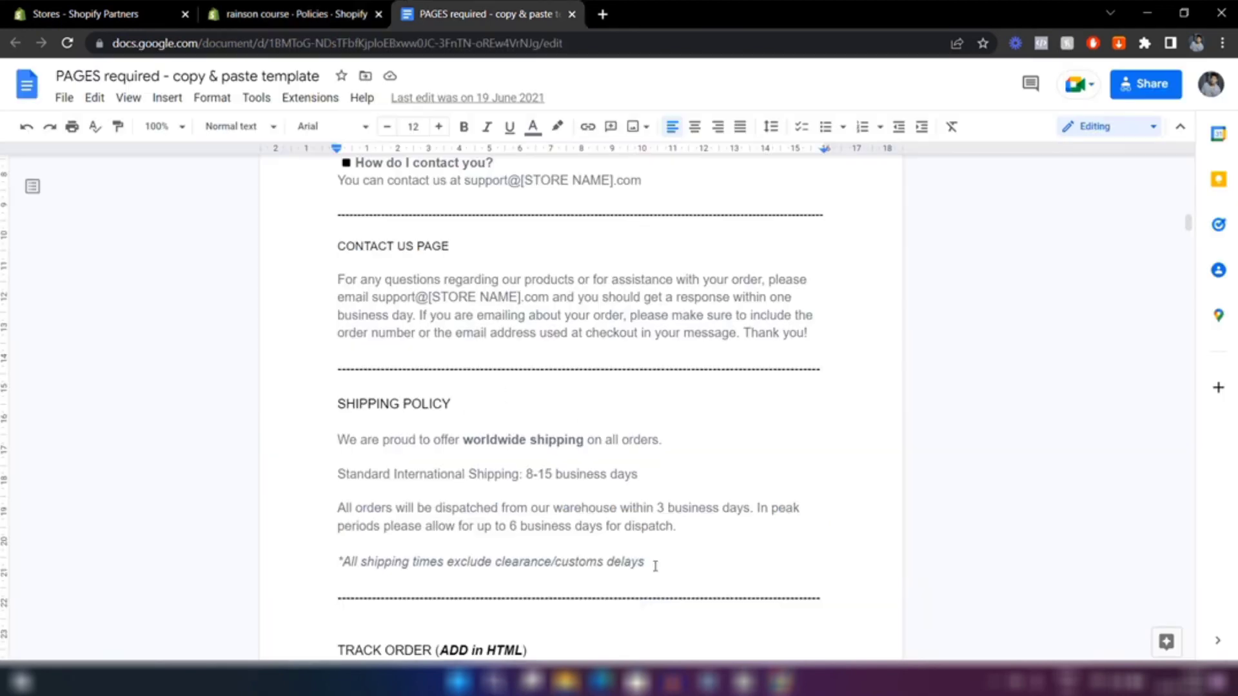
pyautogui.moveTo(655, 566); pyautogui.dragTo(346, 455)
pyautogui.hotkey('ctrl', 'c')
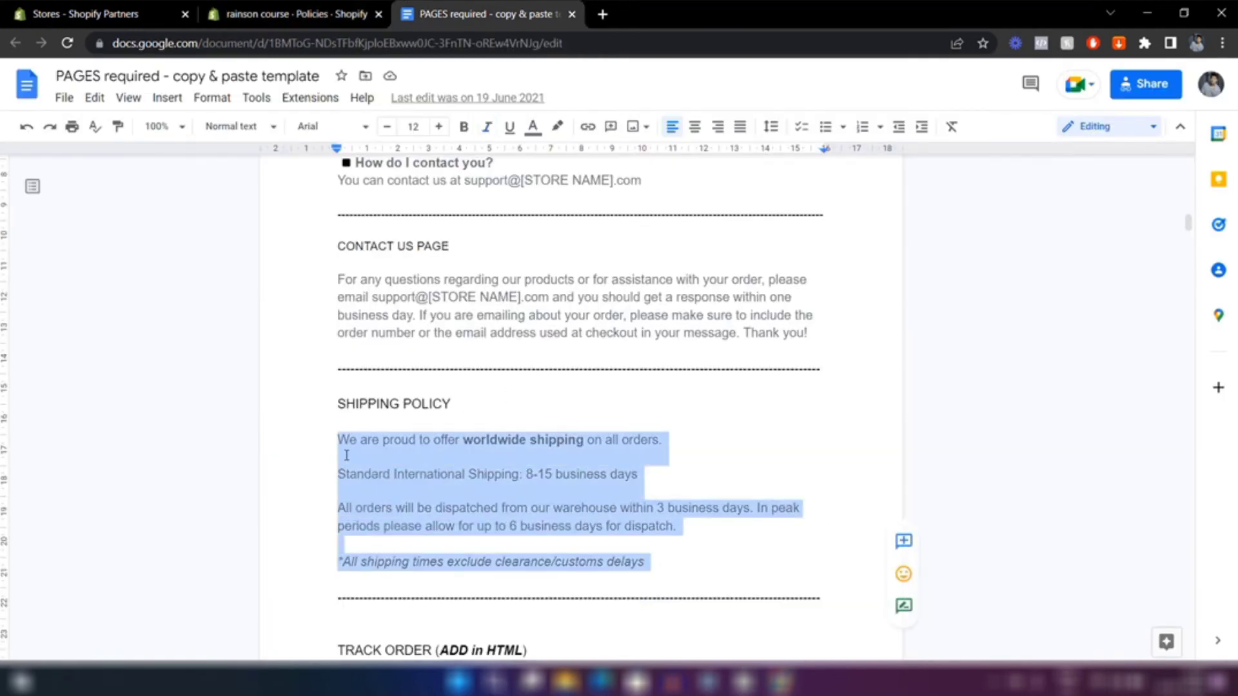
pyautogui.click(293, 13)
pyautogui.click(529, 378)
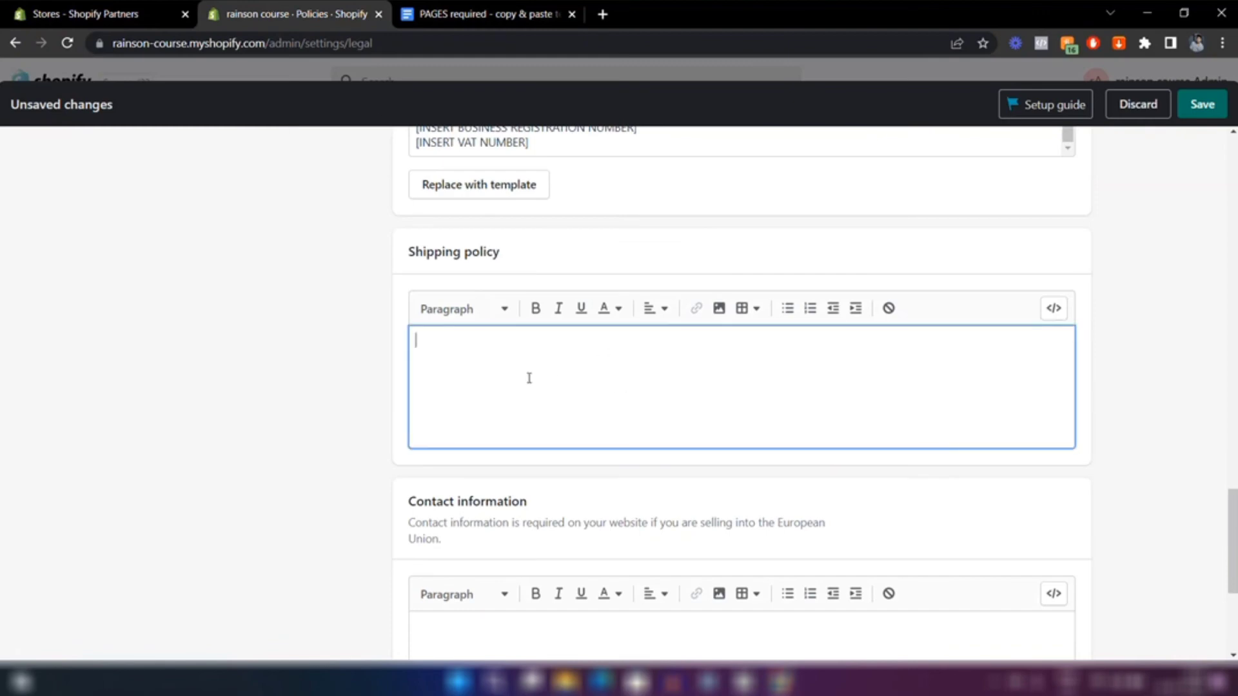
pyautogui.hotkey('ctrl', 'v')
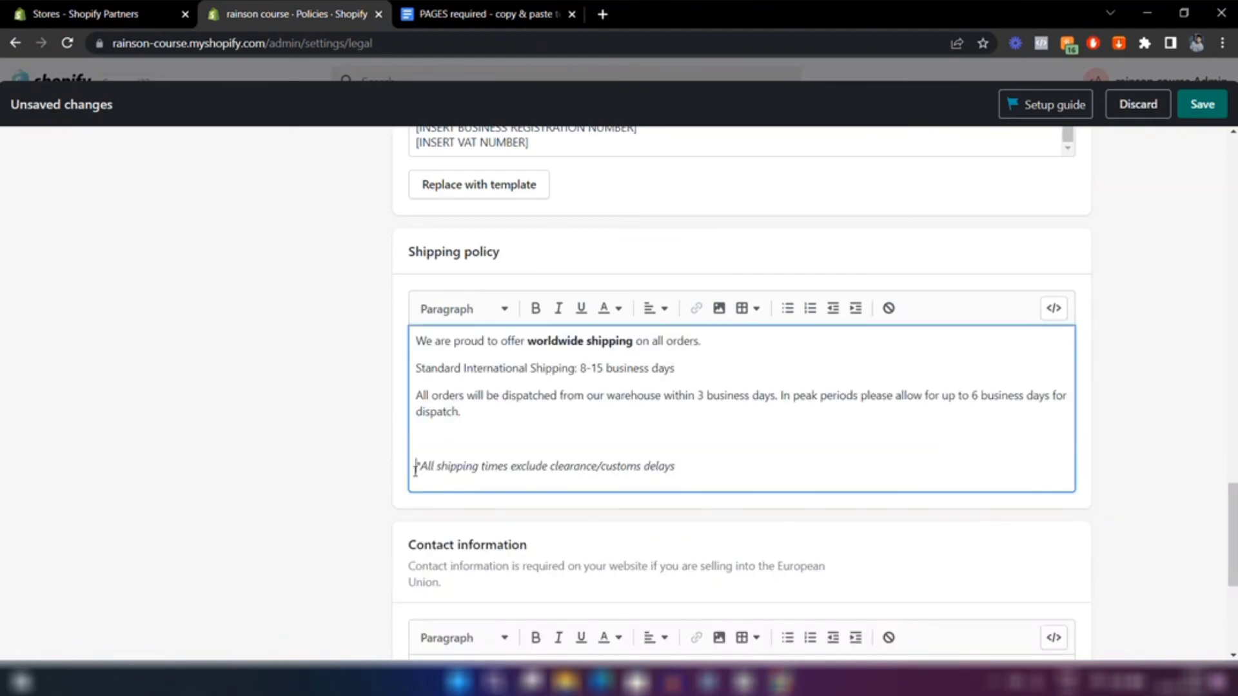
pyautogui.press('BackSpace')
pyautogui.click(316, 449)
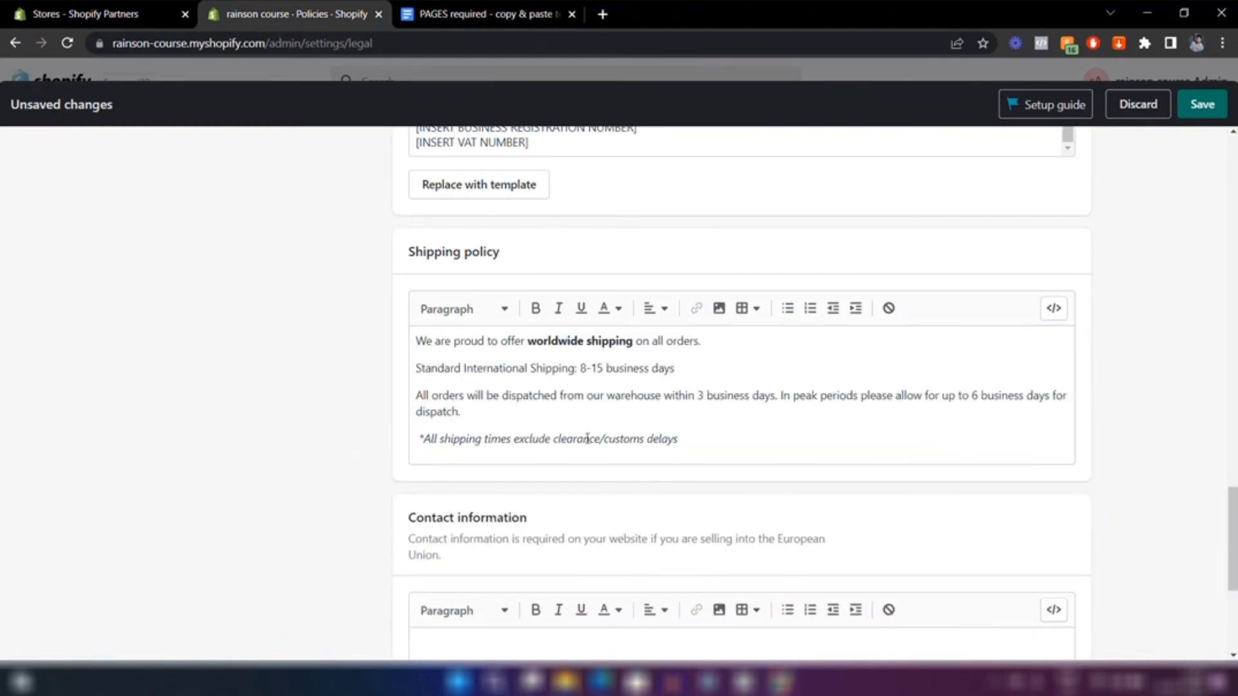
# Leave the contact information policy blank, save the store policies and look over the saved texts.
pyautogui.scroll(-4, 645, 412)
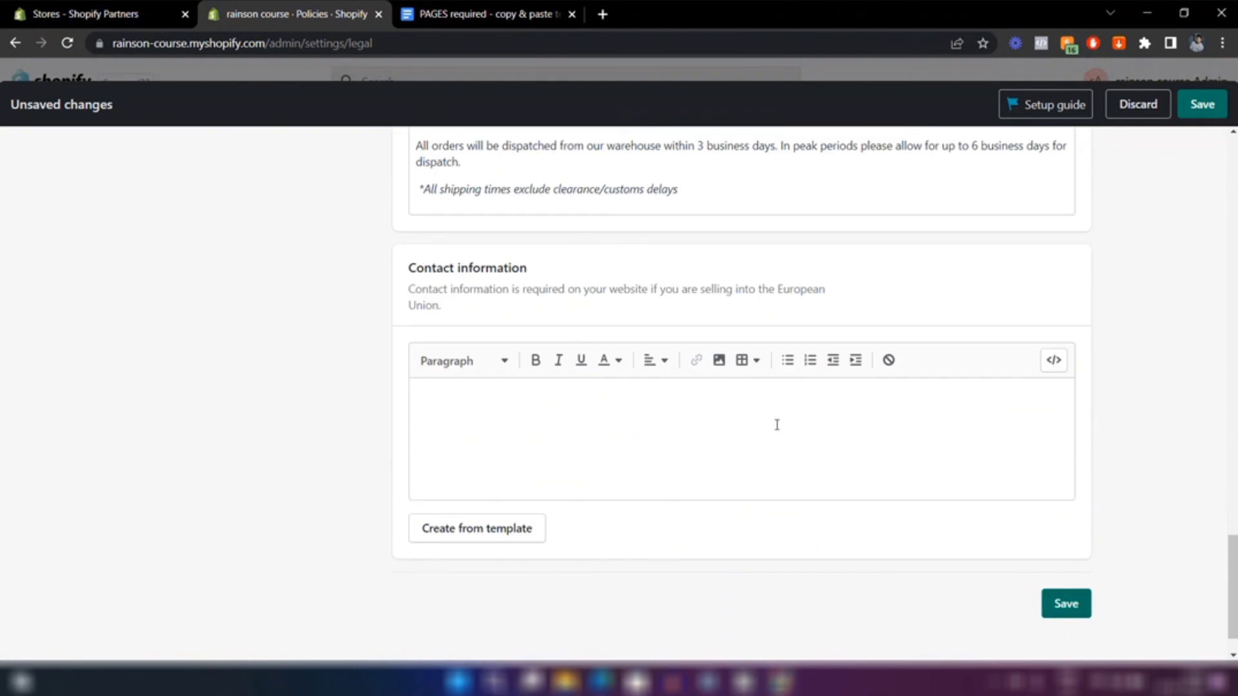
pyautogui.scroll(3, 777, 425)
pyautogui.scroll(20, 777, 425)
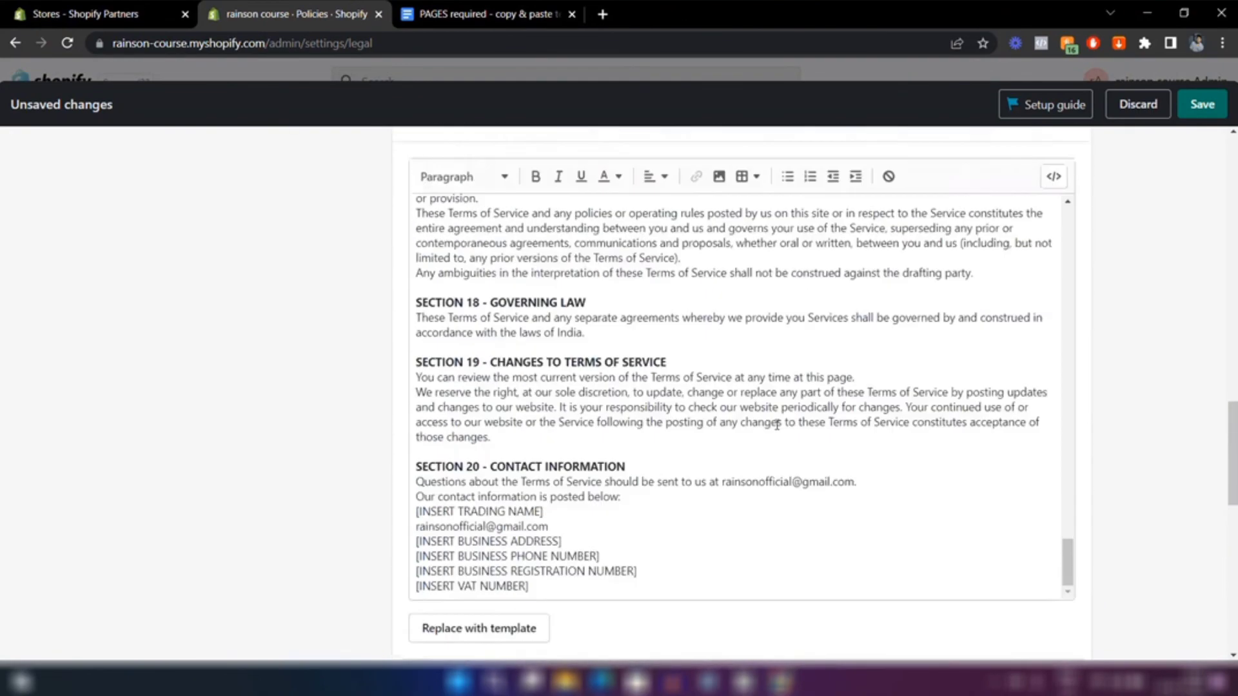
pyautogui.scroll(15, 587, 361)
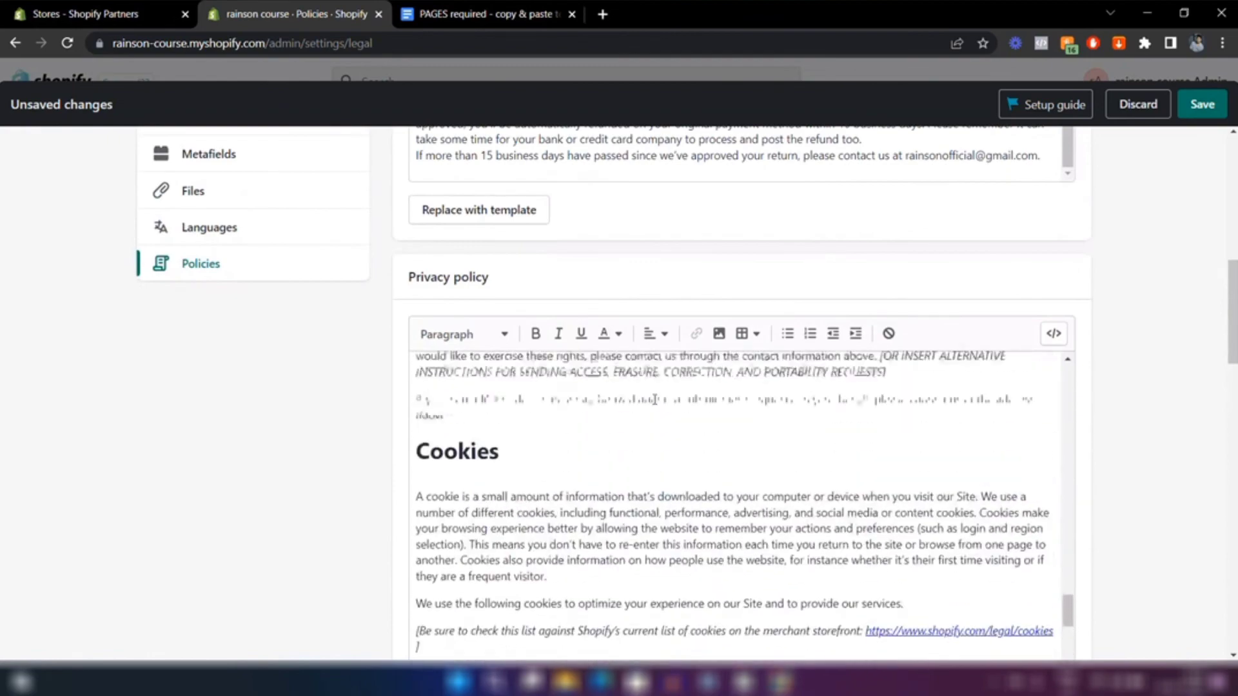
pyautogui.scroll(3, 490, 298)
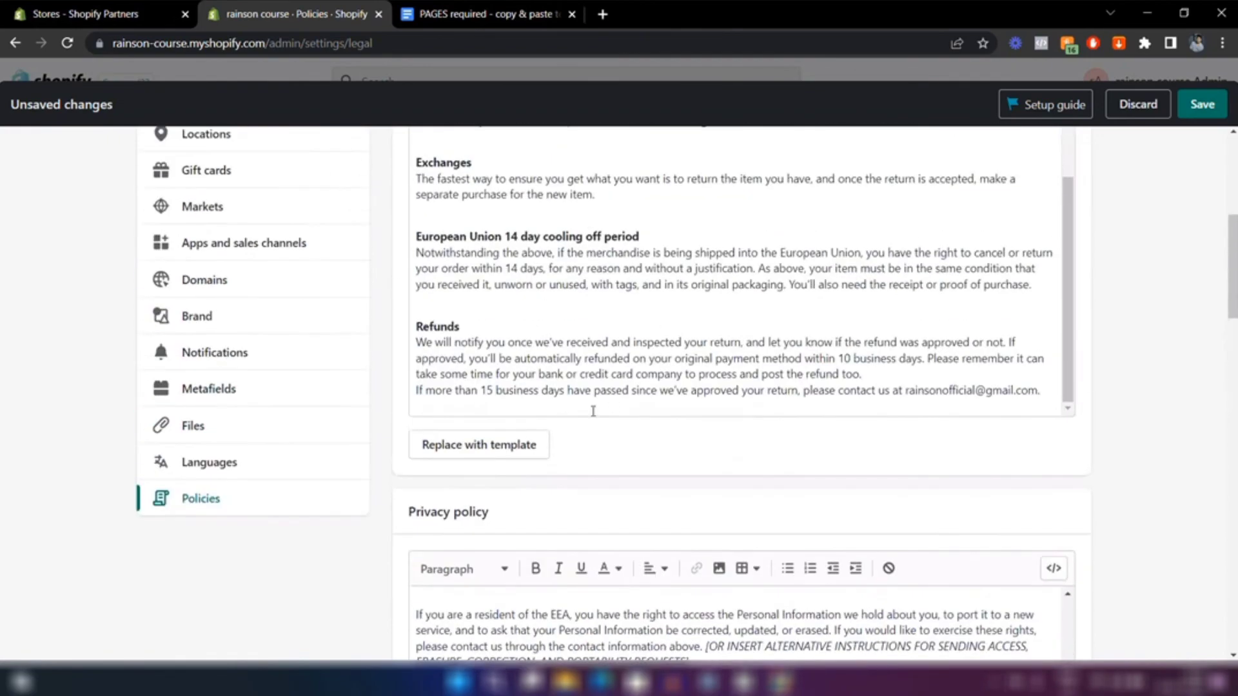
pyautogui.scroll(5, 814, 445)
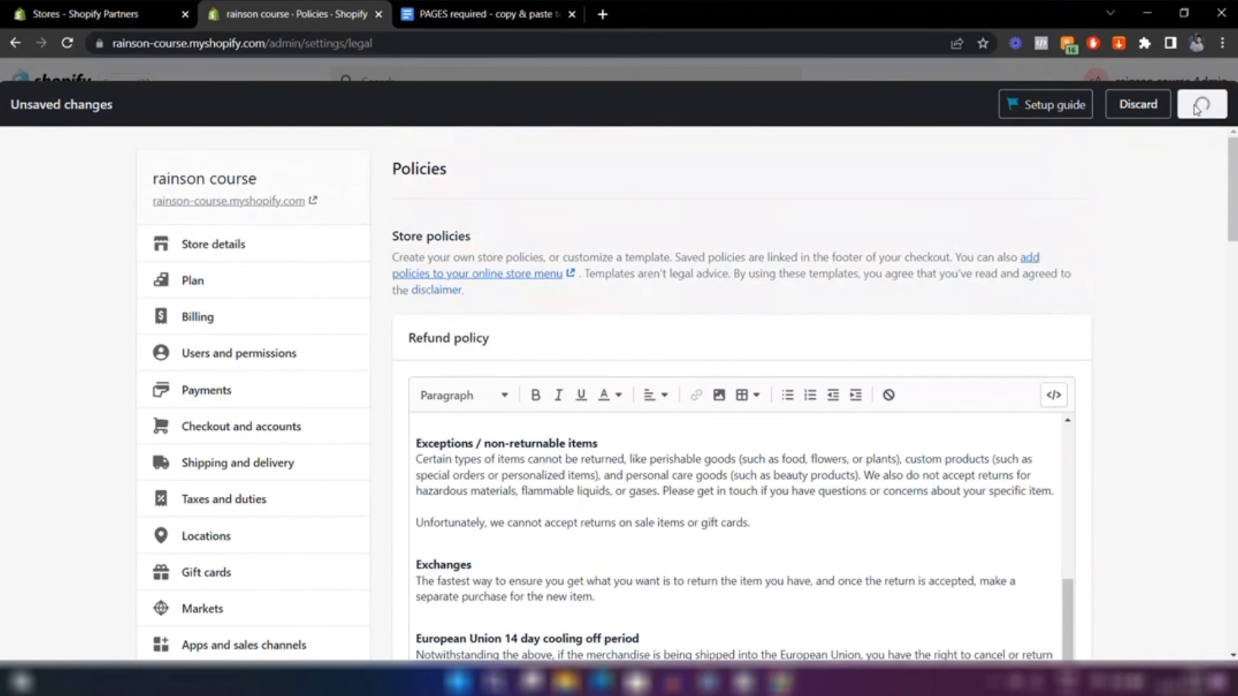
pyautogui.scroll(-10, 1095, 396)
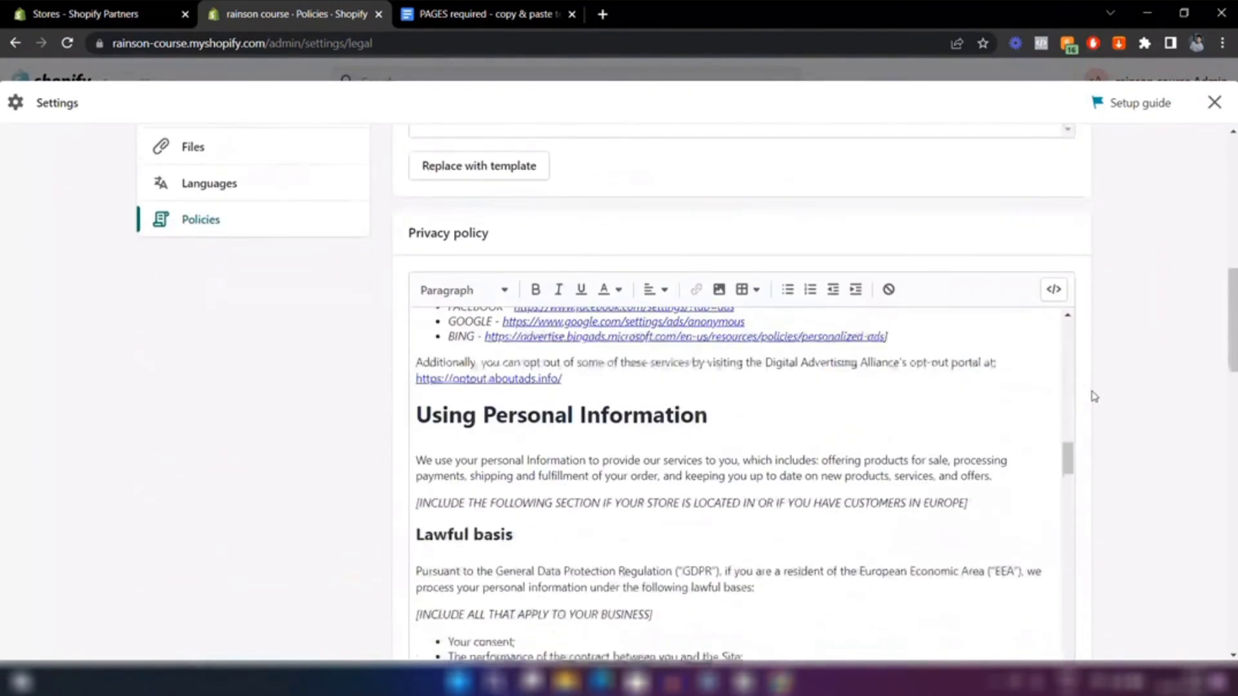
pyautogui.scroll(-9, 1094, 396)
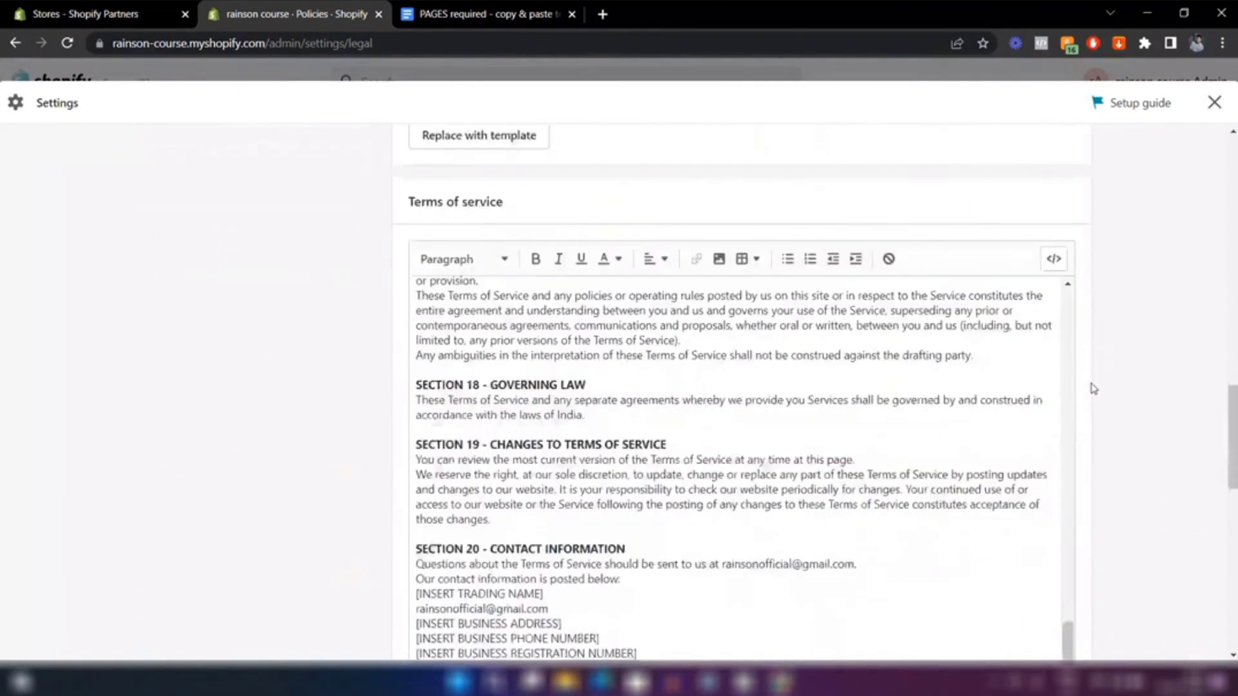
pyautogui.scroll(-3, 1095, 389)
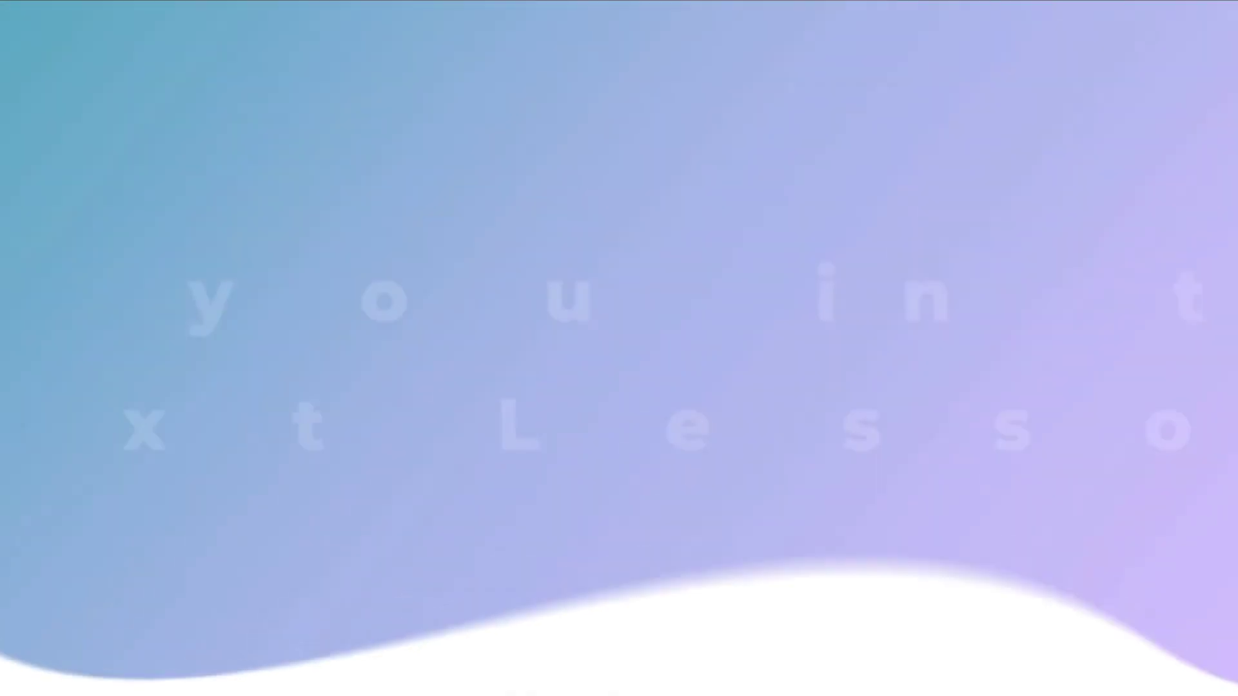